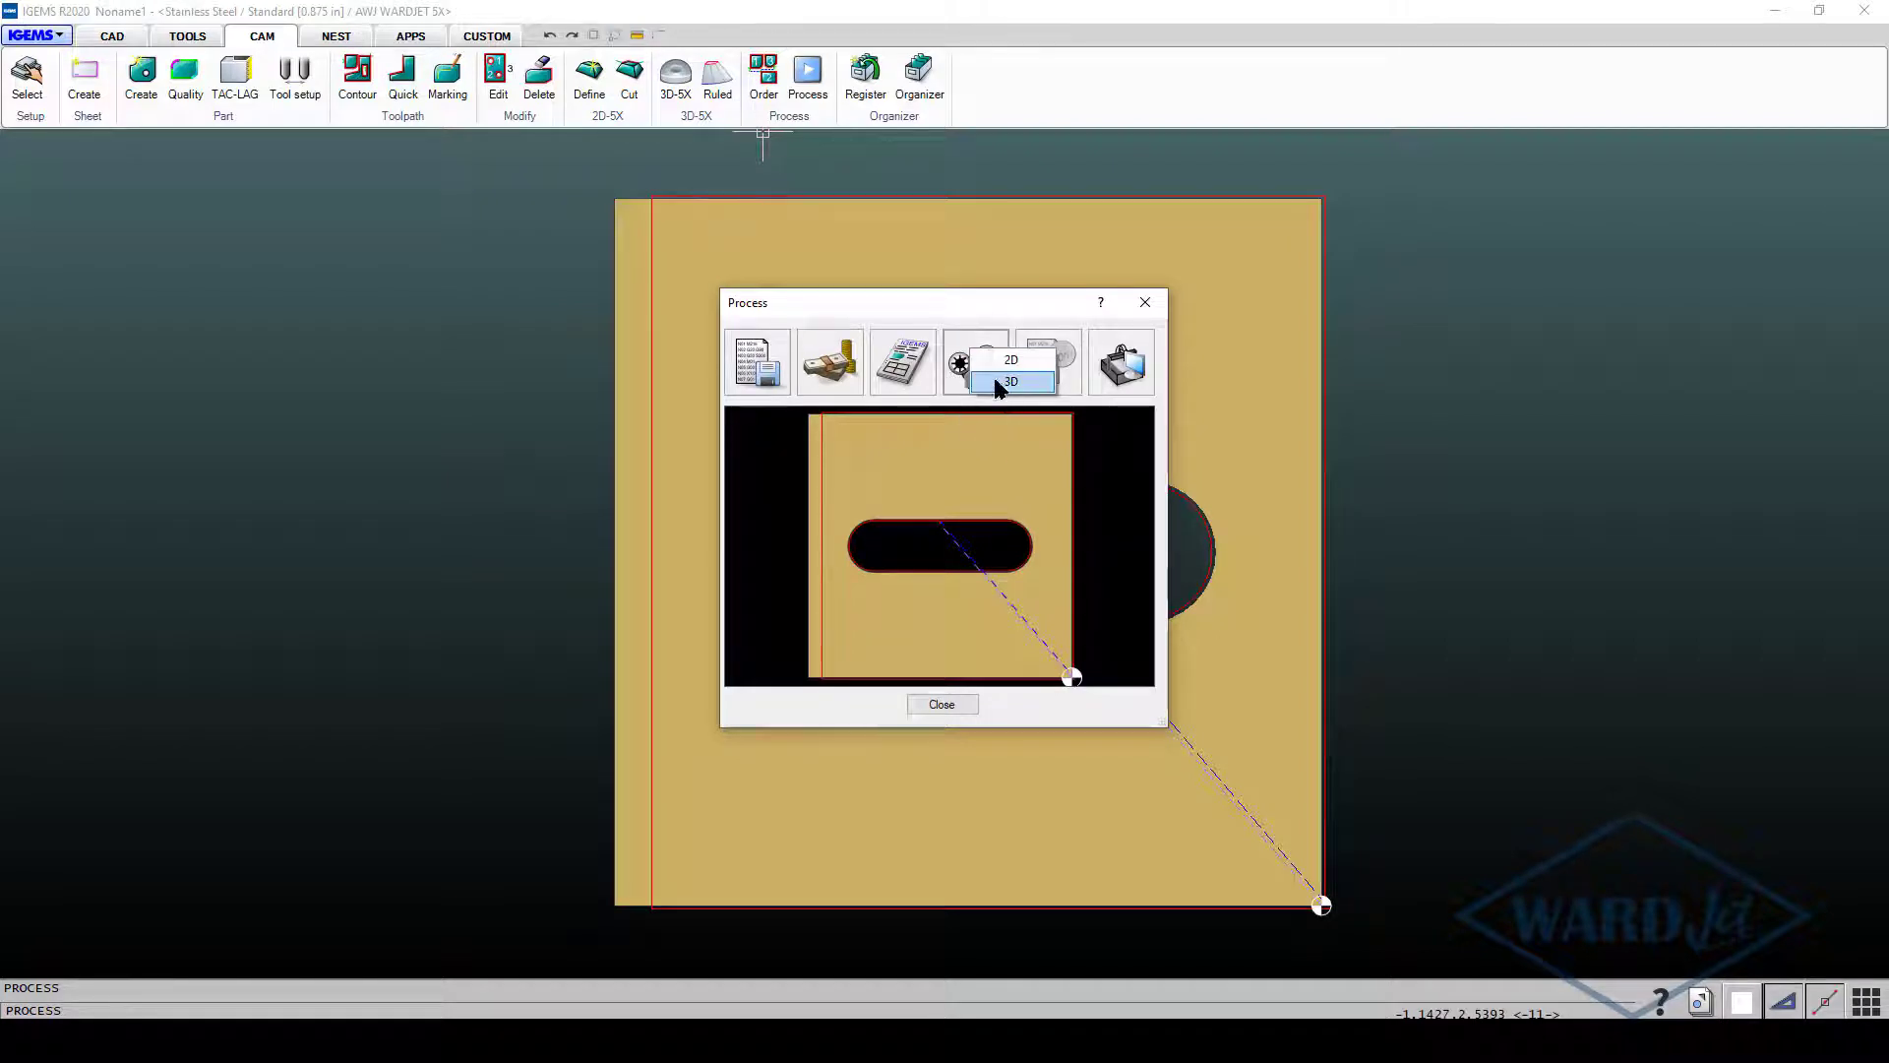
Start the 3D simulation of the part's toolpath, accepting the AWJ WARDJET 5X options and dismissing the alerts
click(1003, 383)
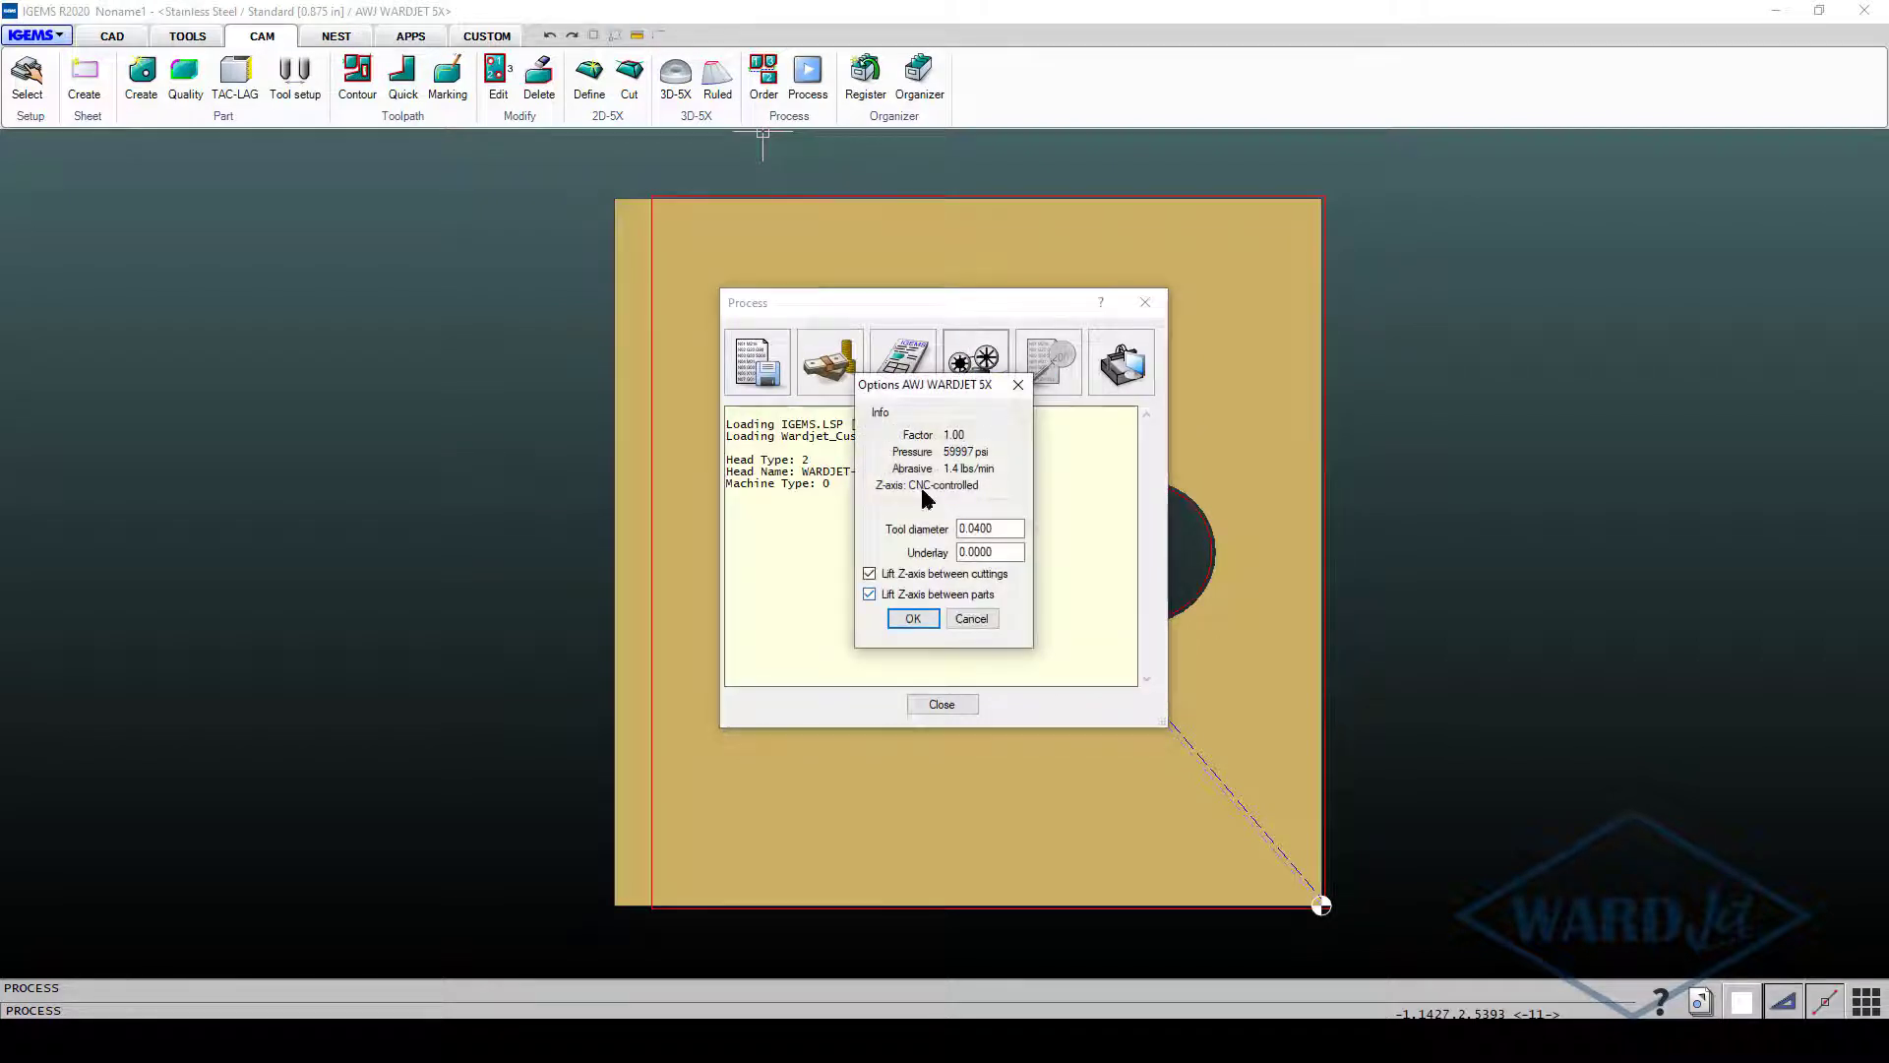
click(912, 620)
click(920, 650)
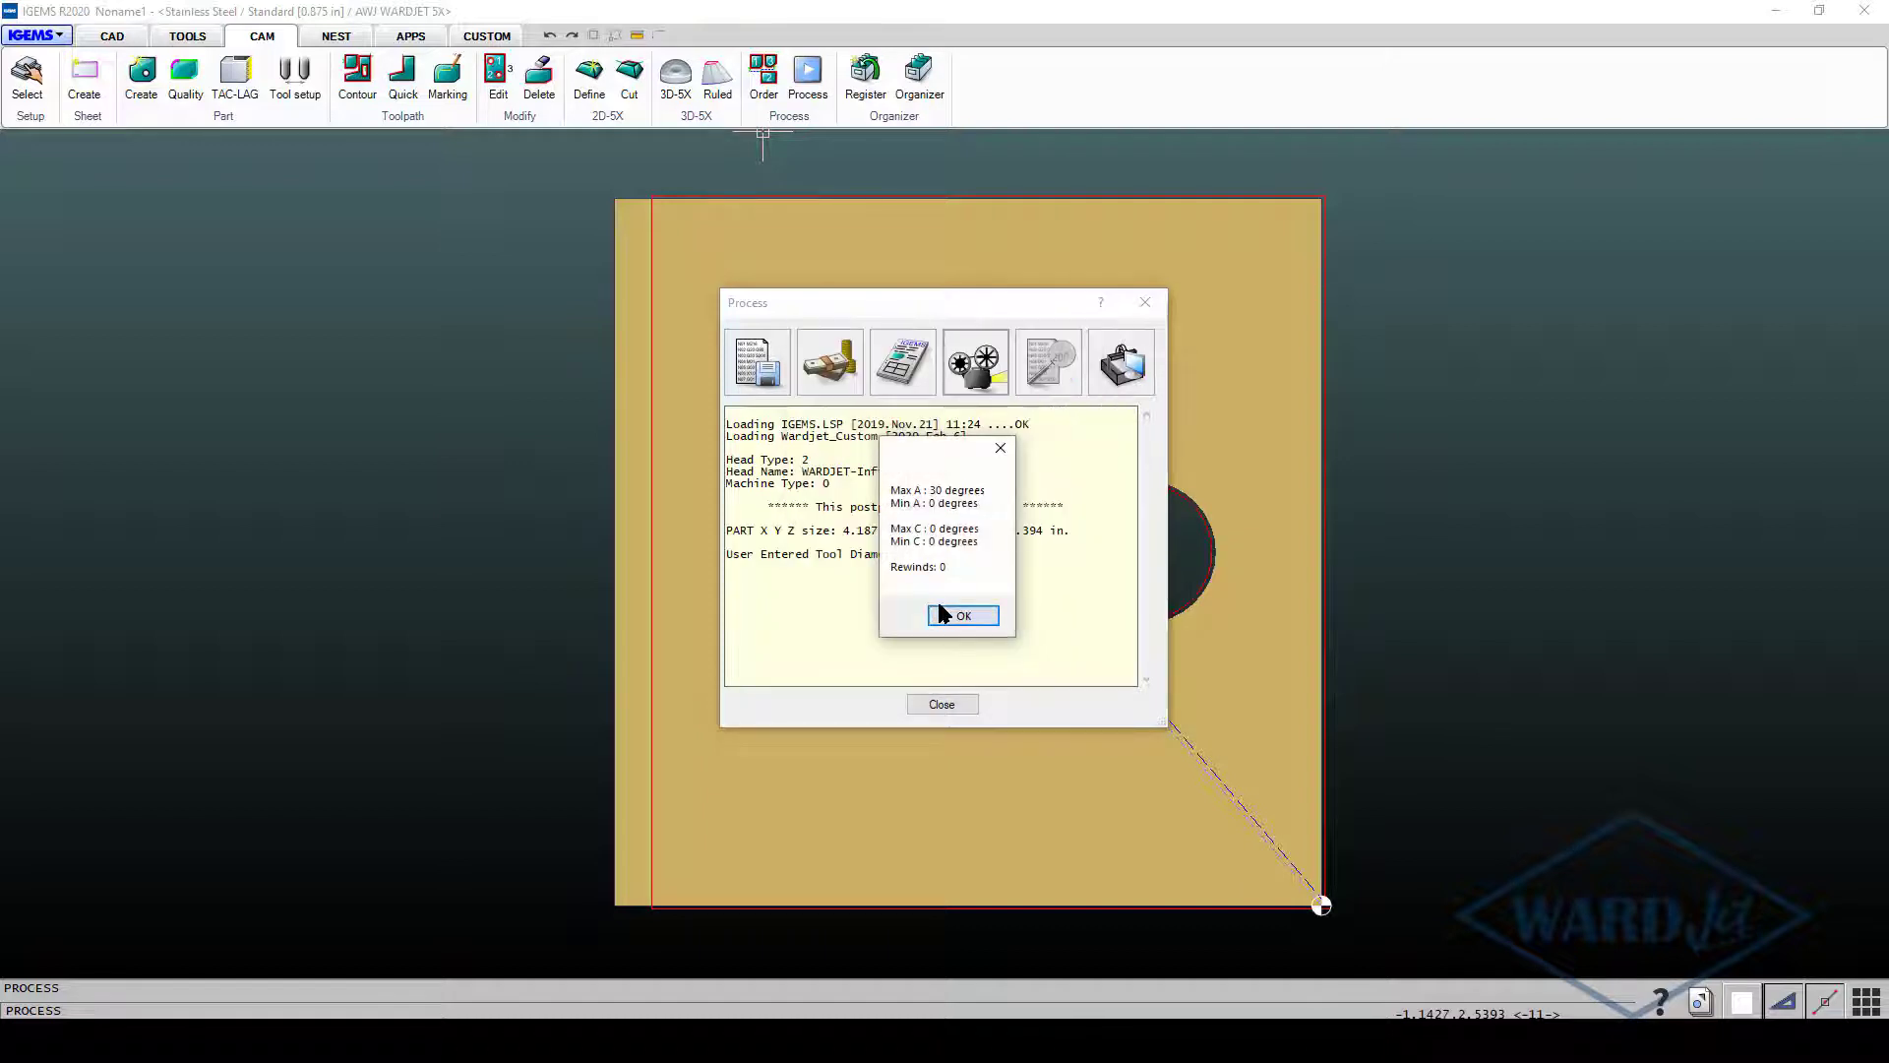
click(943, 614)
click(952, 578)
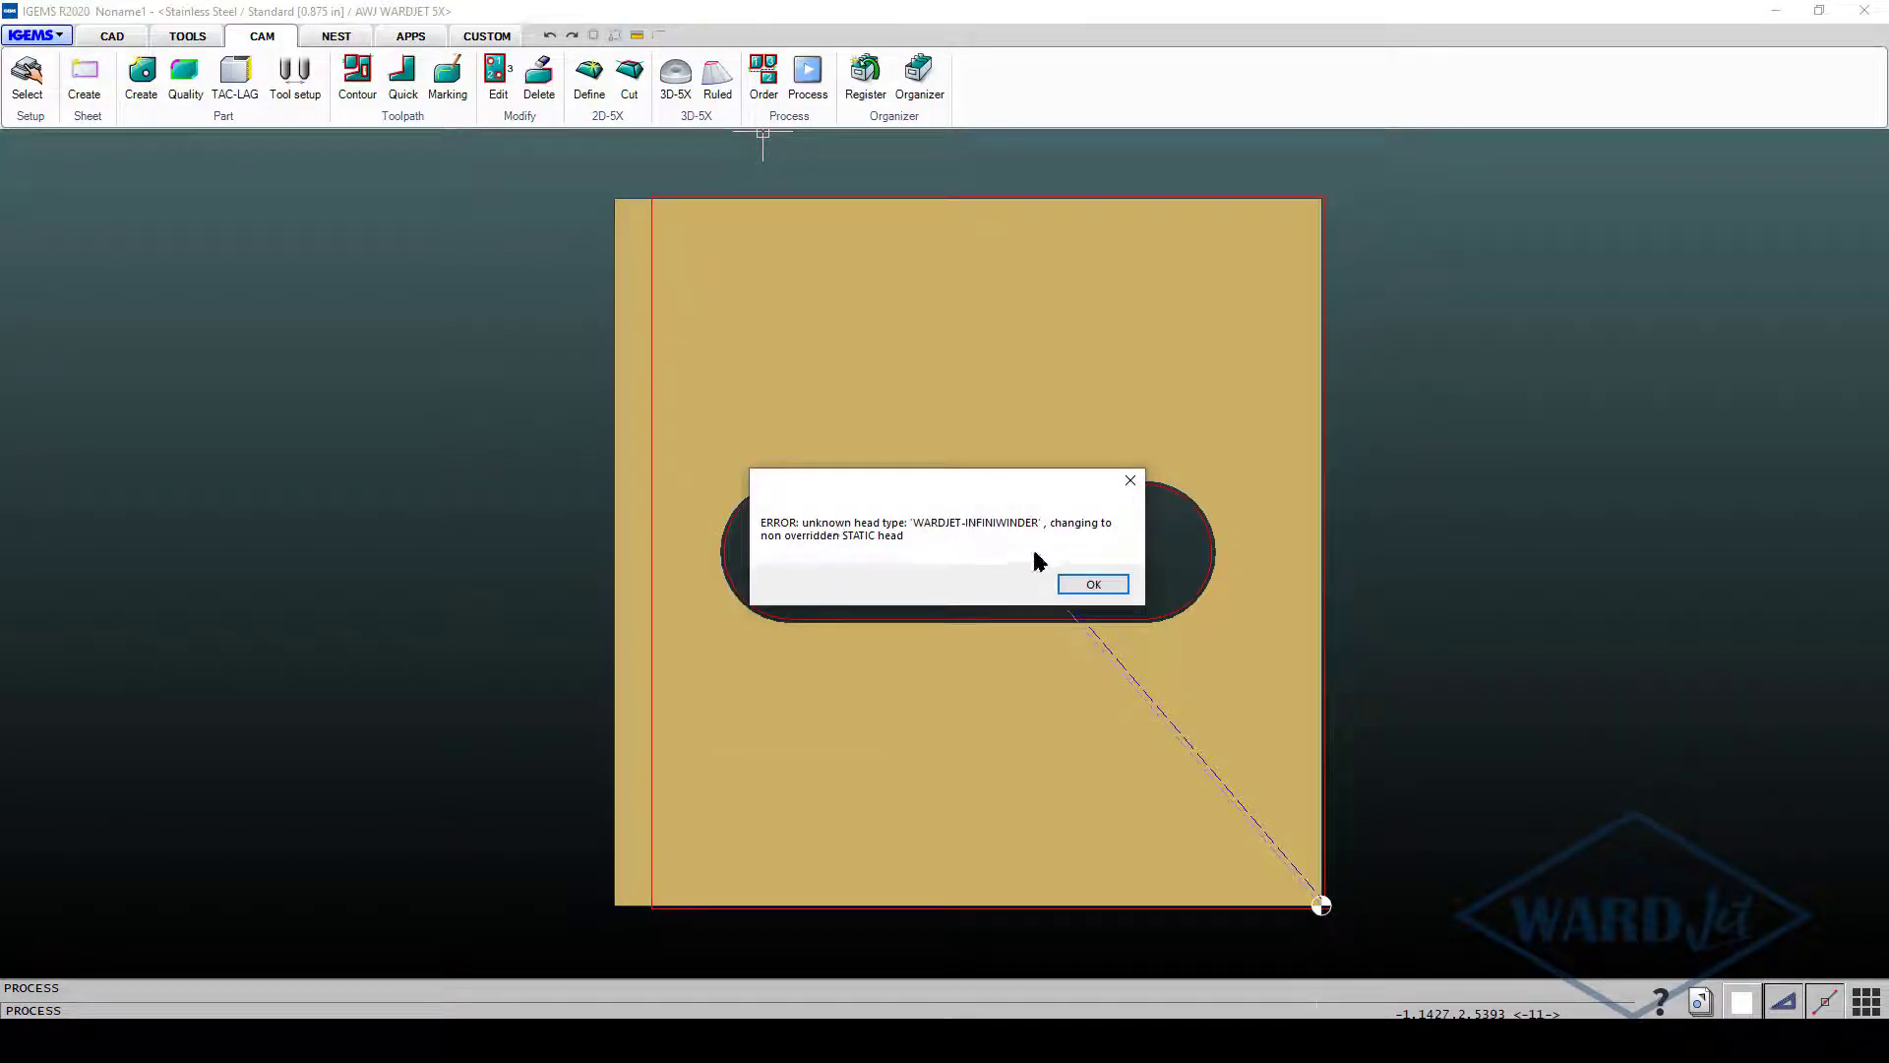
click(1083, 585)
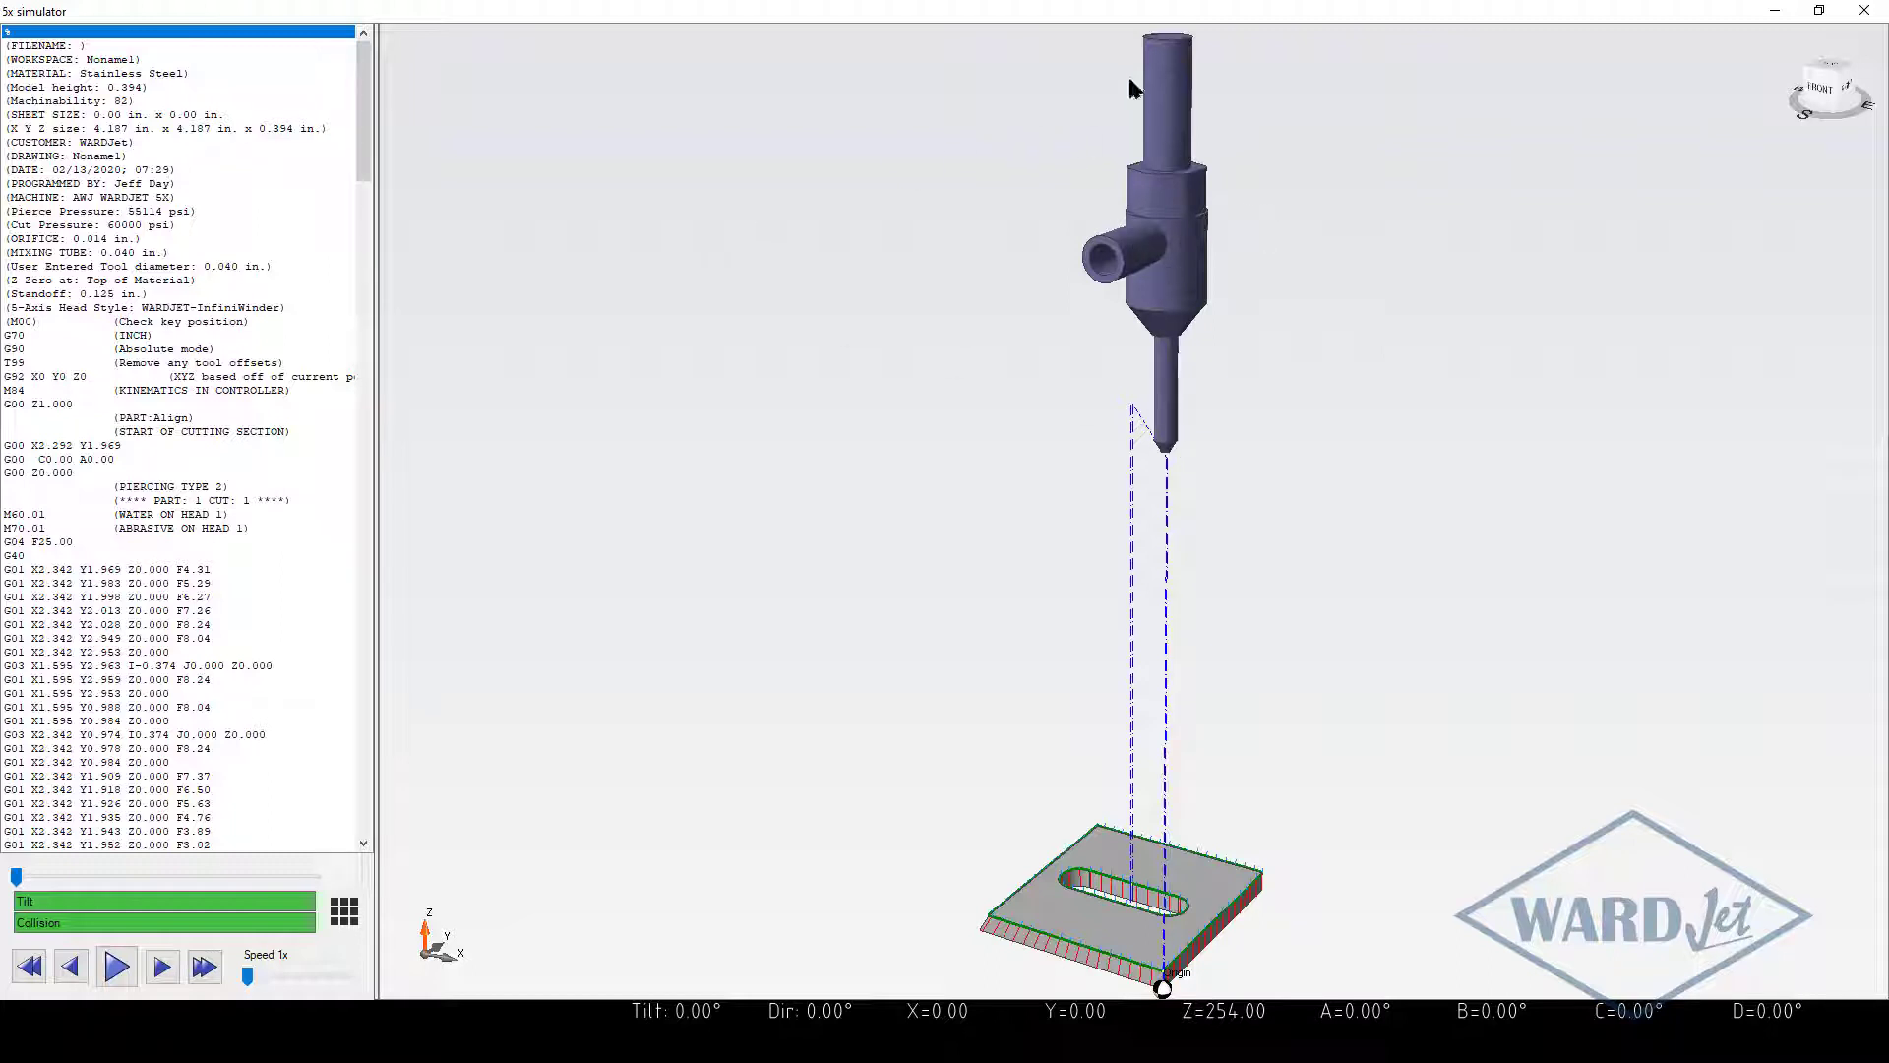
Play the 5-axis cutting simulation, and close both the simulator and the Process dialog
click(122, 967)
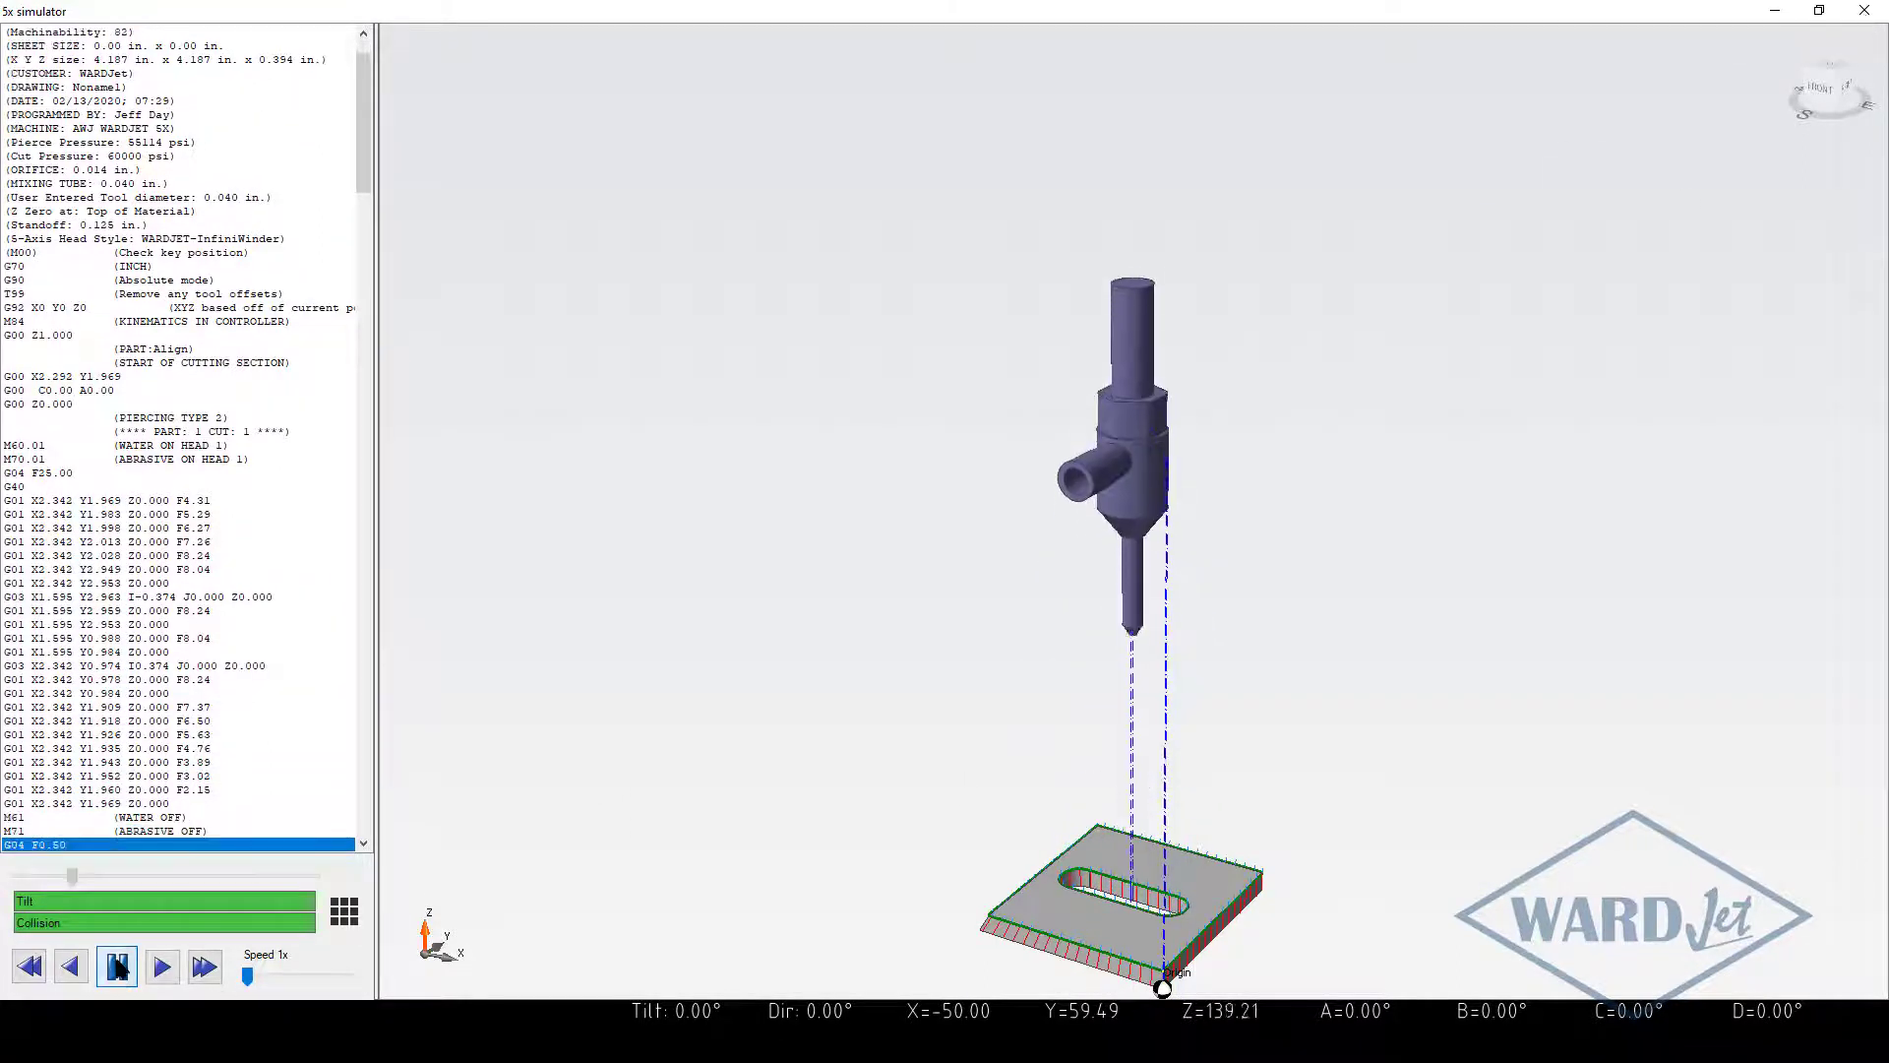
click(1877, 9)
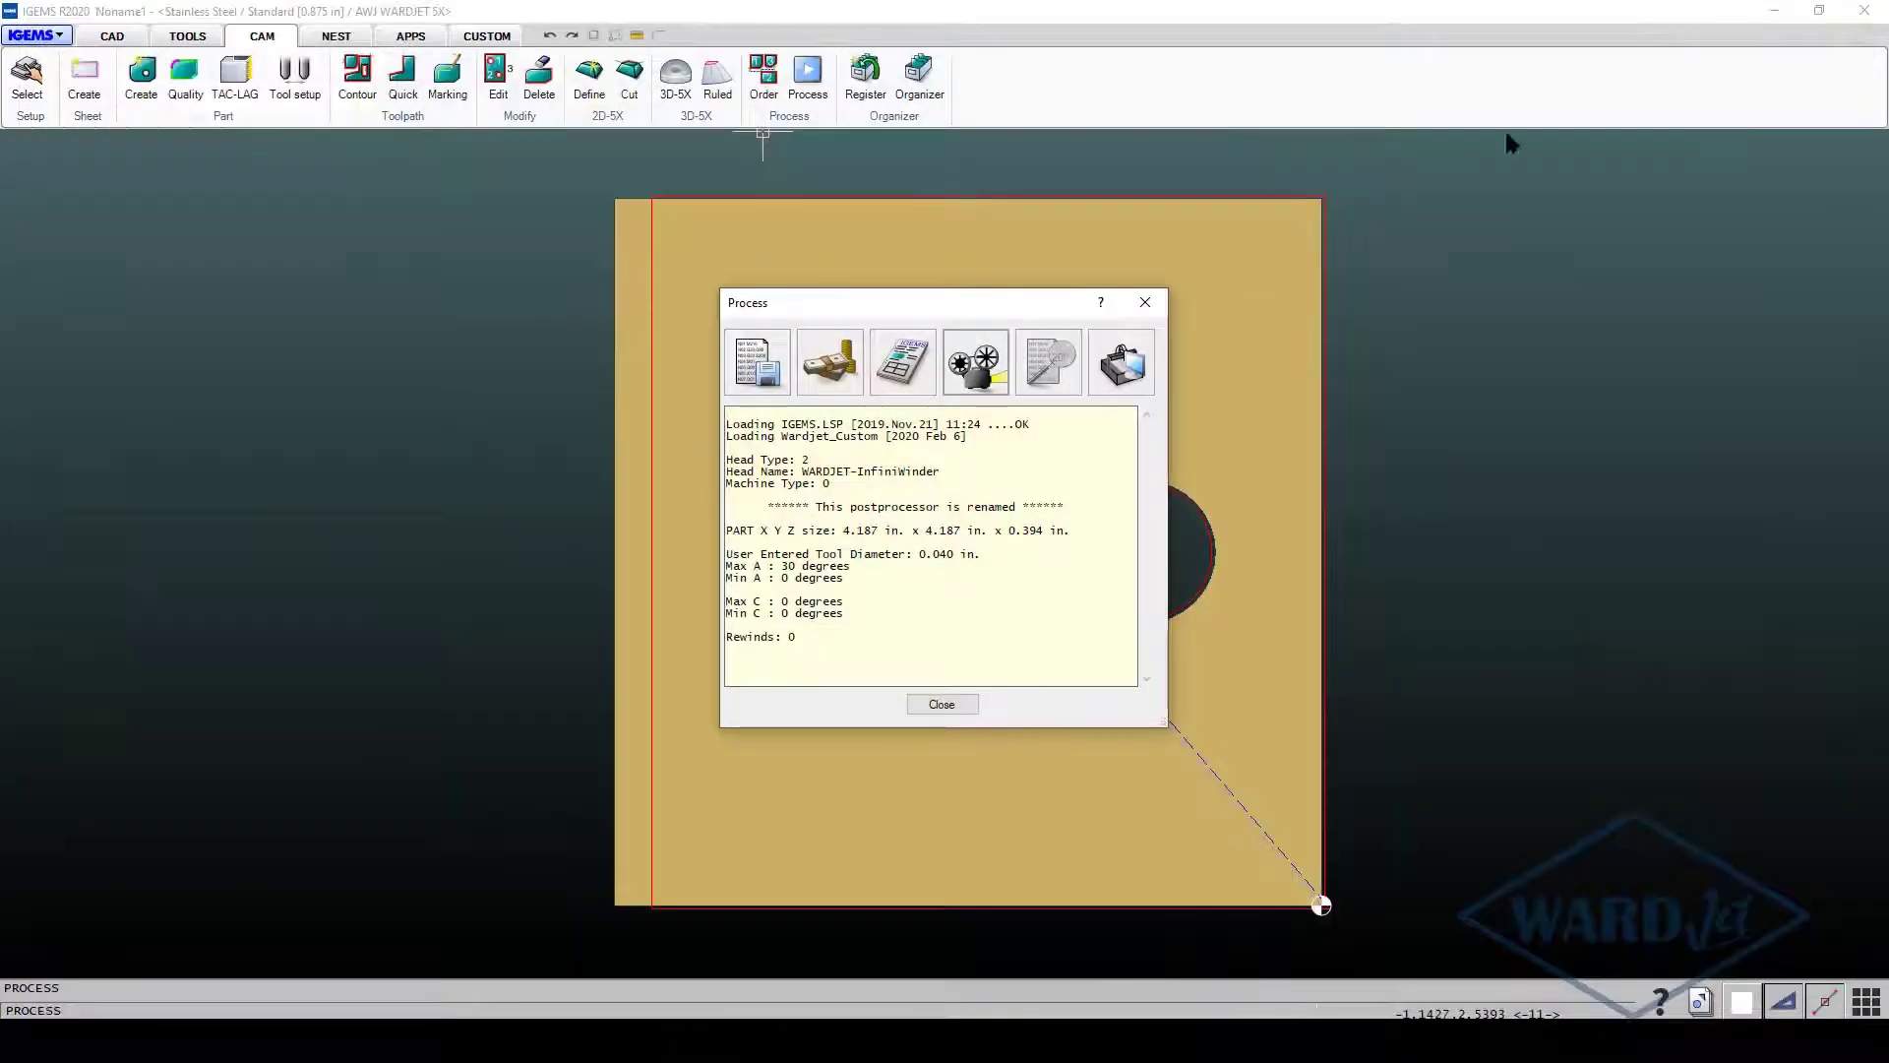
click(939, 701)
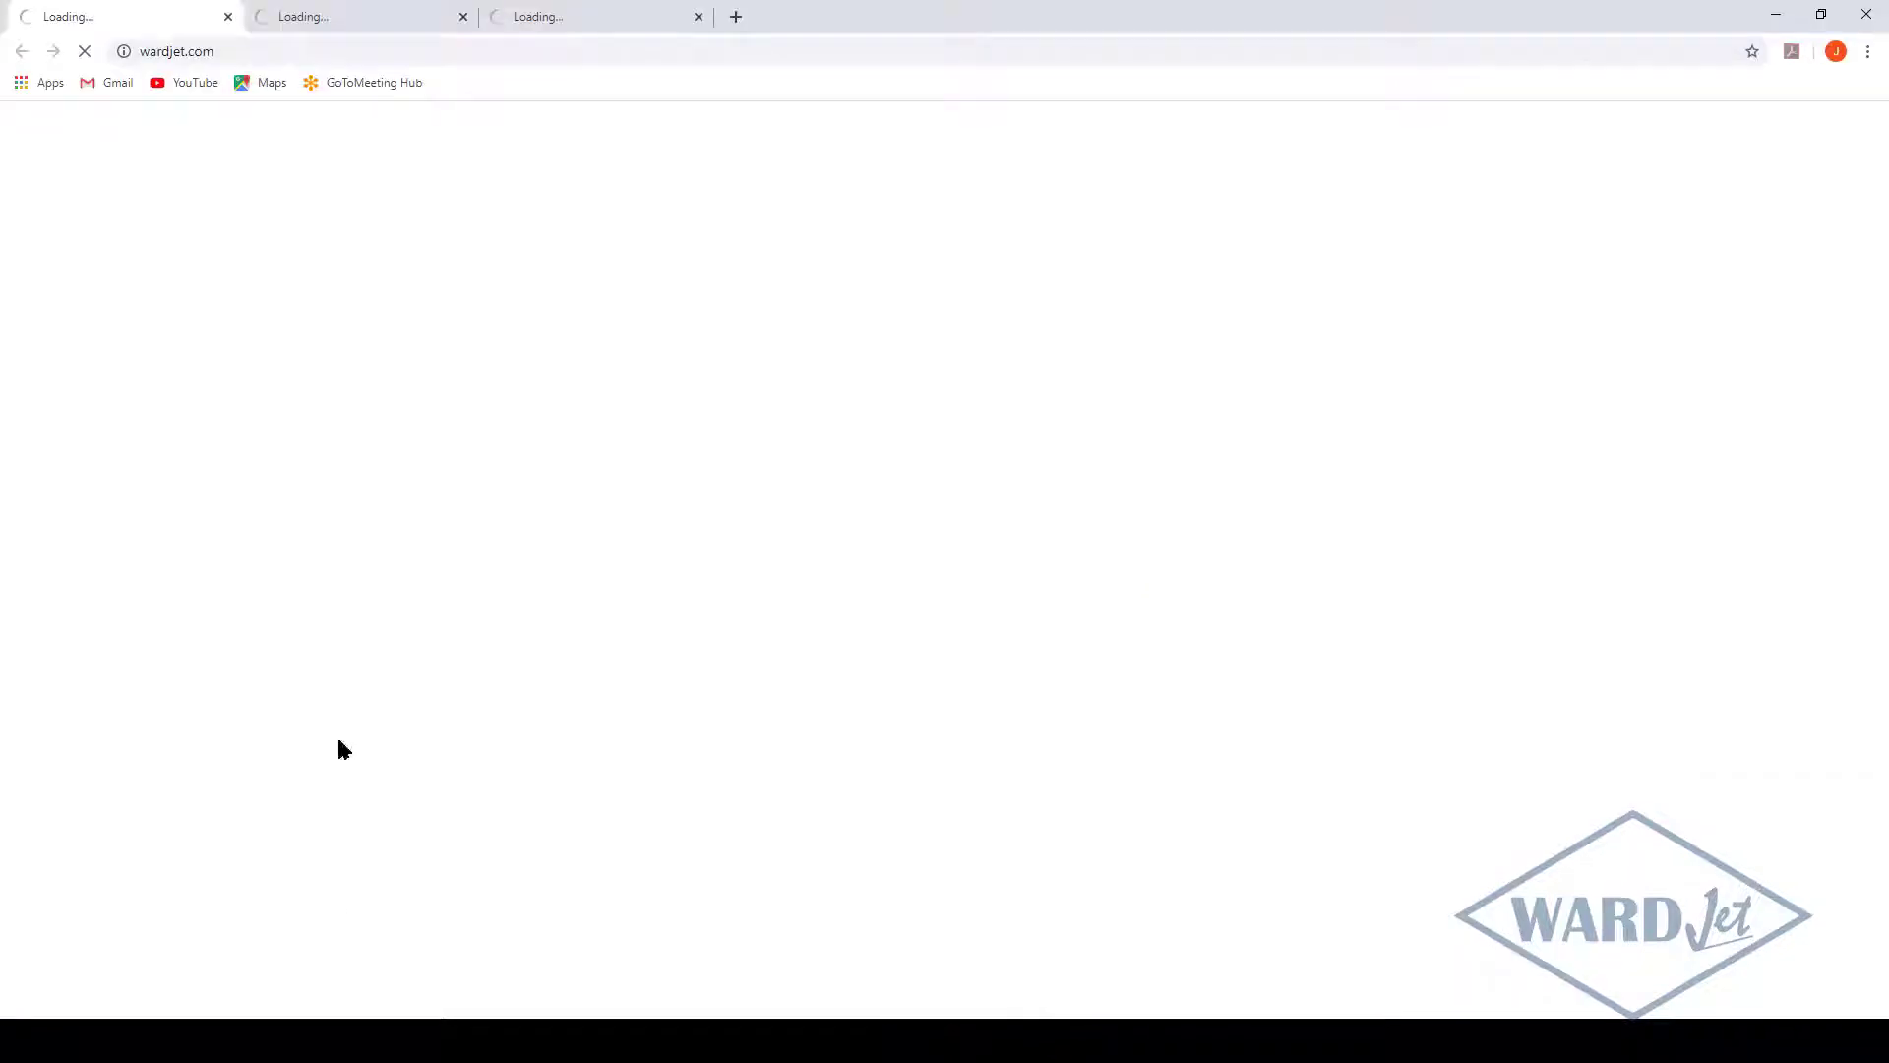
Open the WARDJet wiki at ikuhlu.wardjet.com in the Chrome browser
click(354, 52)
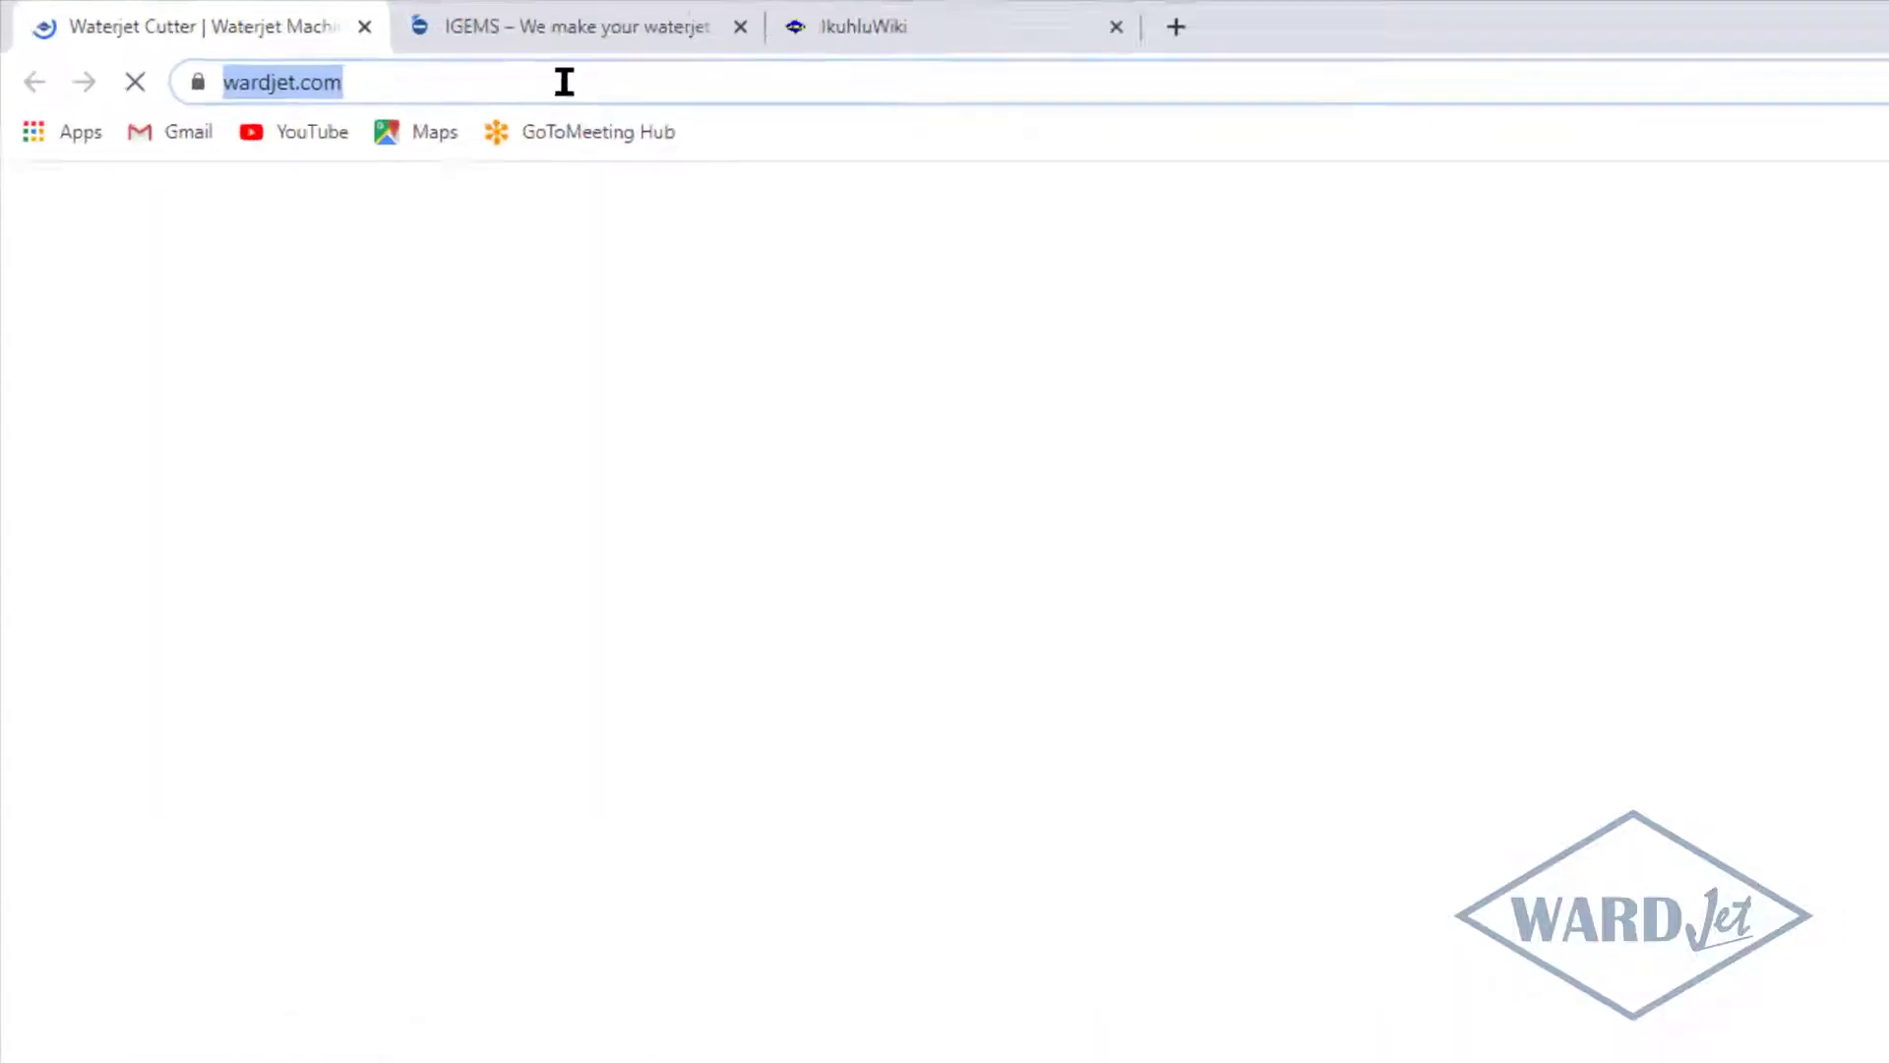
text(ikuhlu.)
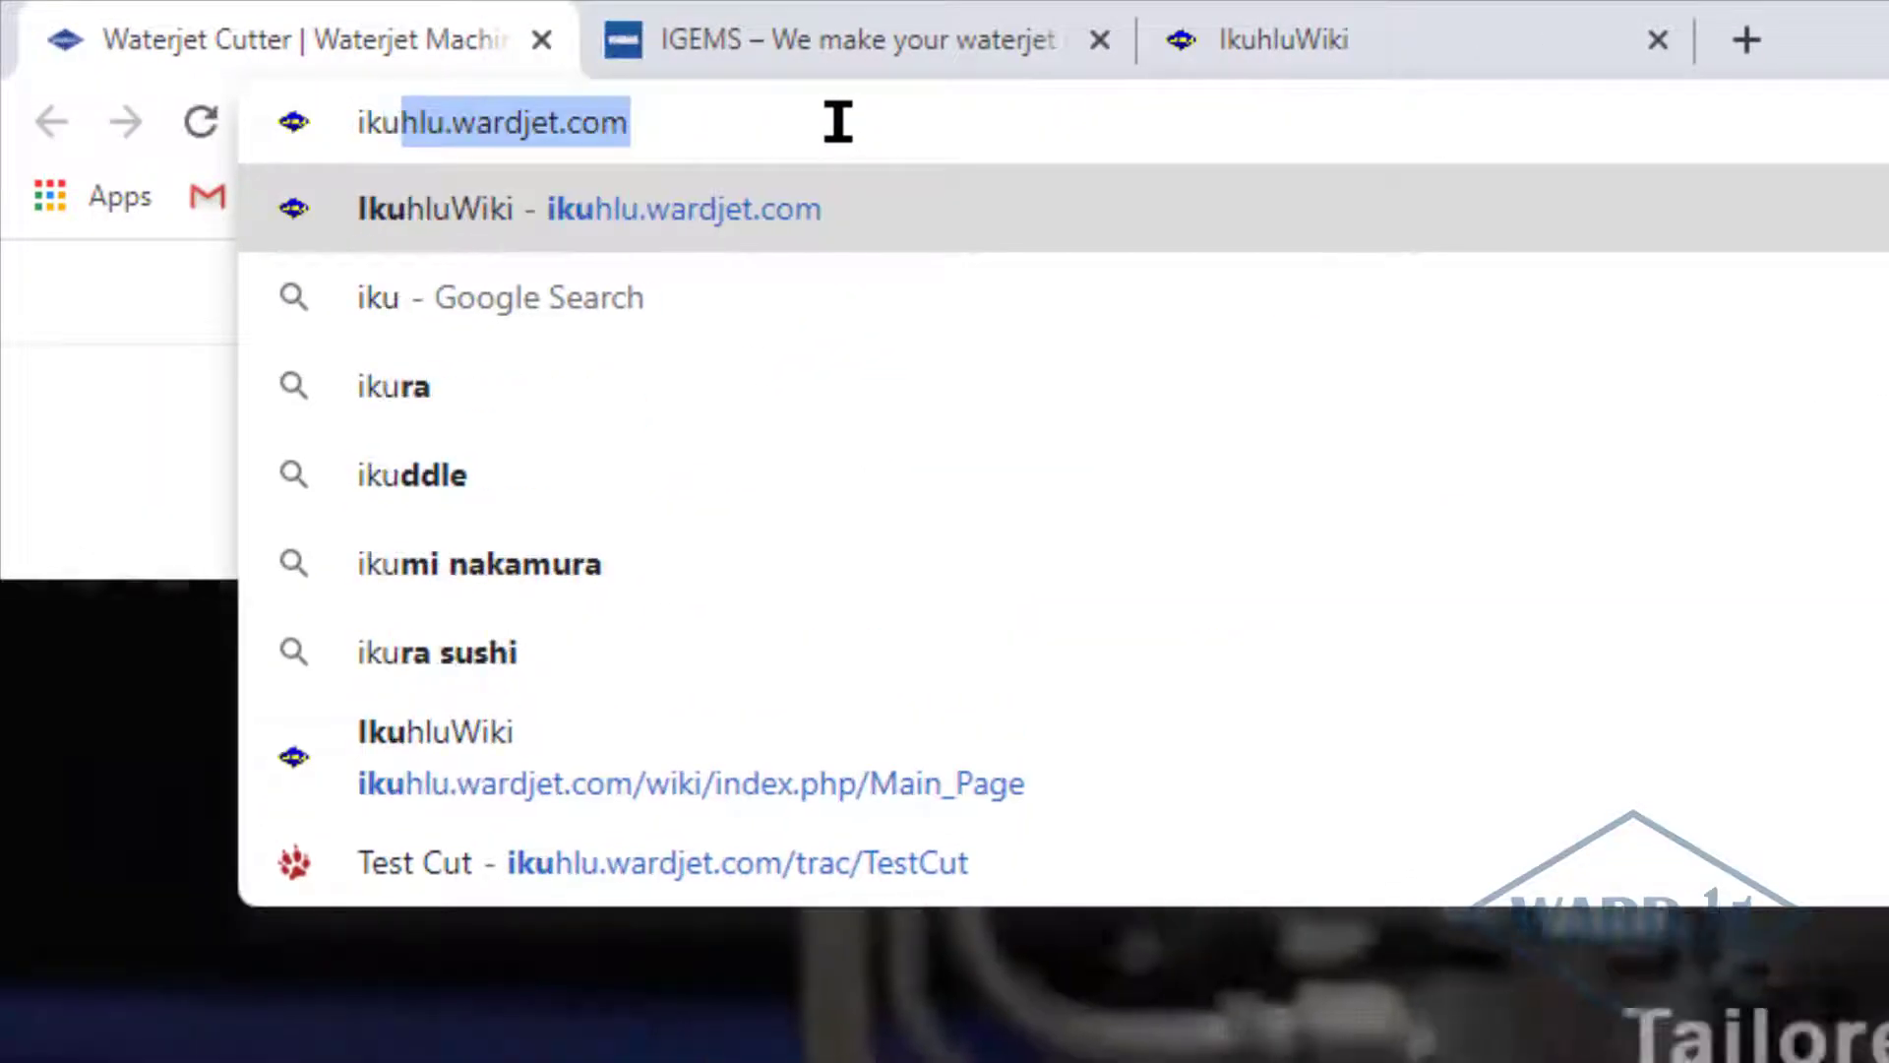
key(Right)
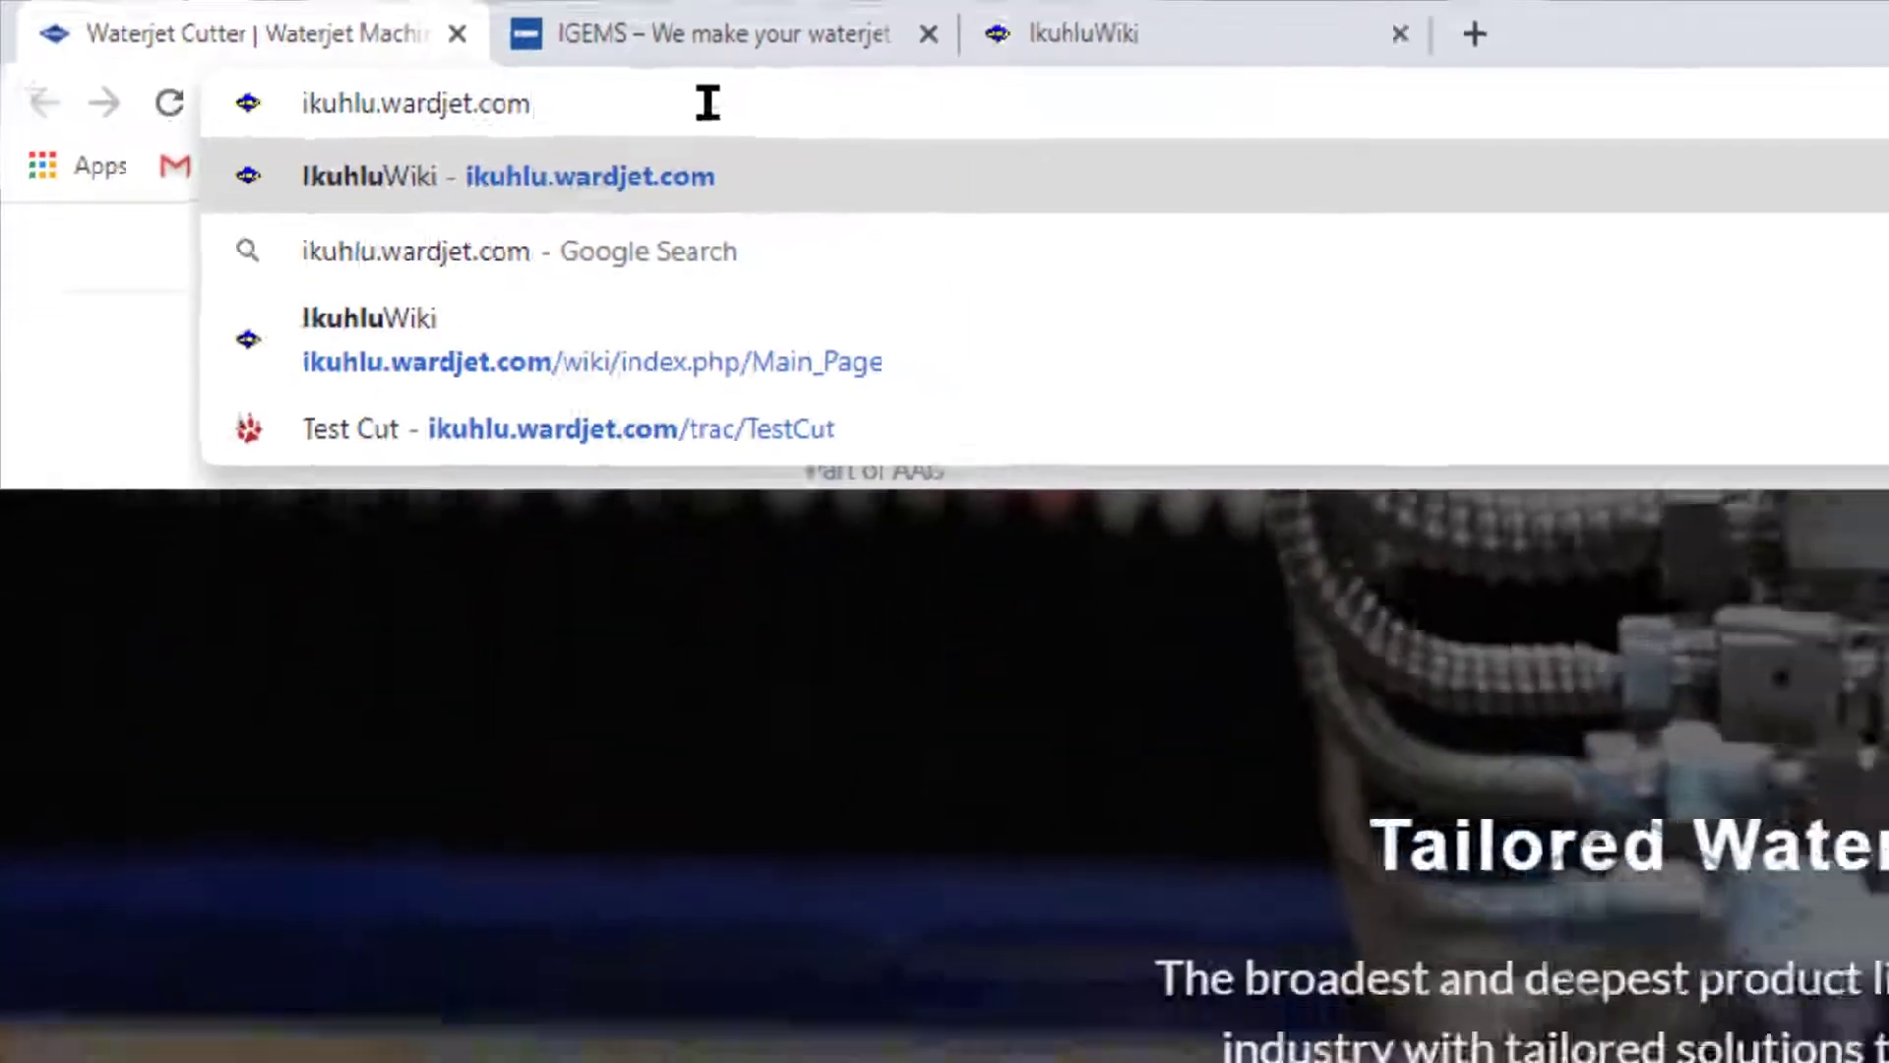
key(Return)
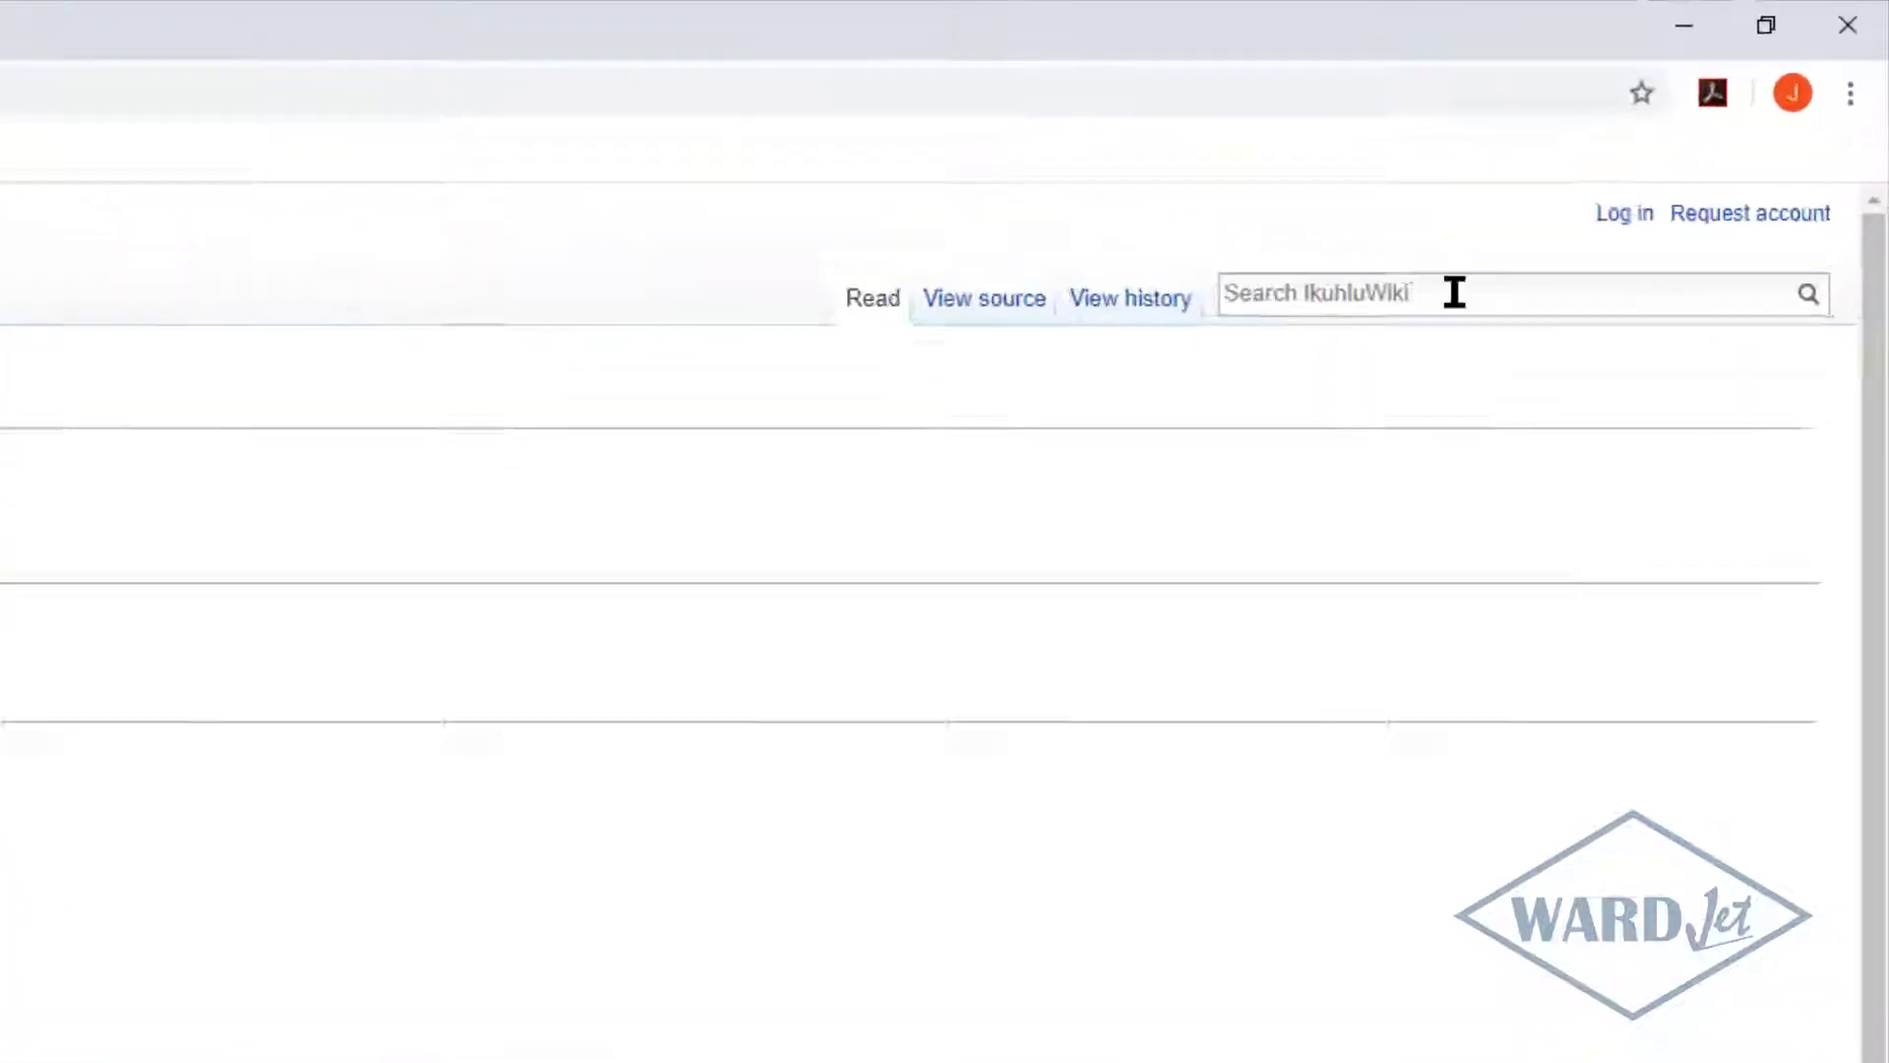
Search the wiki for "igems" and bring up the Override Folder section of the IGEMS page
click(1648, 162)
text(igem)
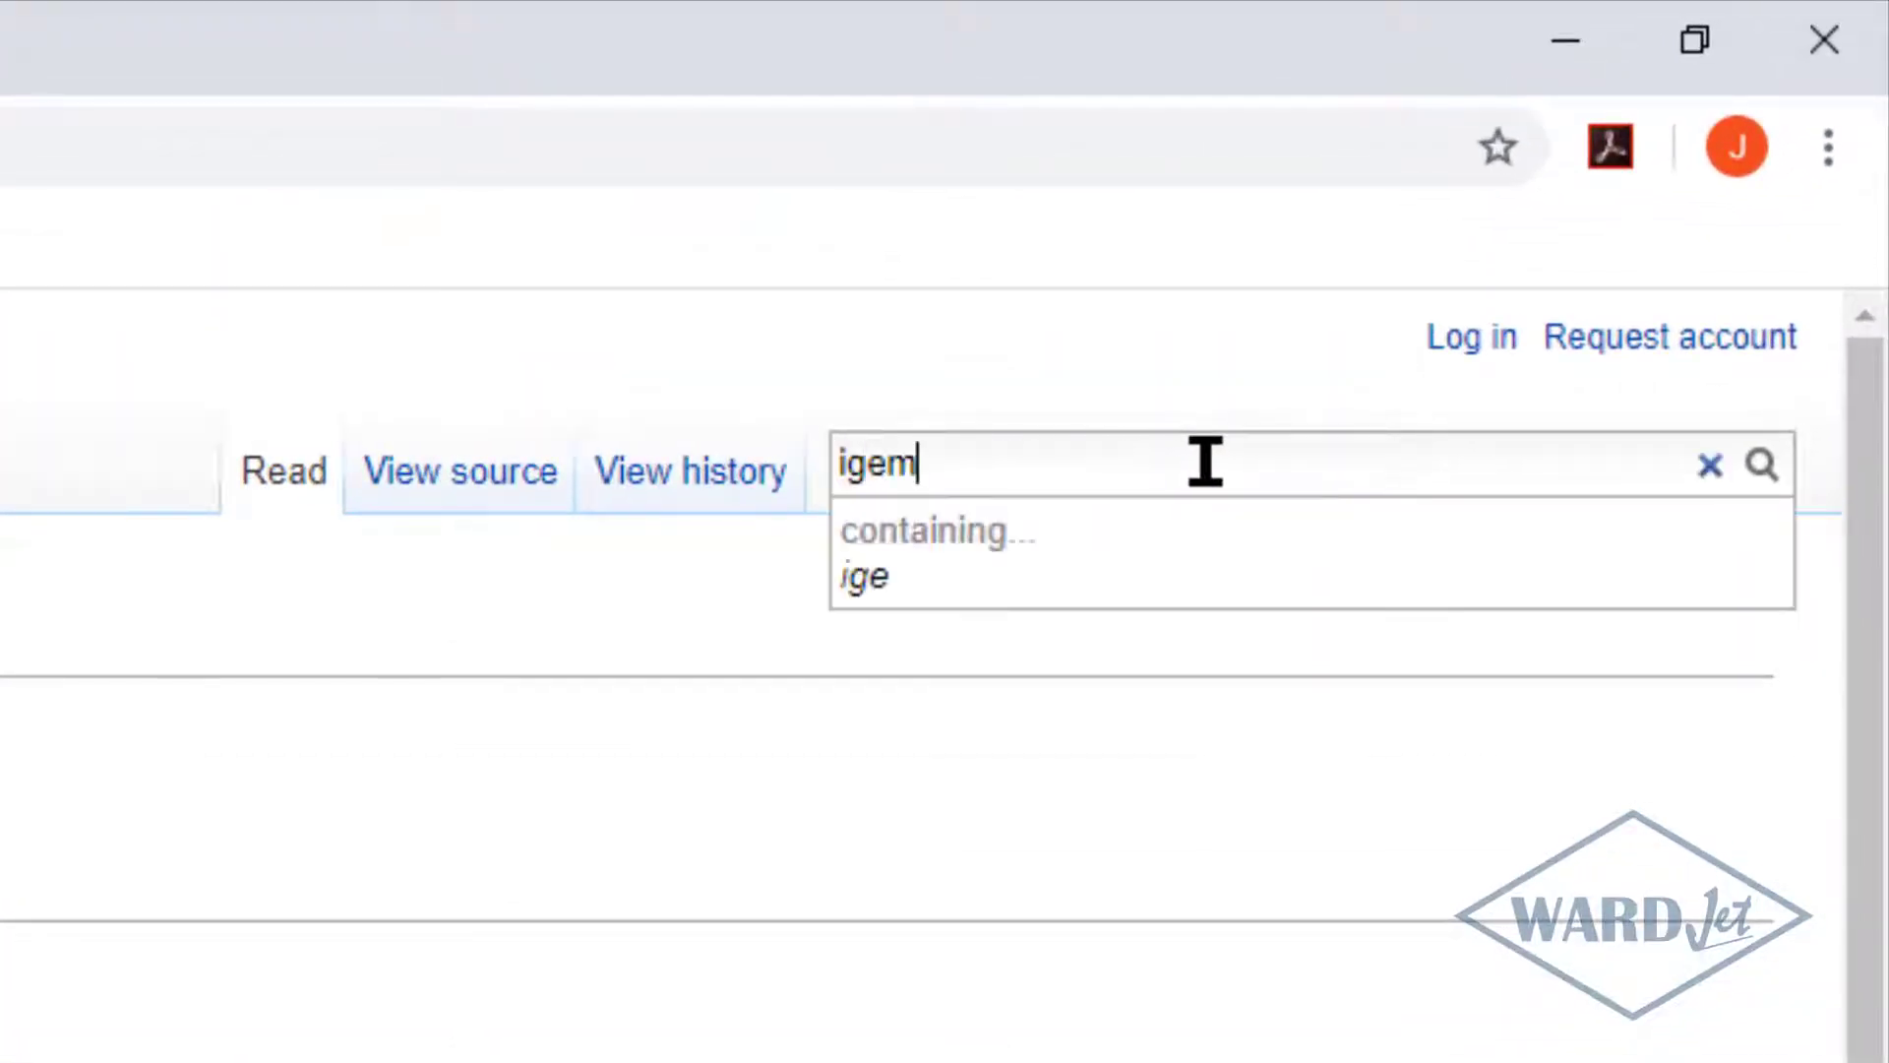
text(s)
key(Return)
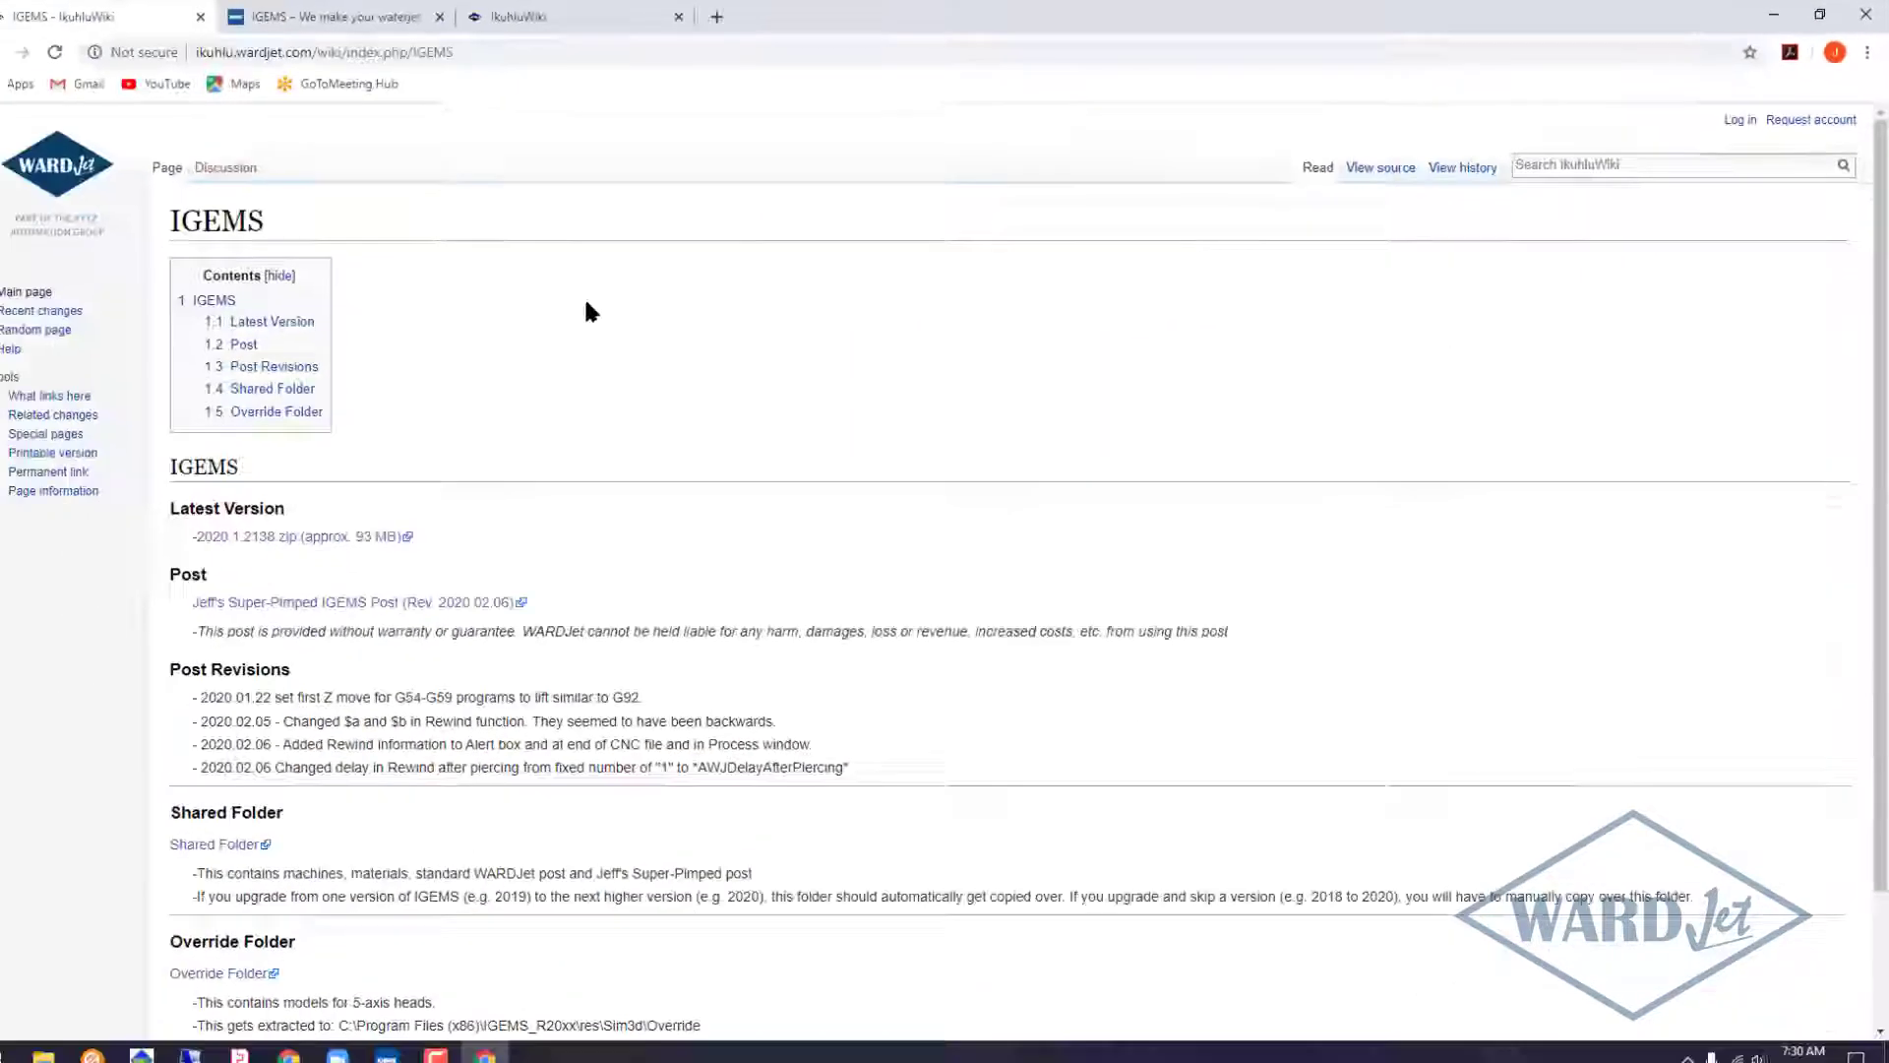
scroll(451, 439, down, 2)
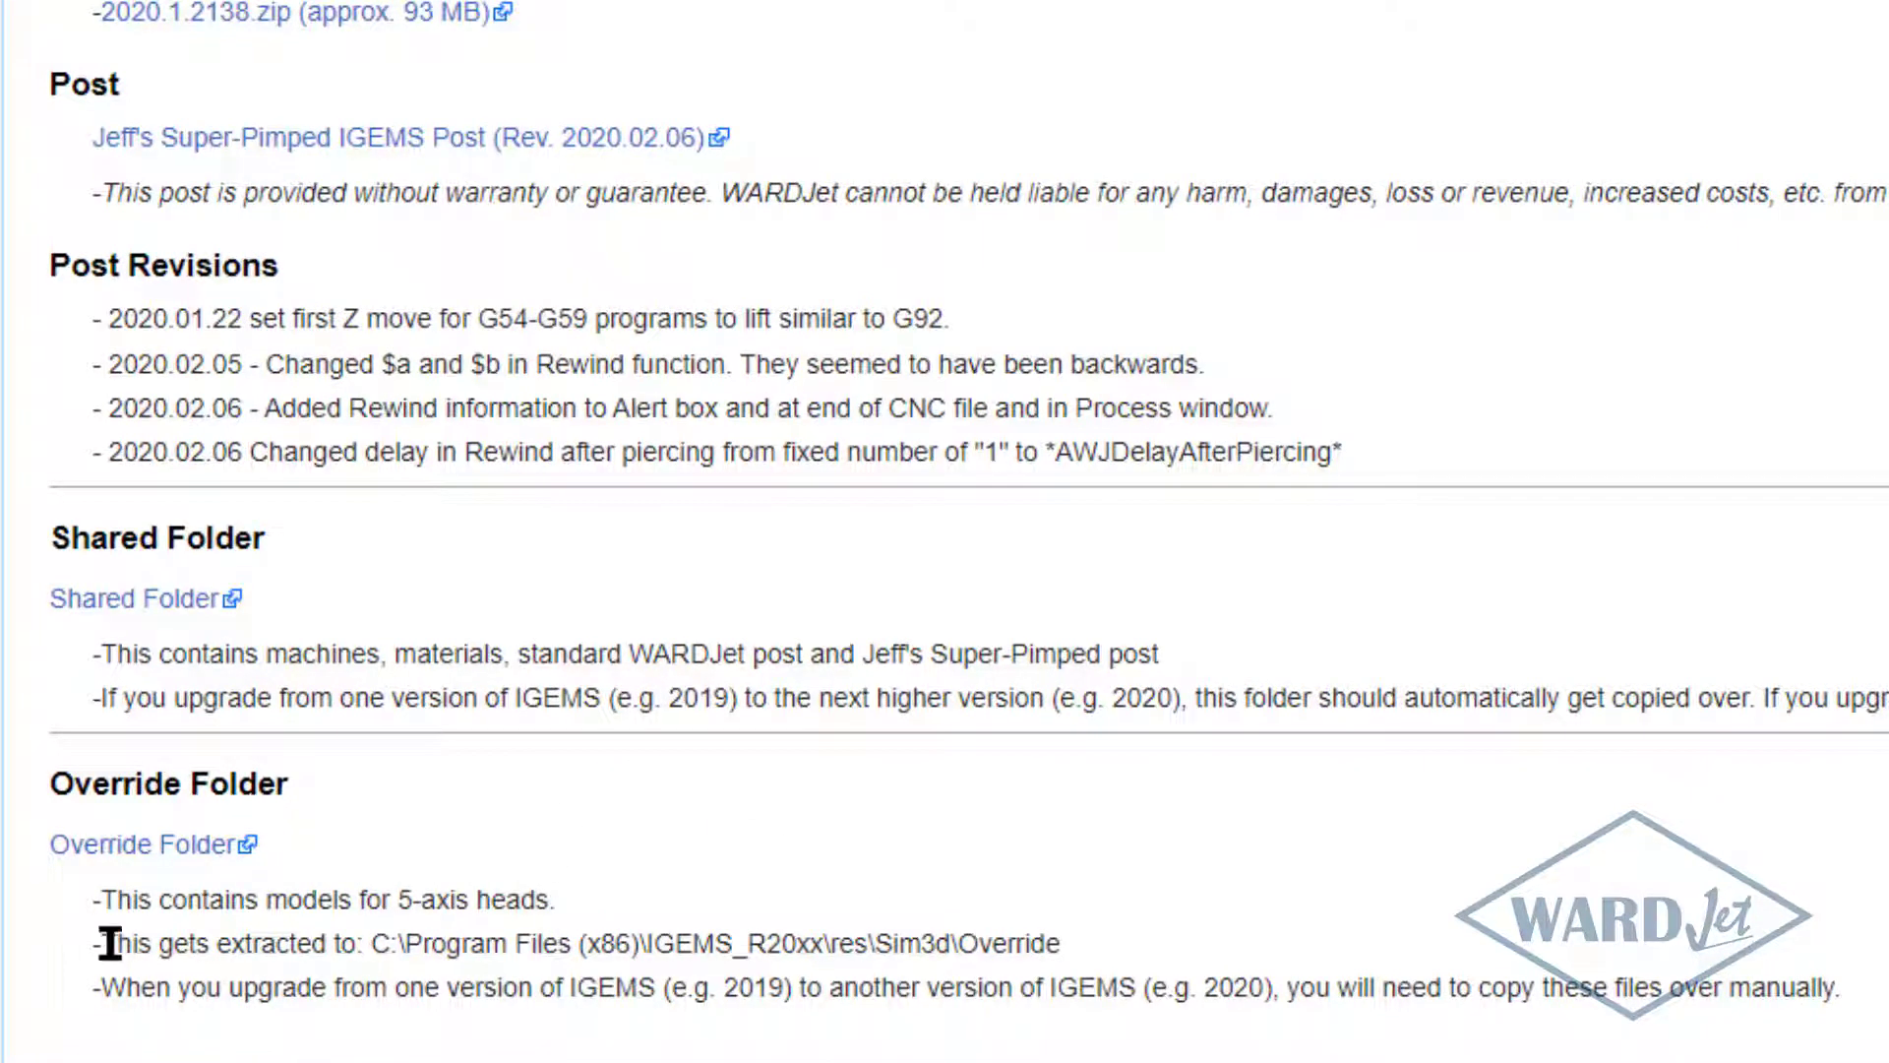
Highlight the Override Folder's extraction path and the version numbers in its upgrade note
drag(103, 943, 1092, 950)
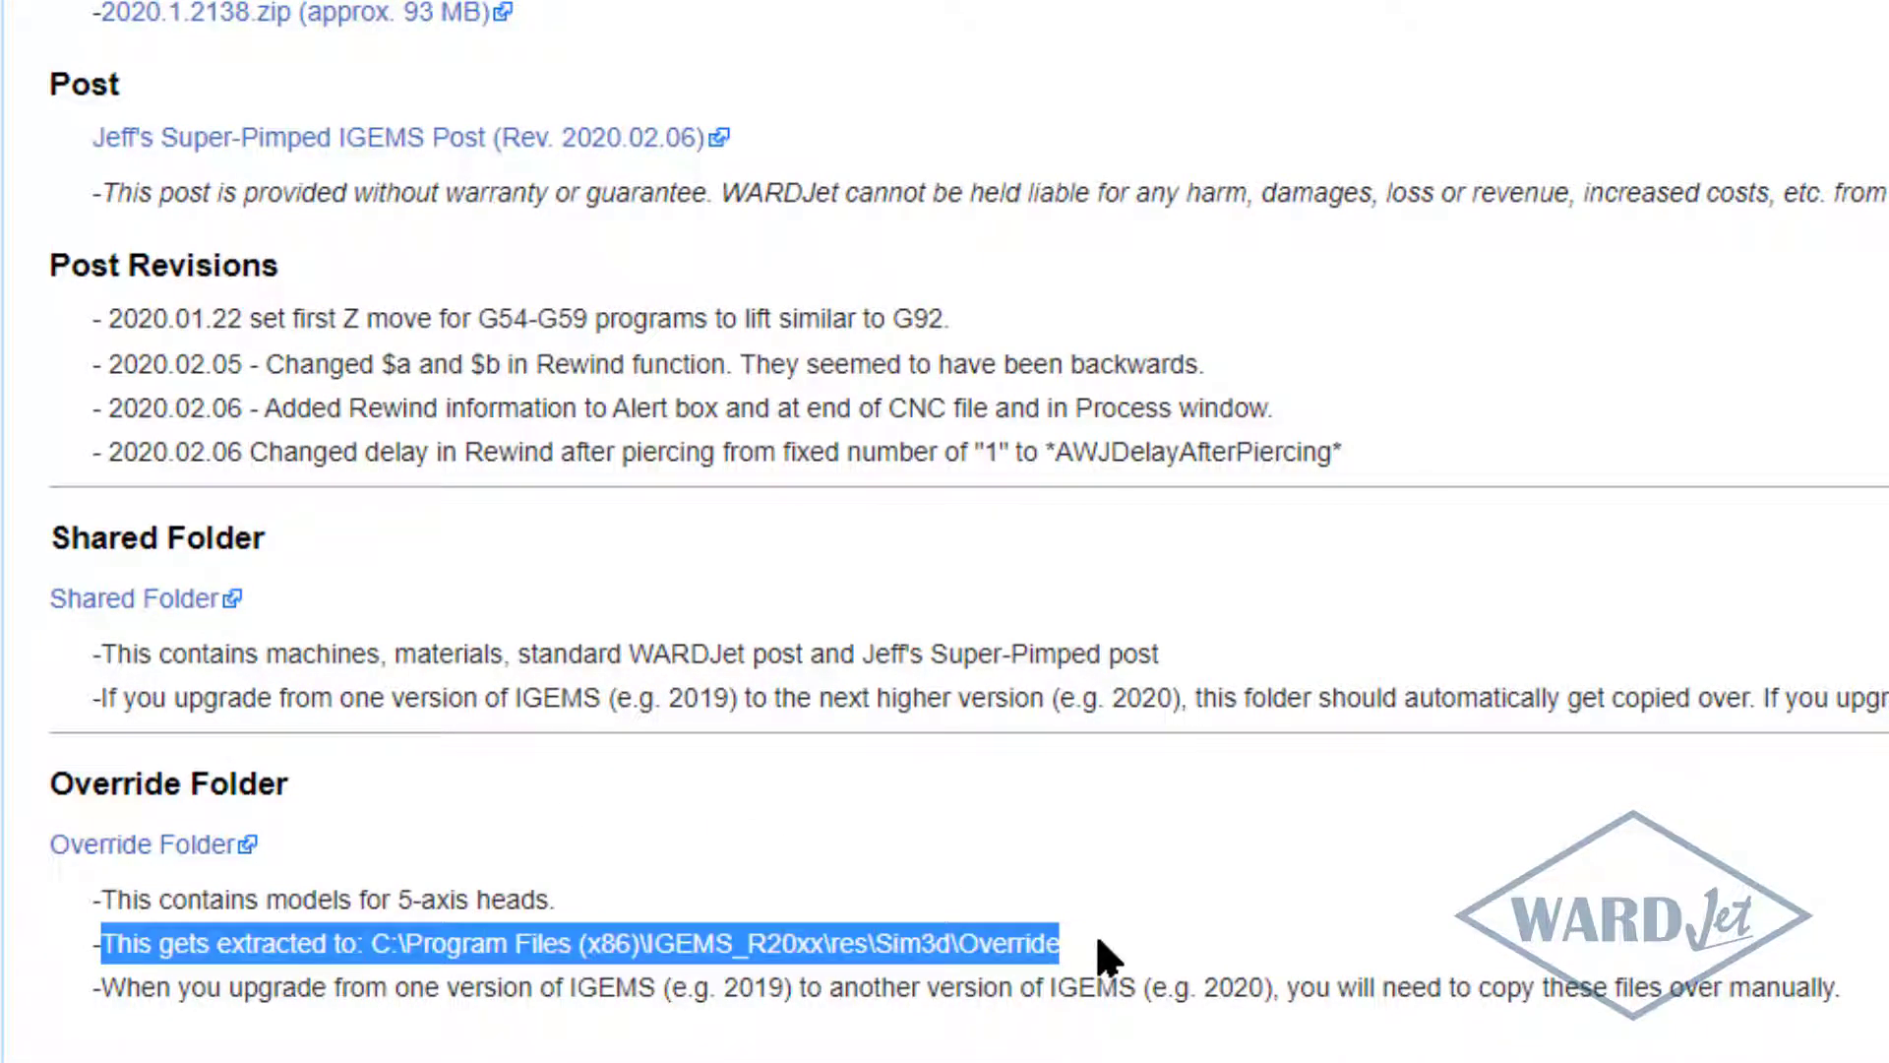
click(766, 988)
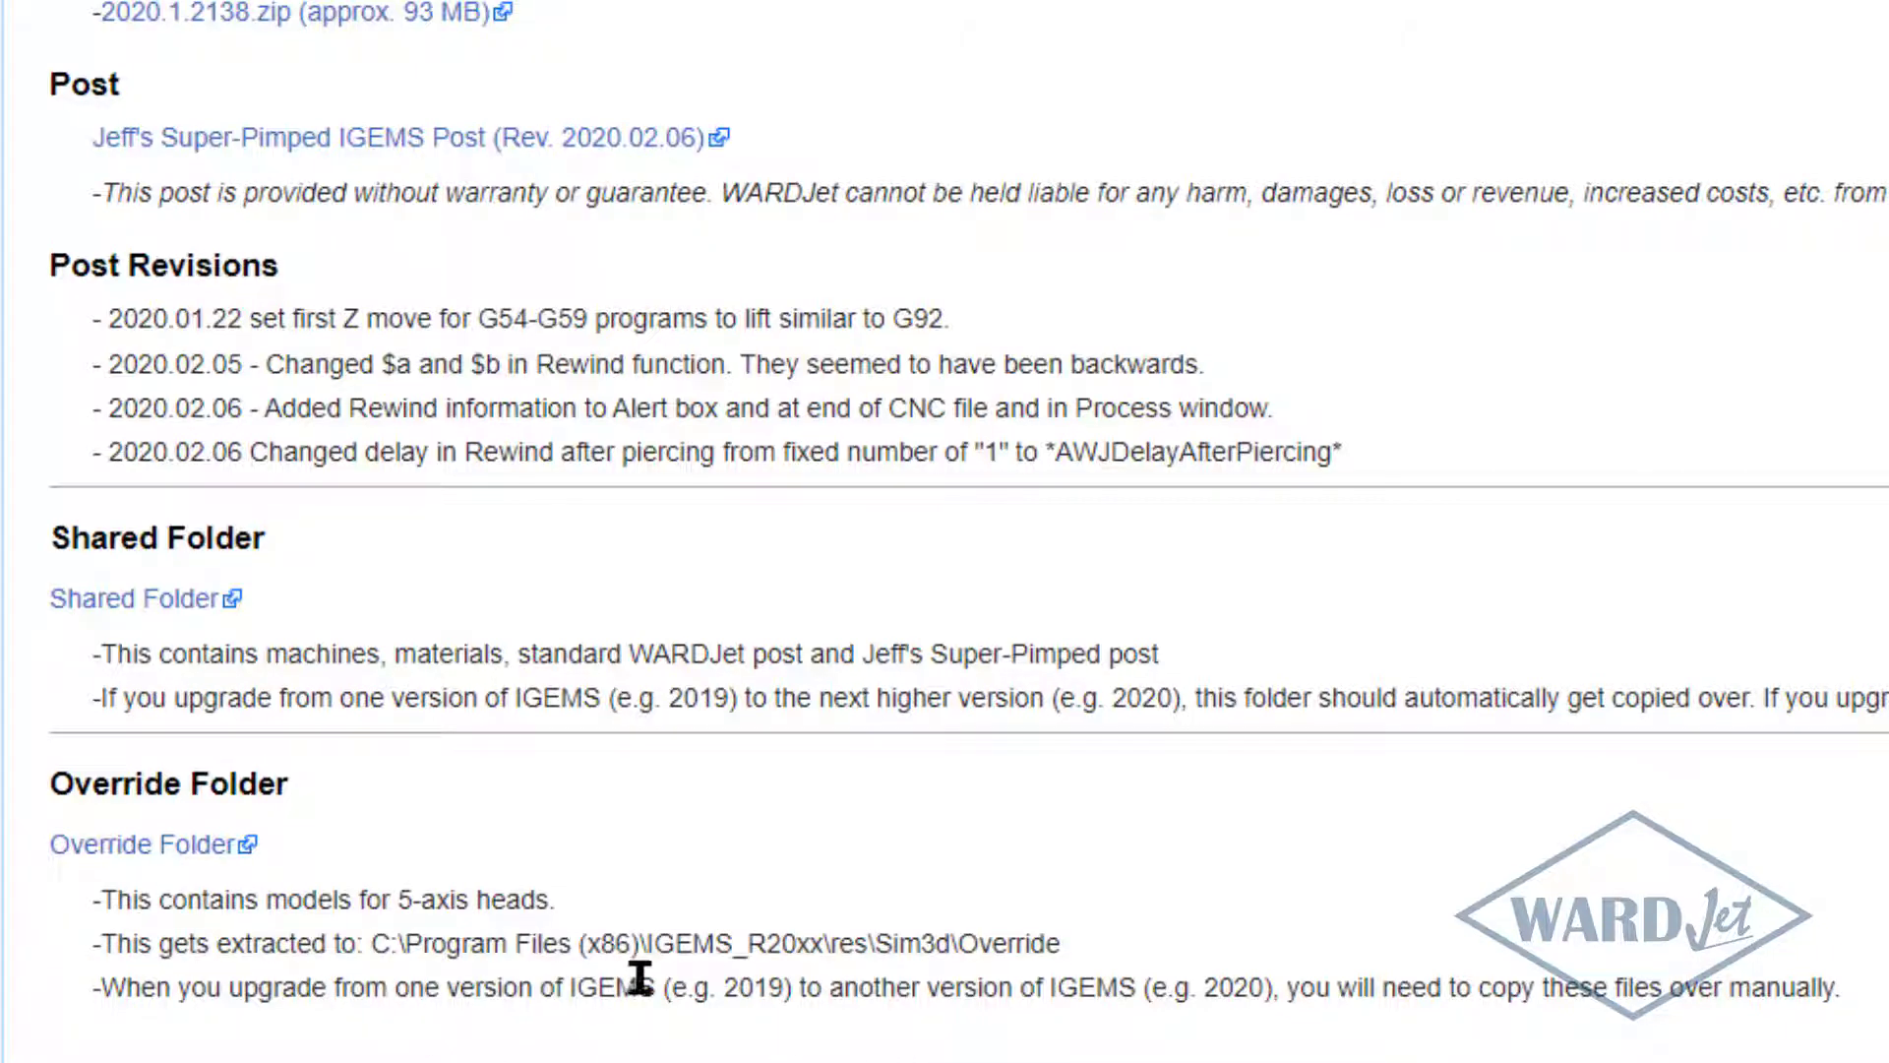
drag(725, 979, 797, 991)
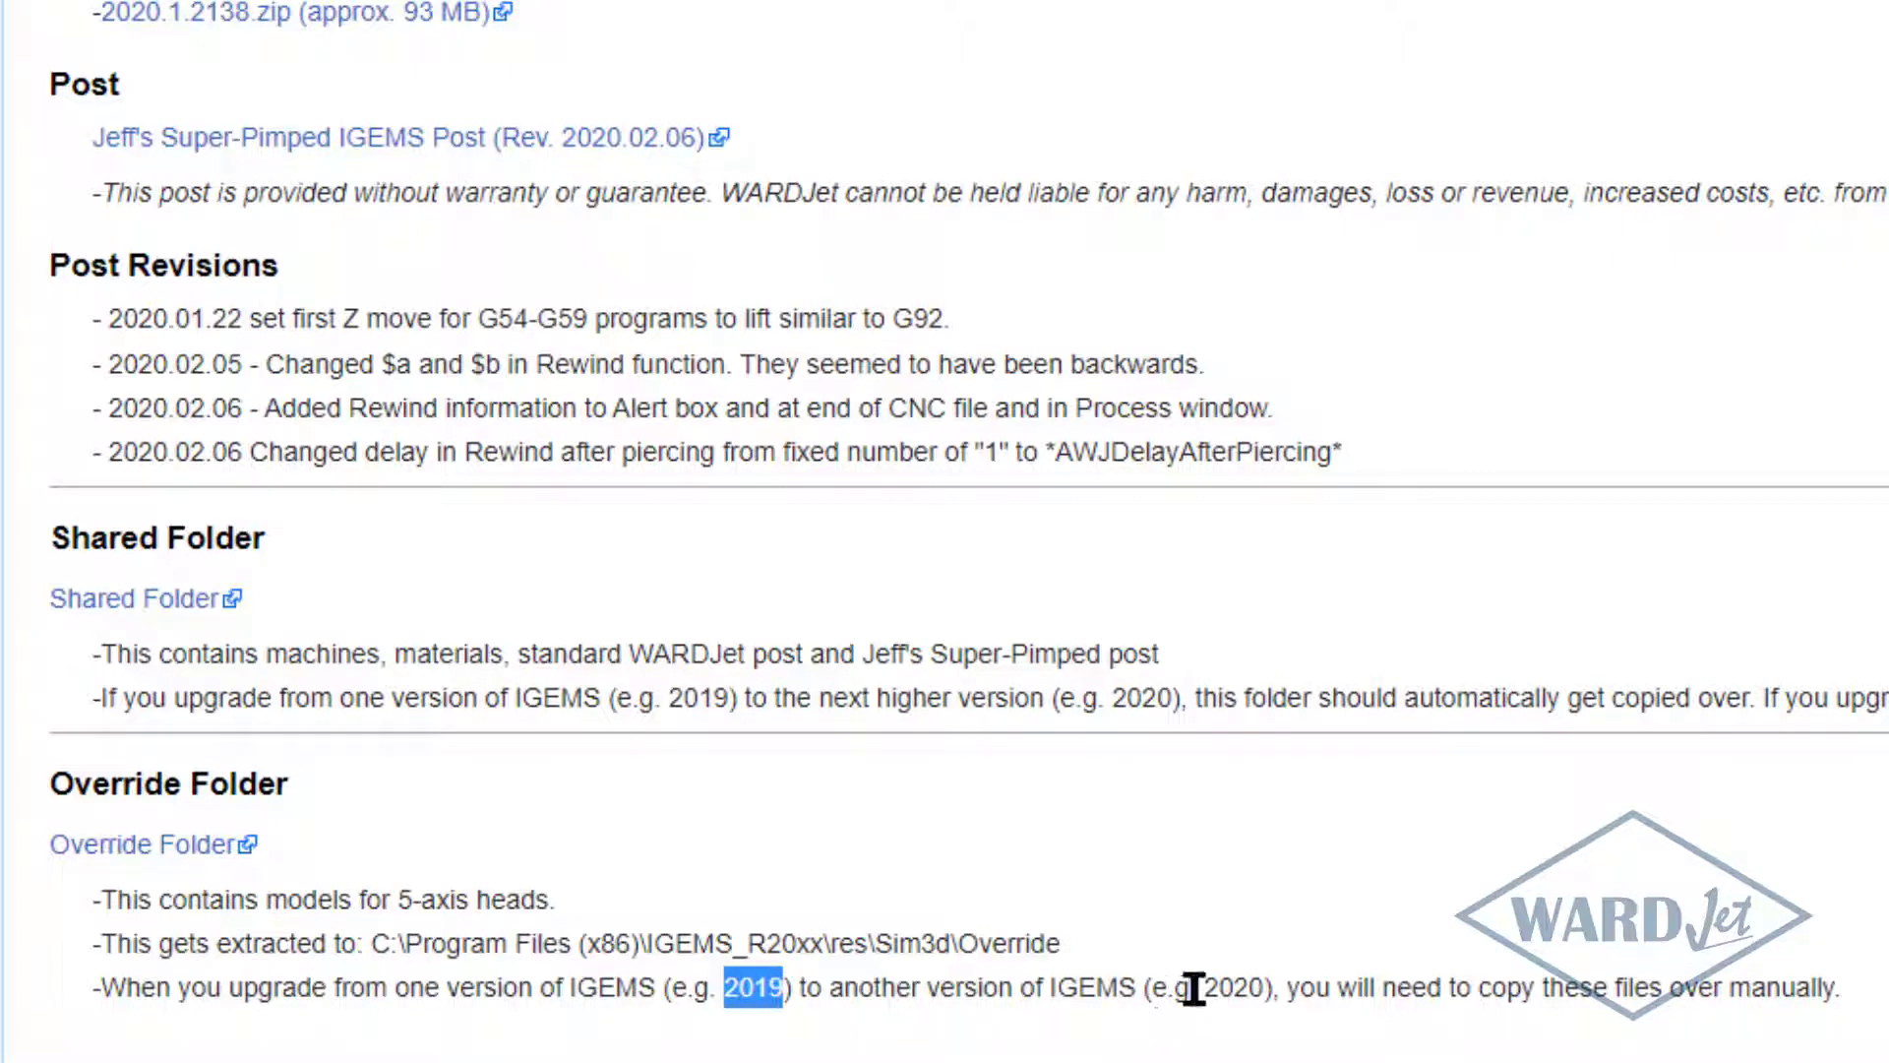
drag(1205, 984, 1247, 984)
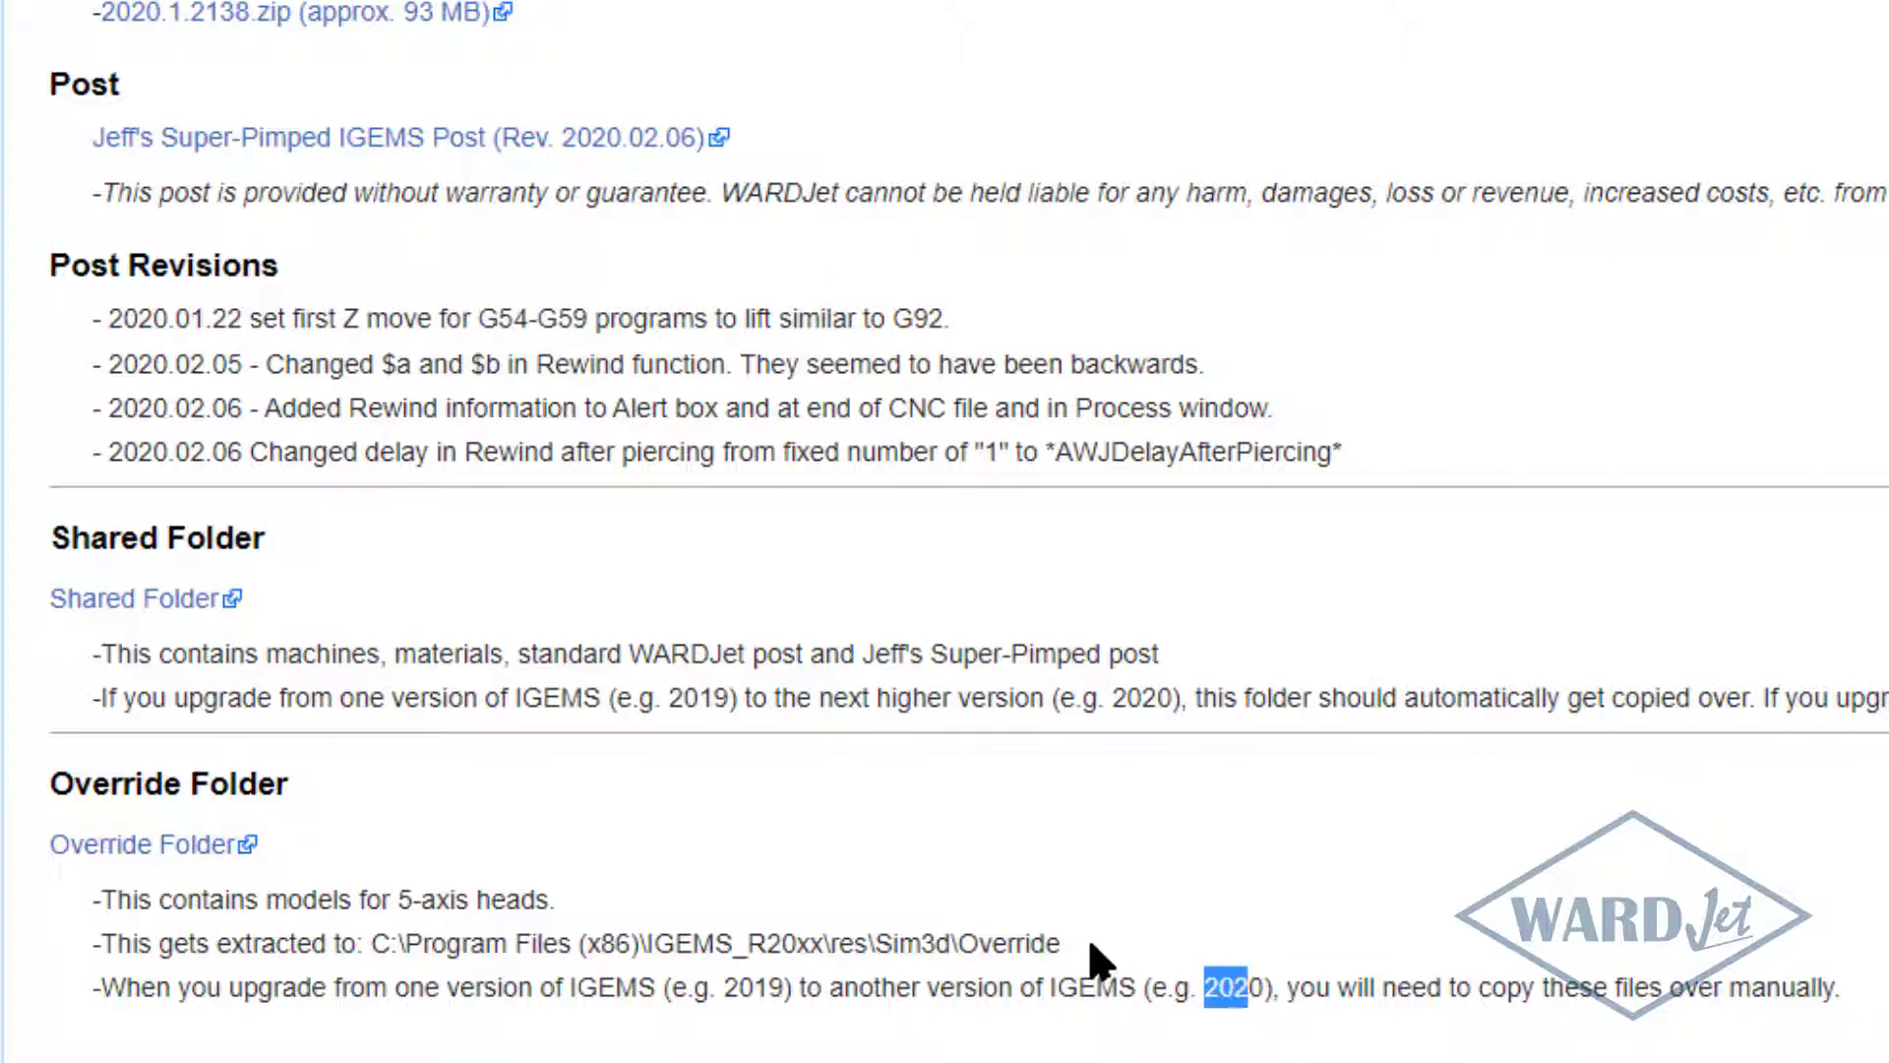
mouse_move(809, 943)
mouse_down()
mouse_move(770, 936)
mouse_move(827, 974)
mouse_up()
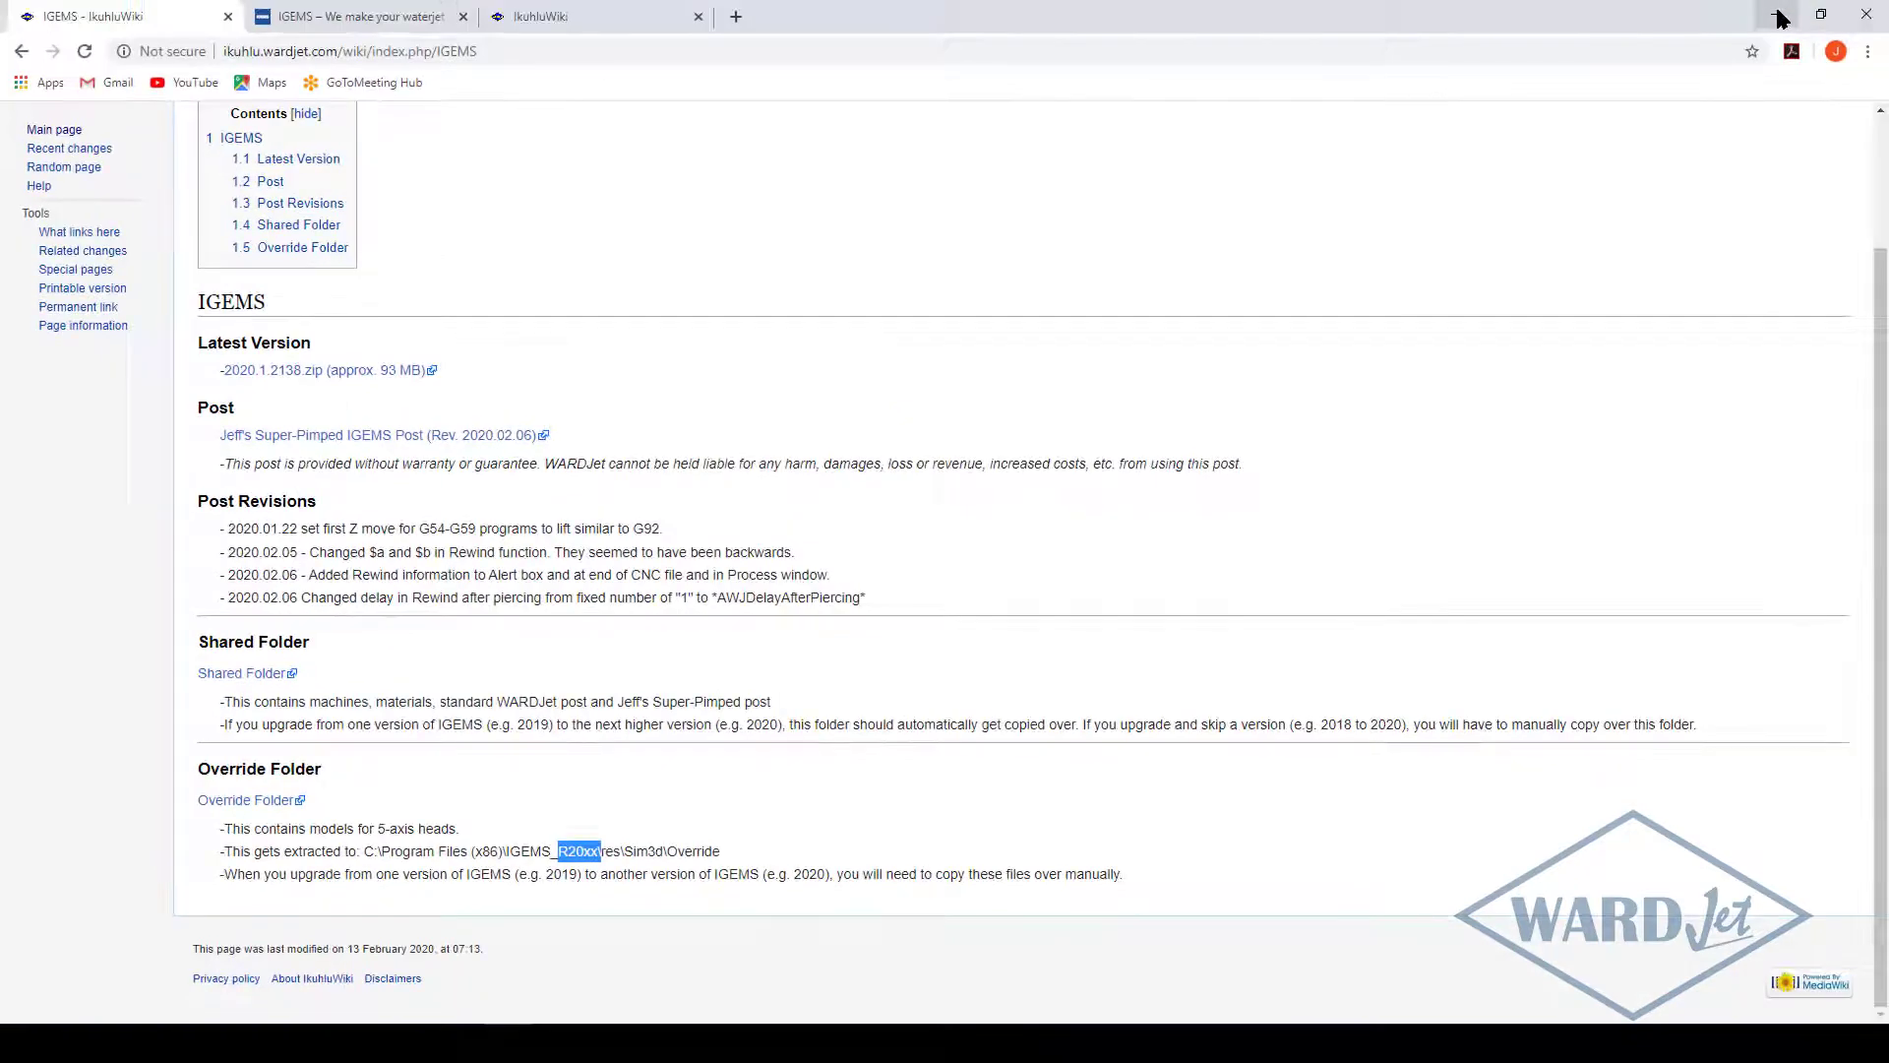
Switch to File Explorer and open the Override folders inside Override.zip and in IGEMS_R2020\res\Sim3d
click(1781, 18)
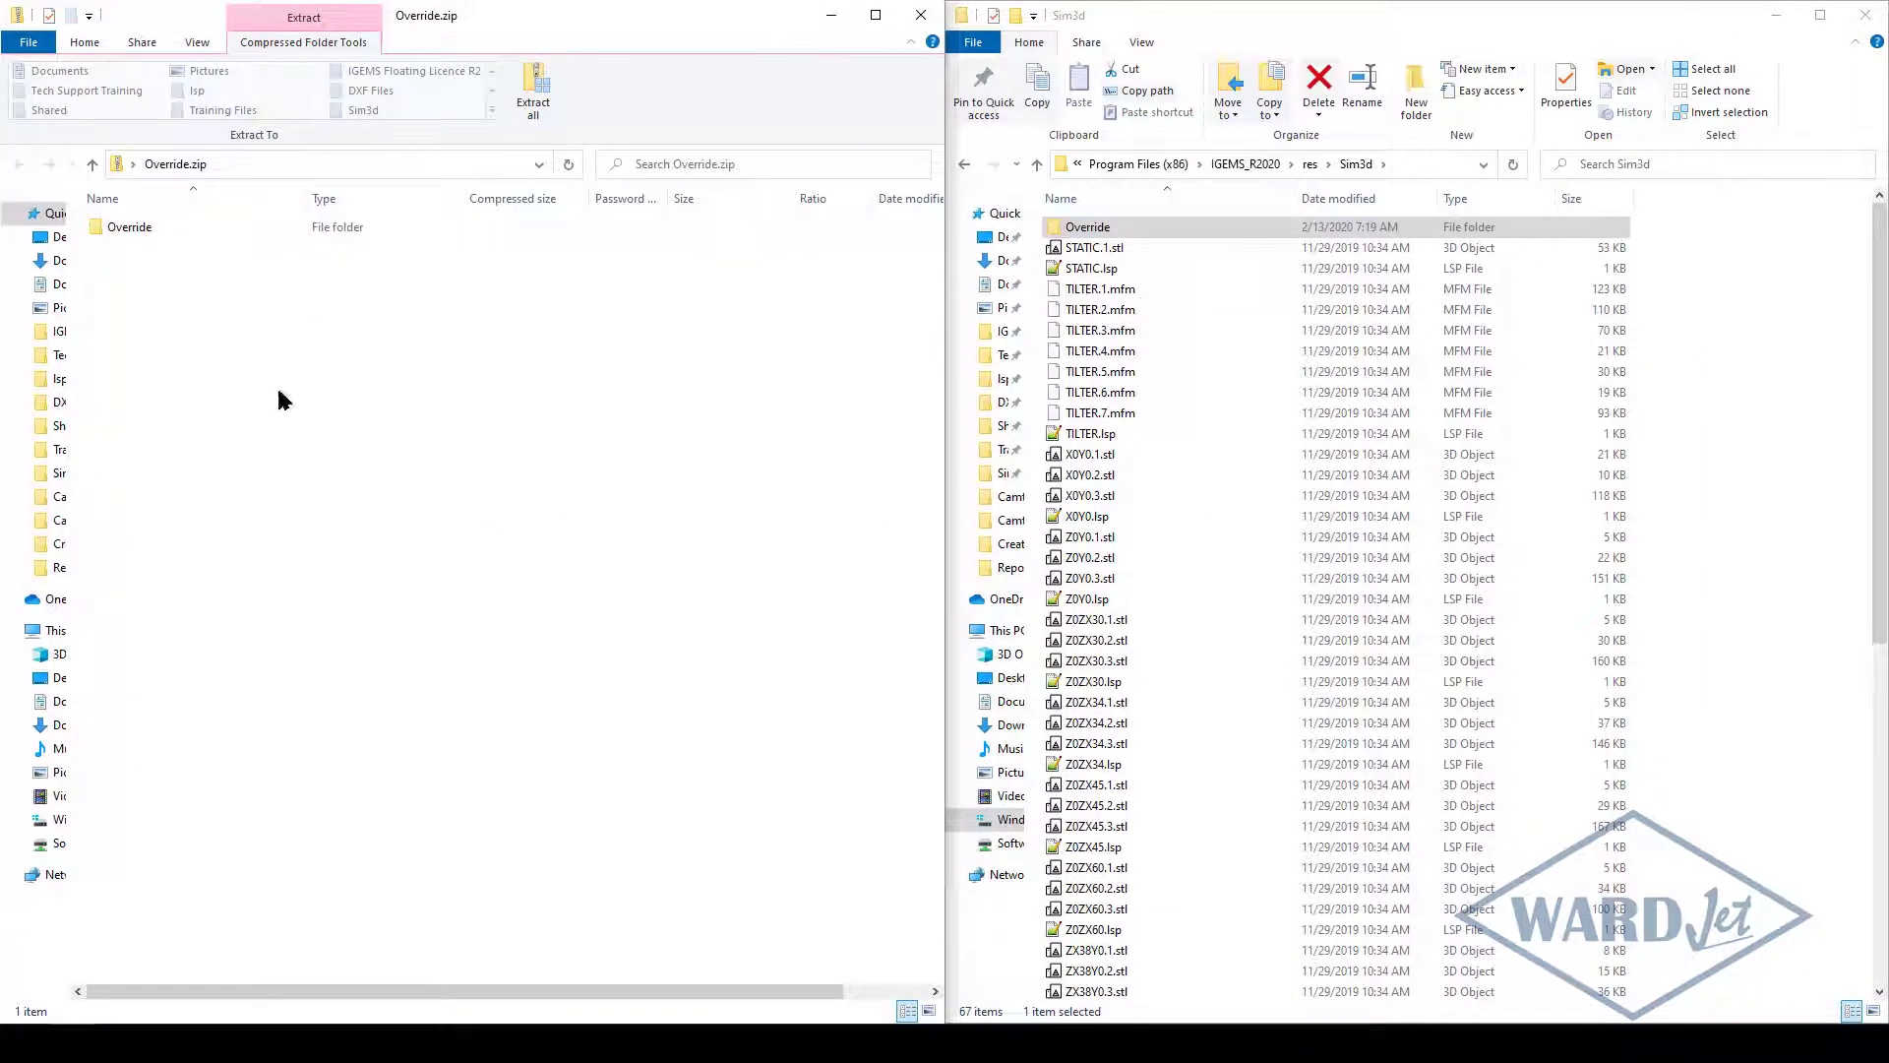
double_click(138, 228)
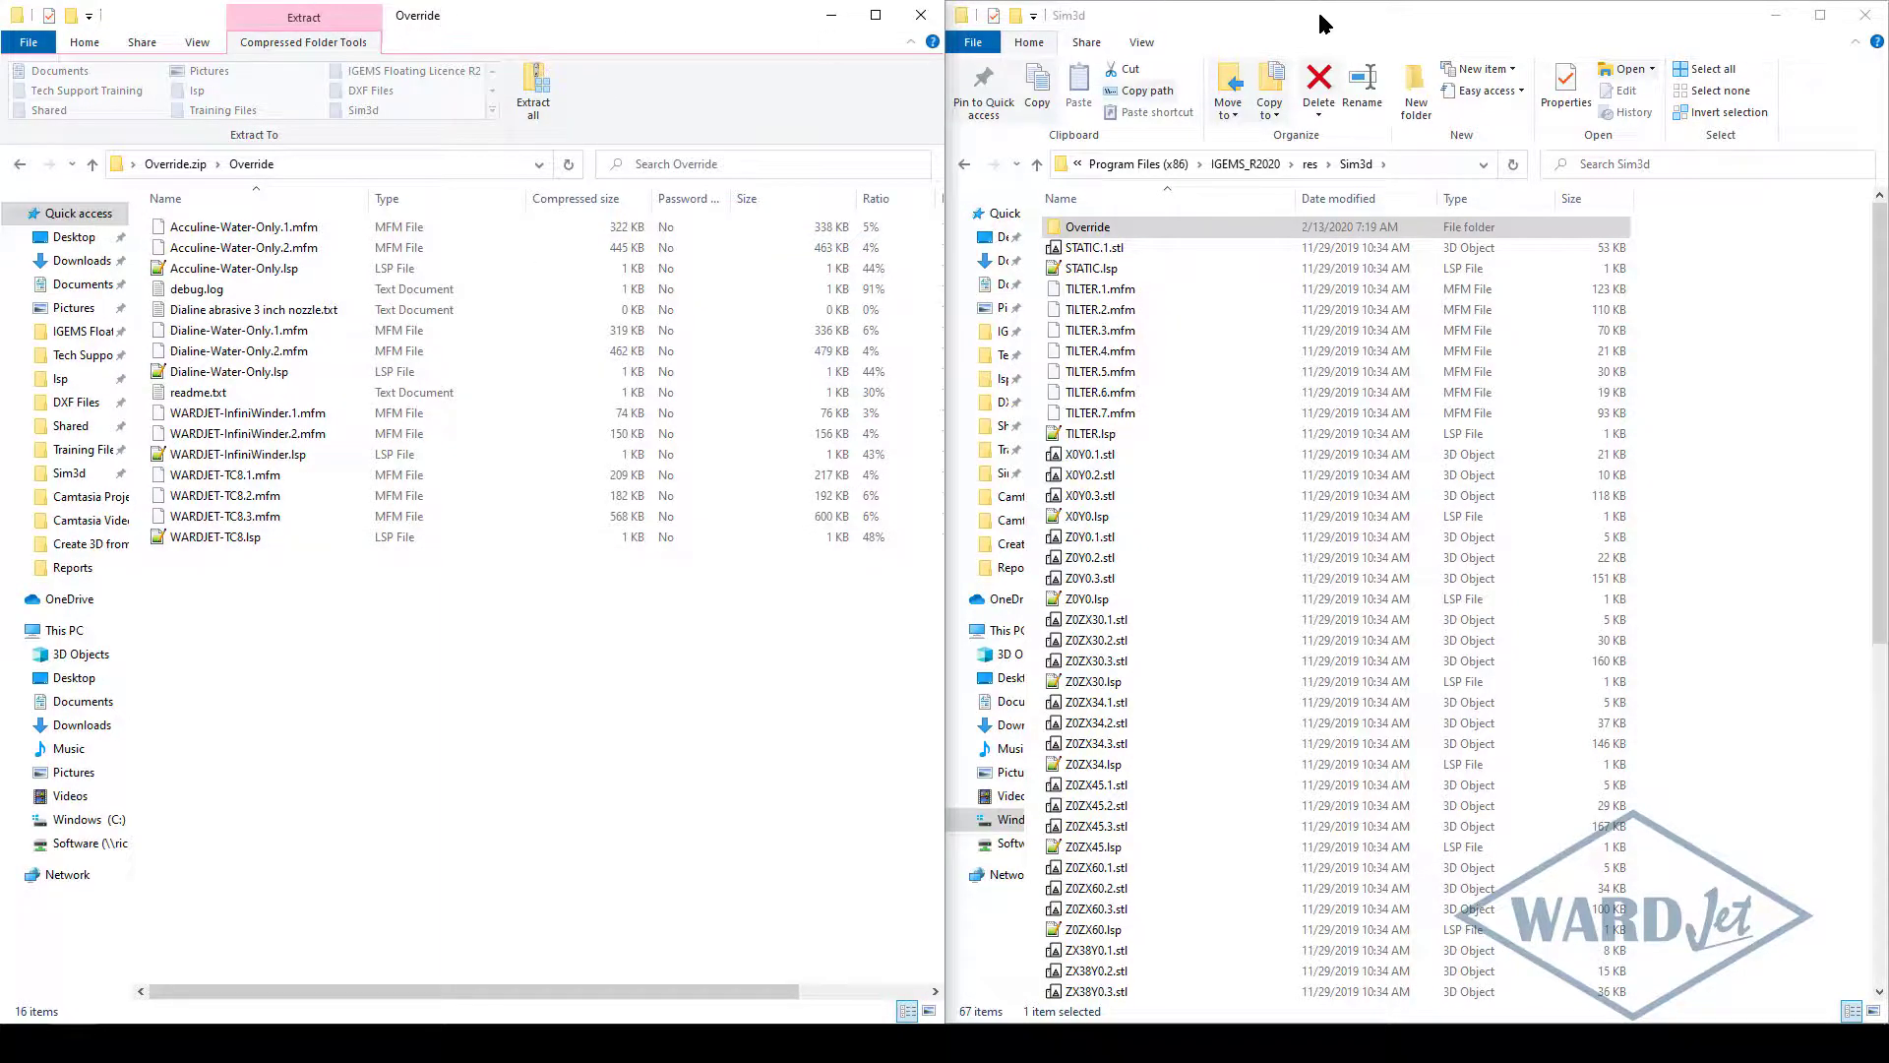
click(1402, 165)
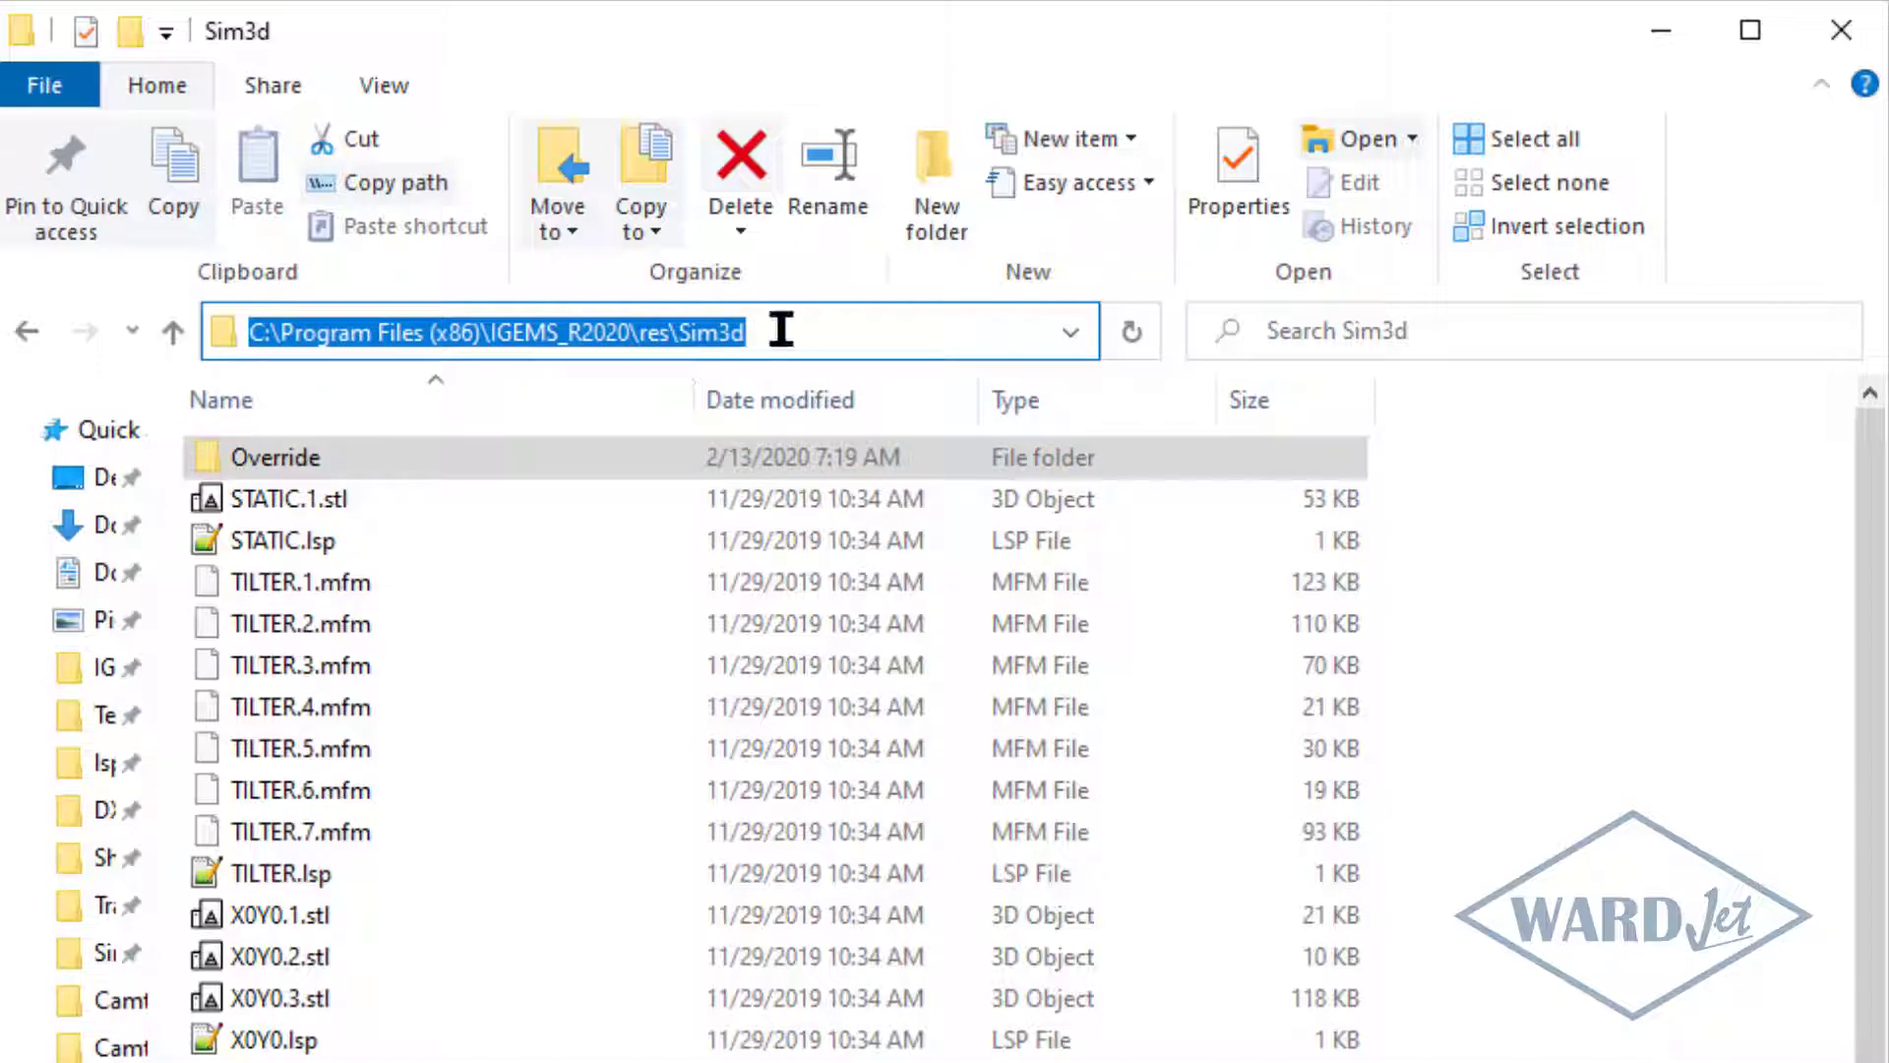
double_click(422, 467)
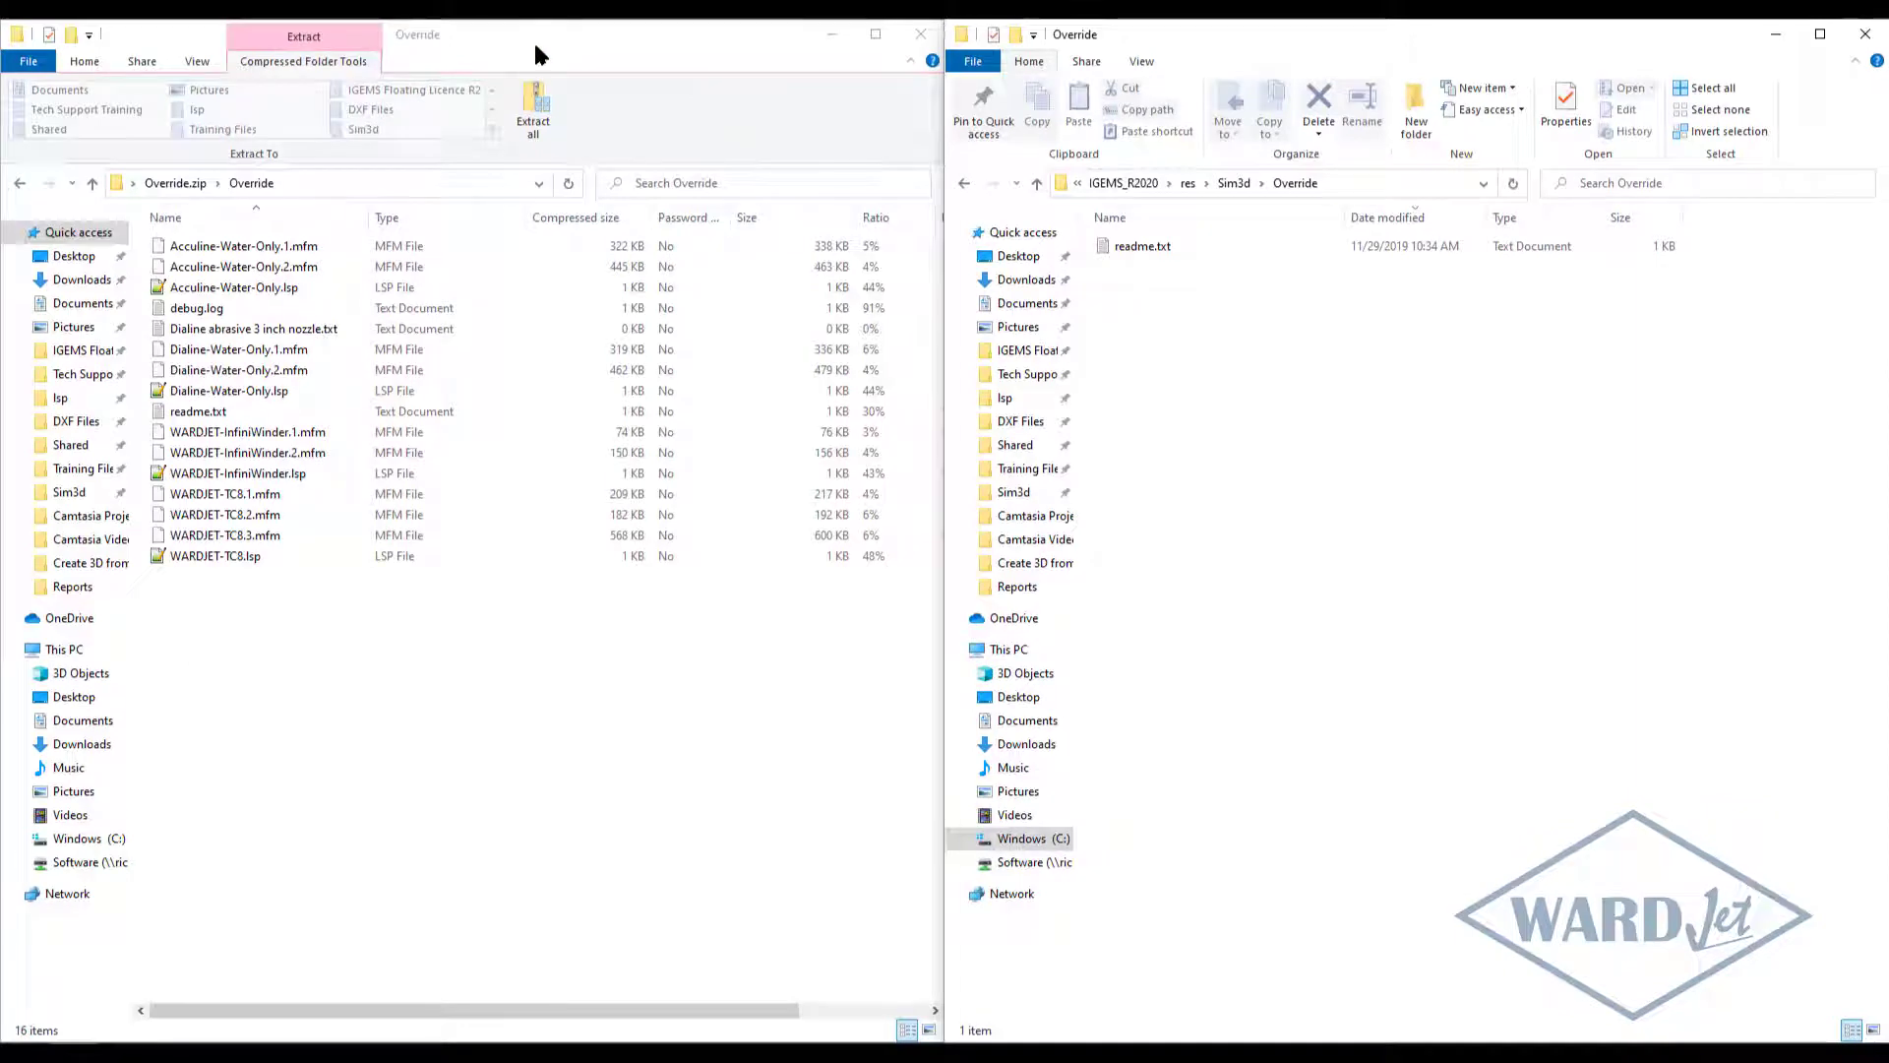
Set the extraction destination for Override.zip to C:\Program Files (x86)\IGEMS_R2020\res\Sim3d
click(535, 98)
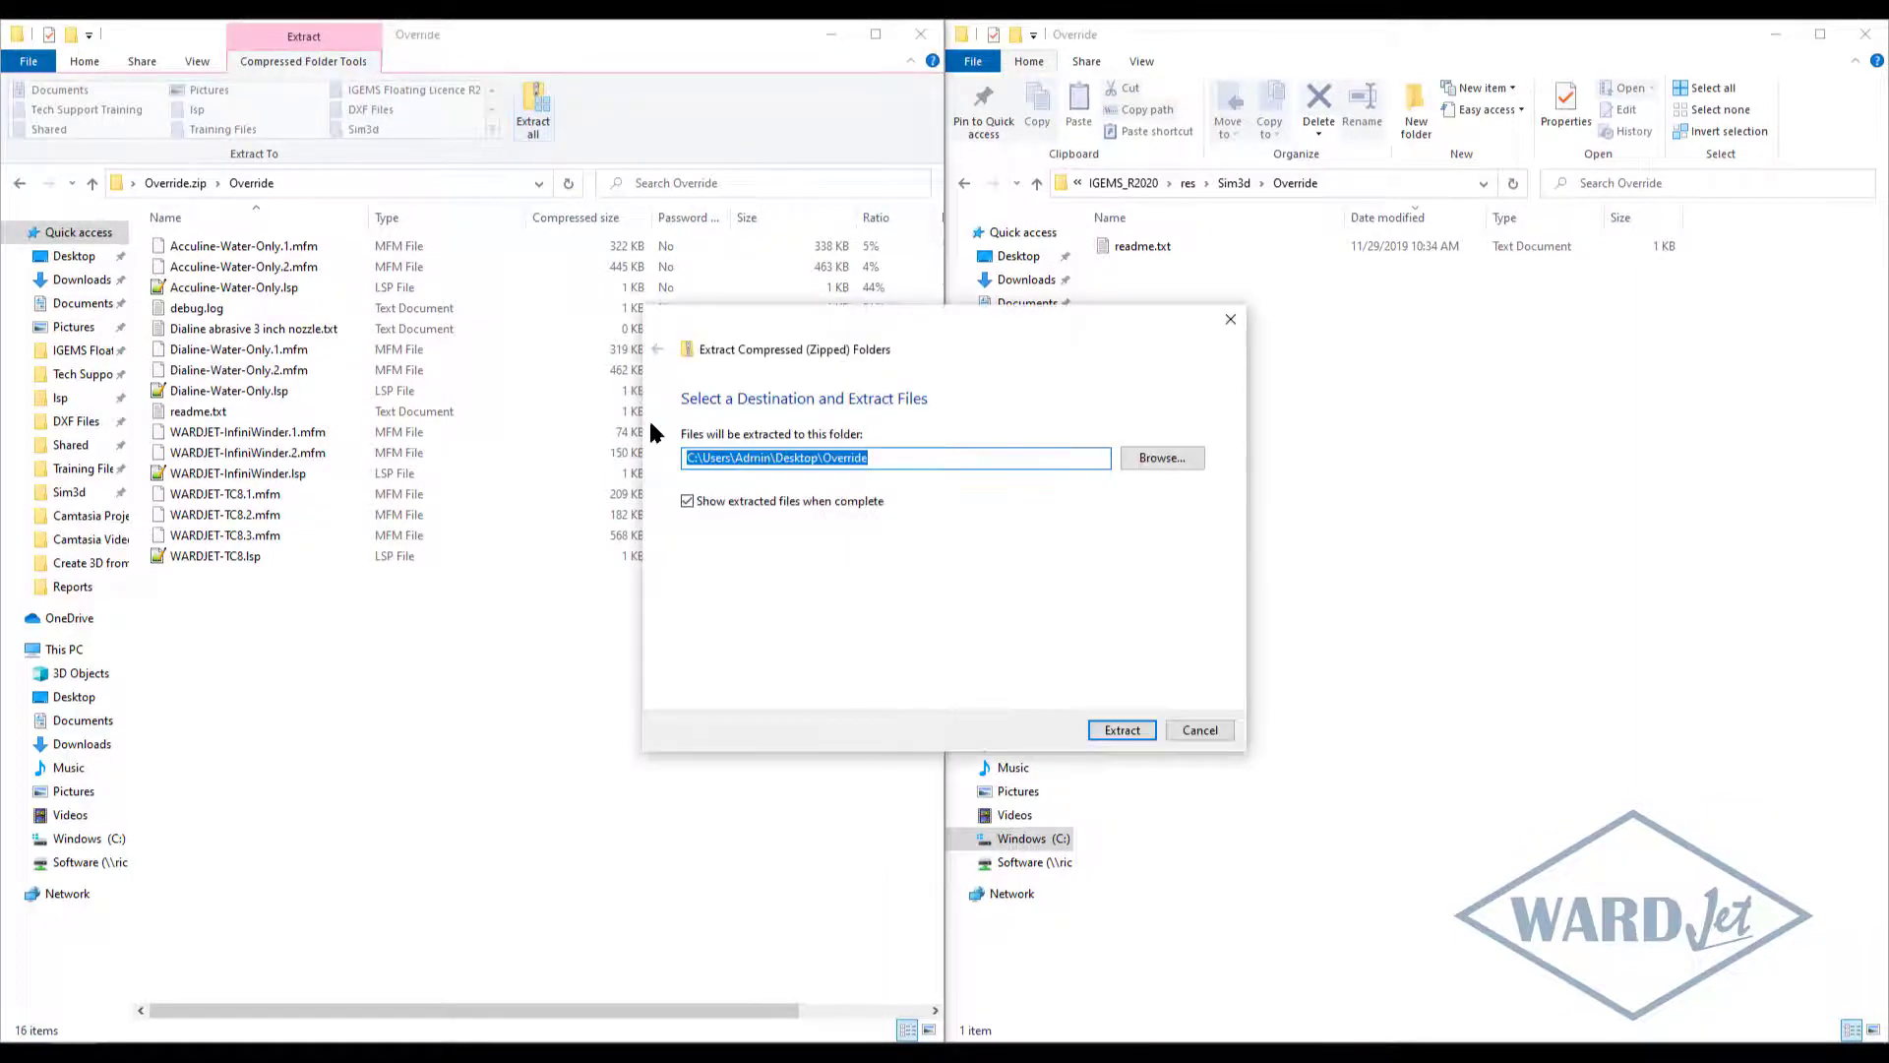
click(1162, 458)
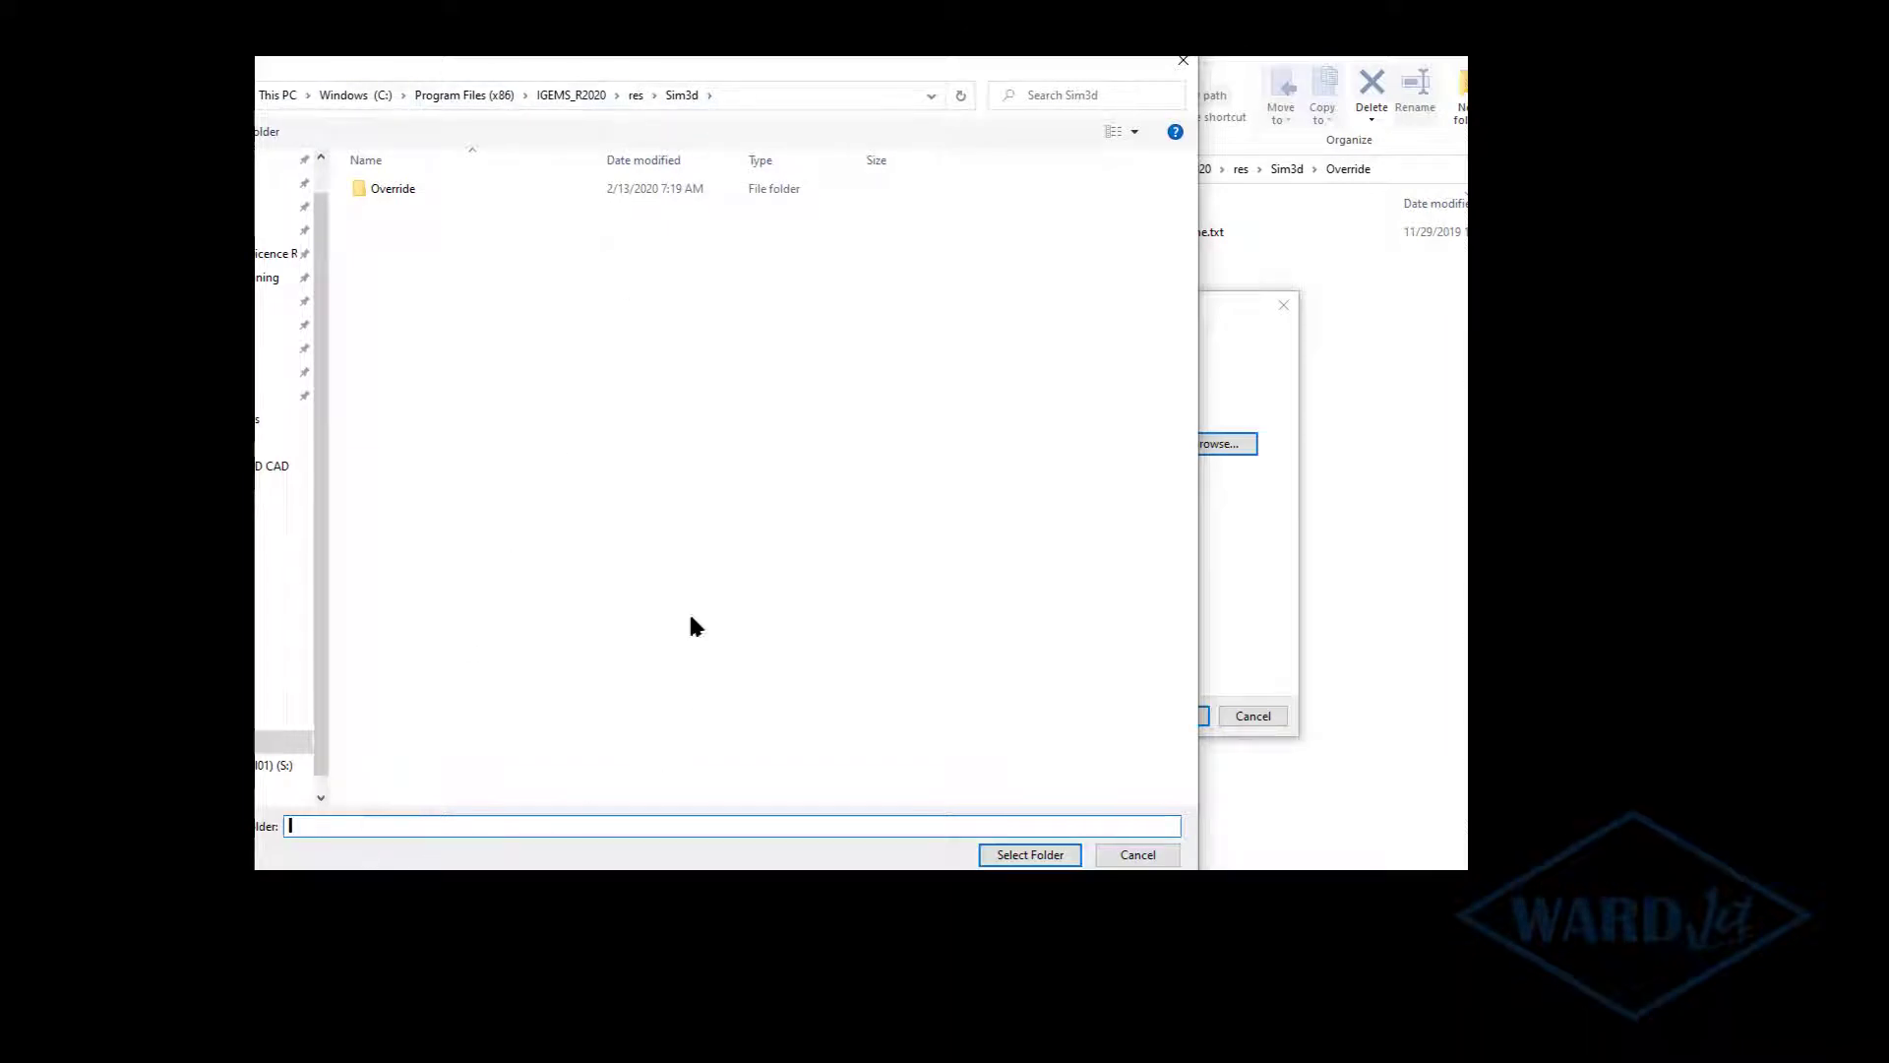
double_click(396, 189)
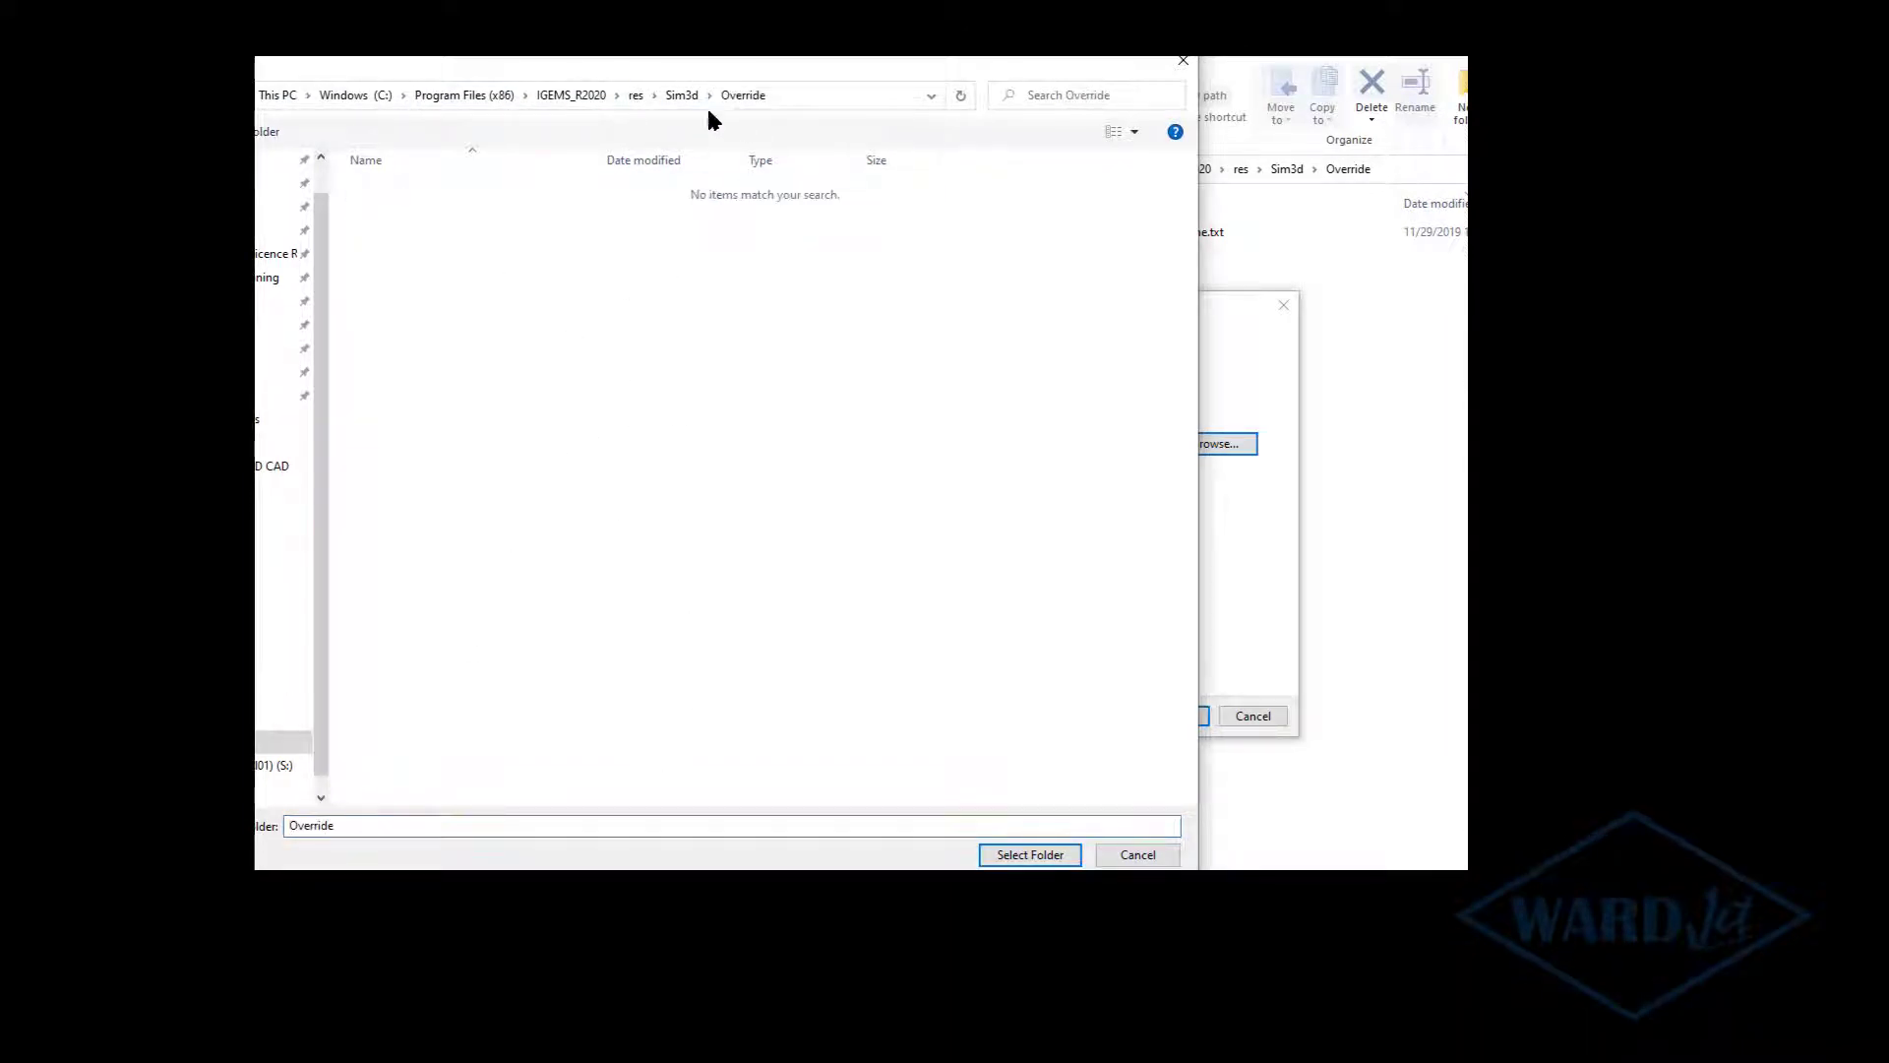
click(683, 96)
click(1031, 854)
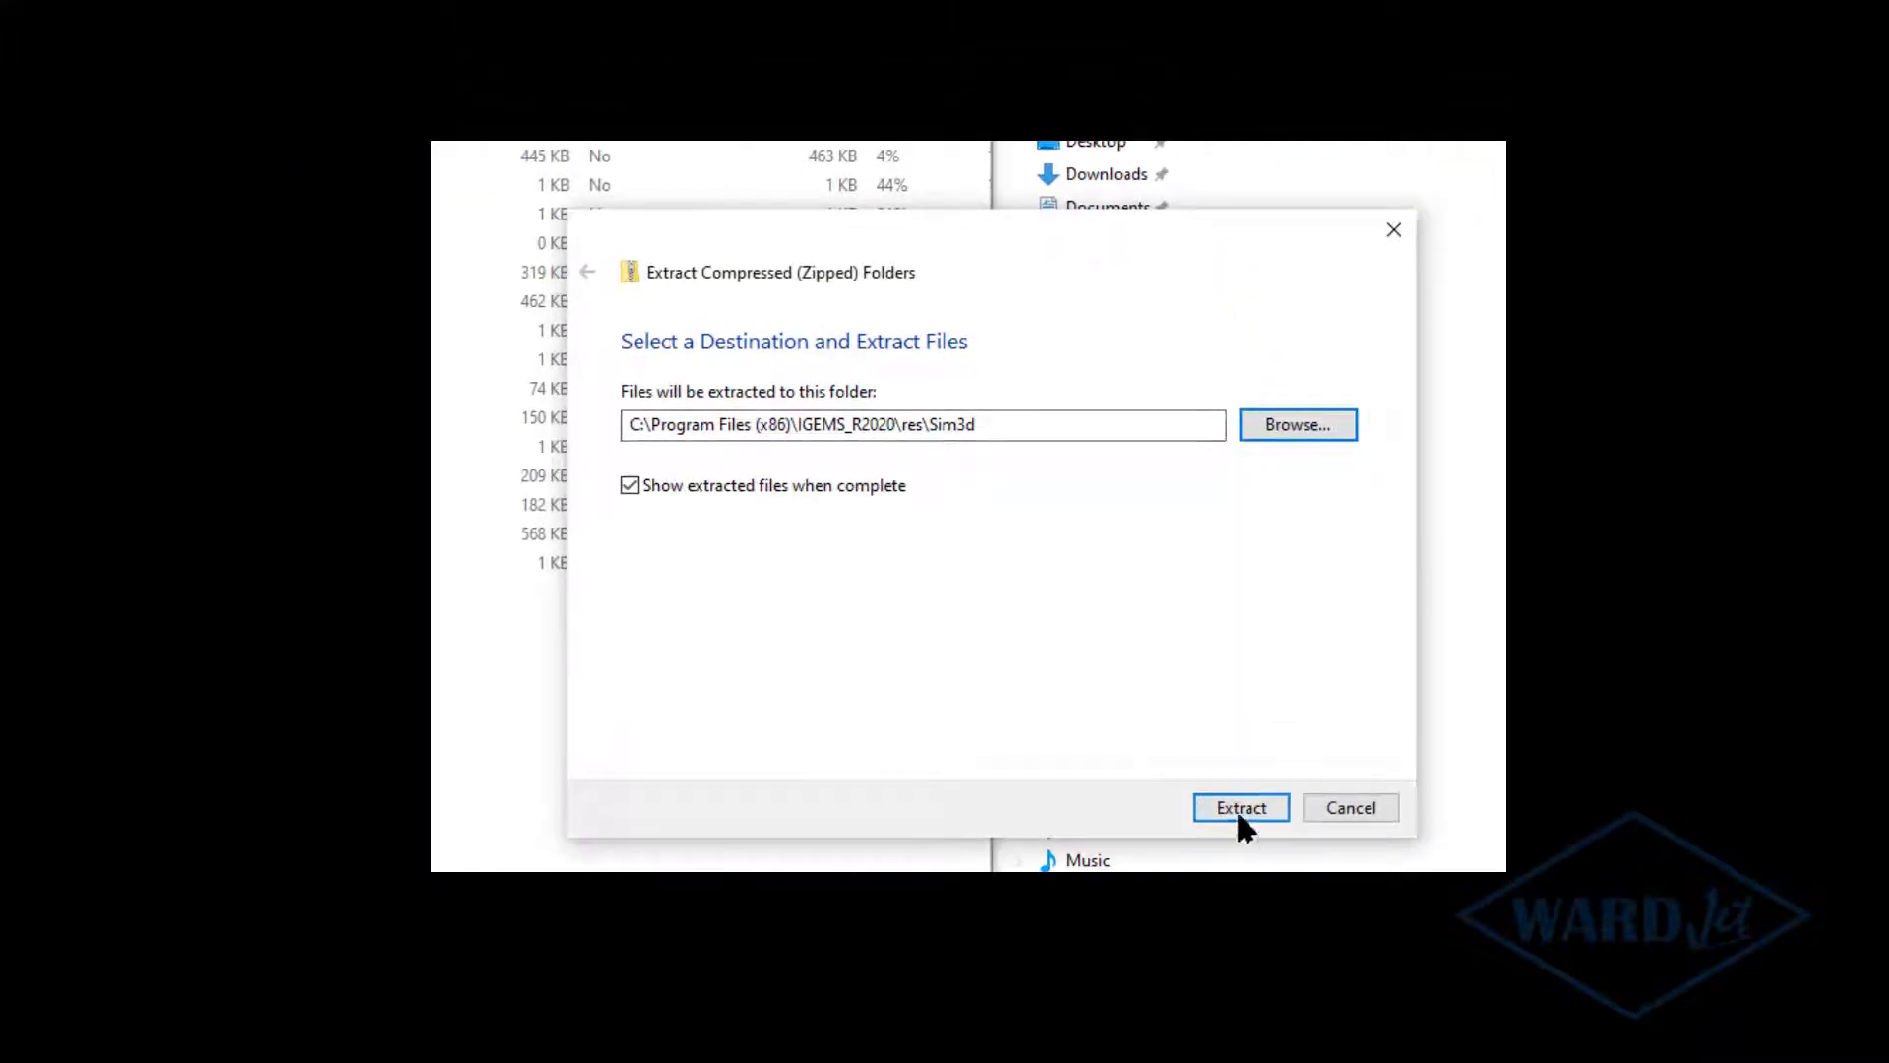
Extract the files, replacing the existing readme.txt and granting administrator permission to copy into the Override folder
click(1240, 809)
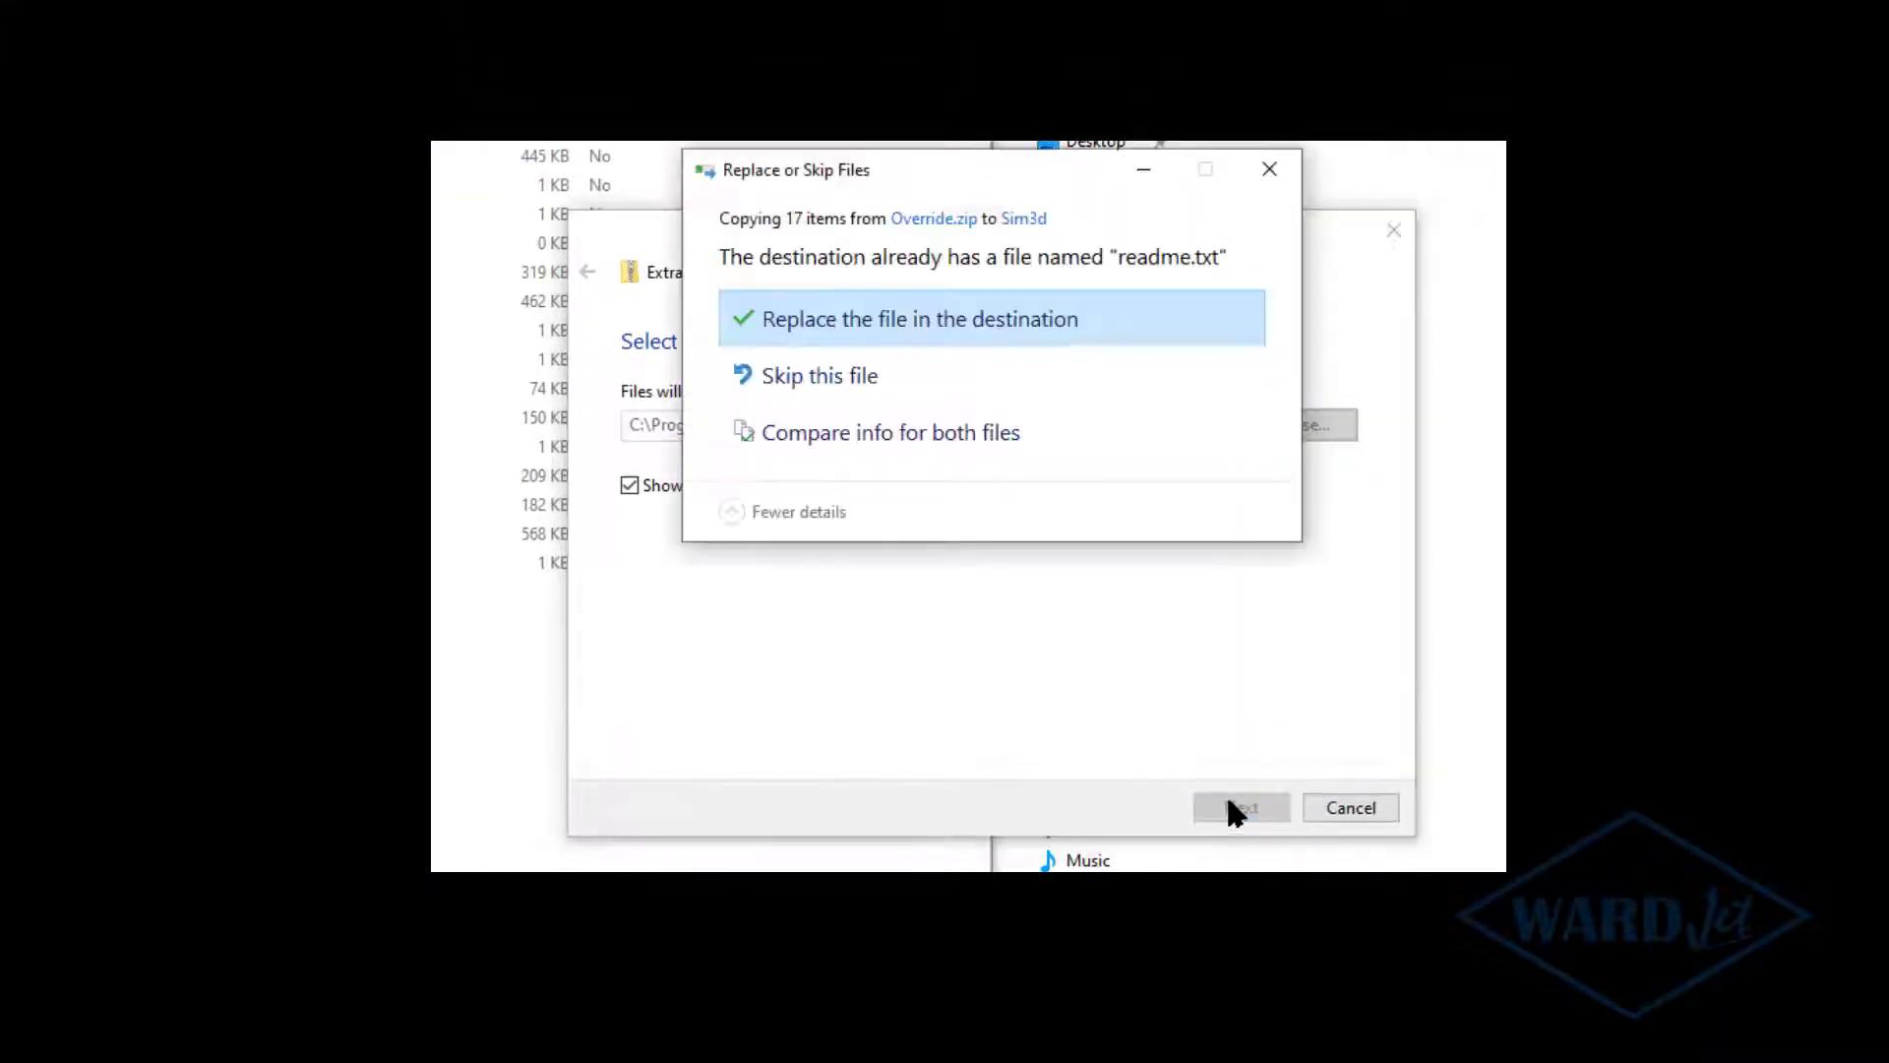
click(925, 307)
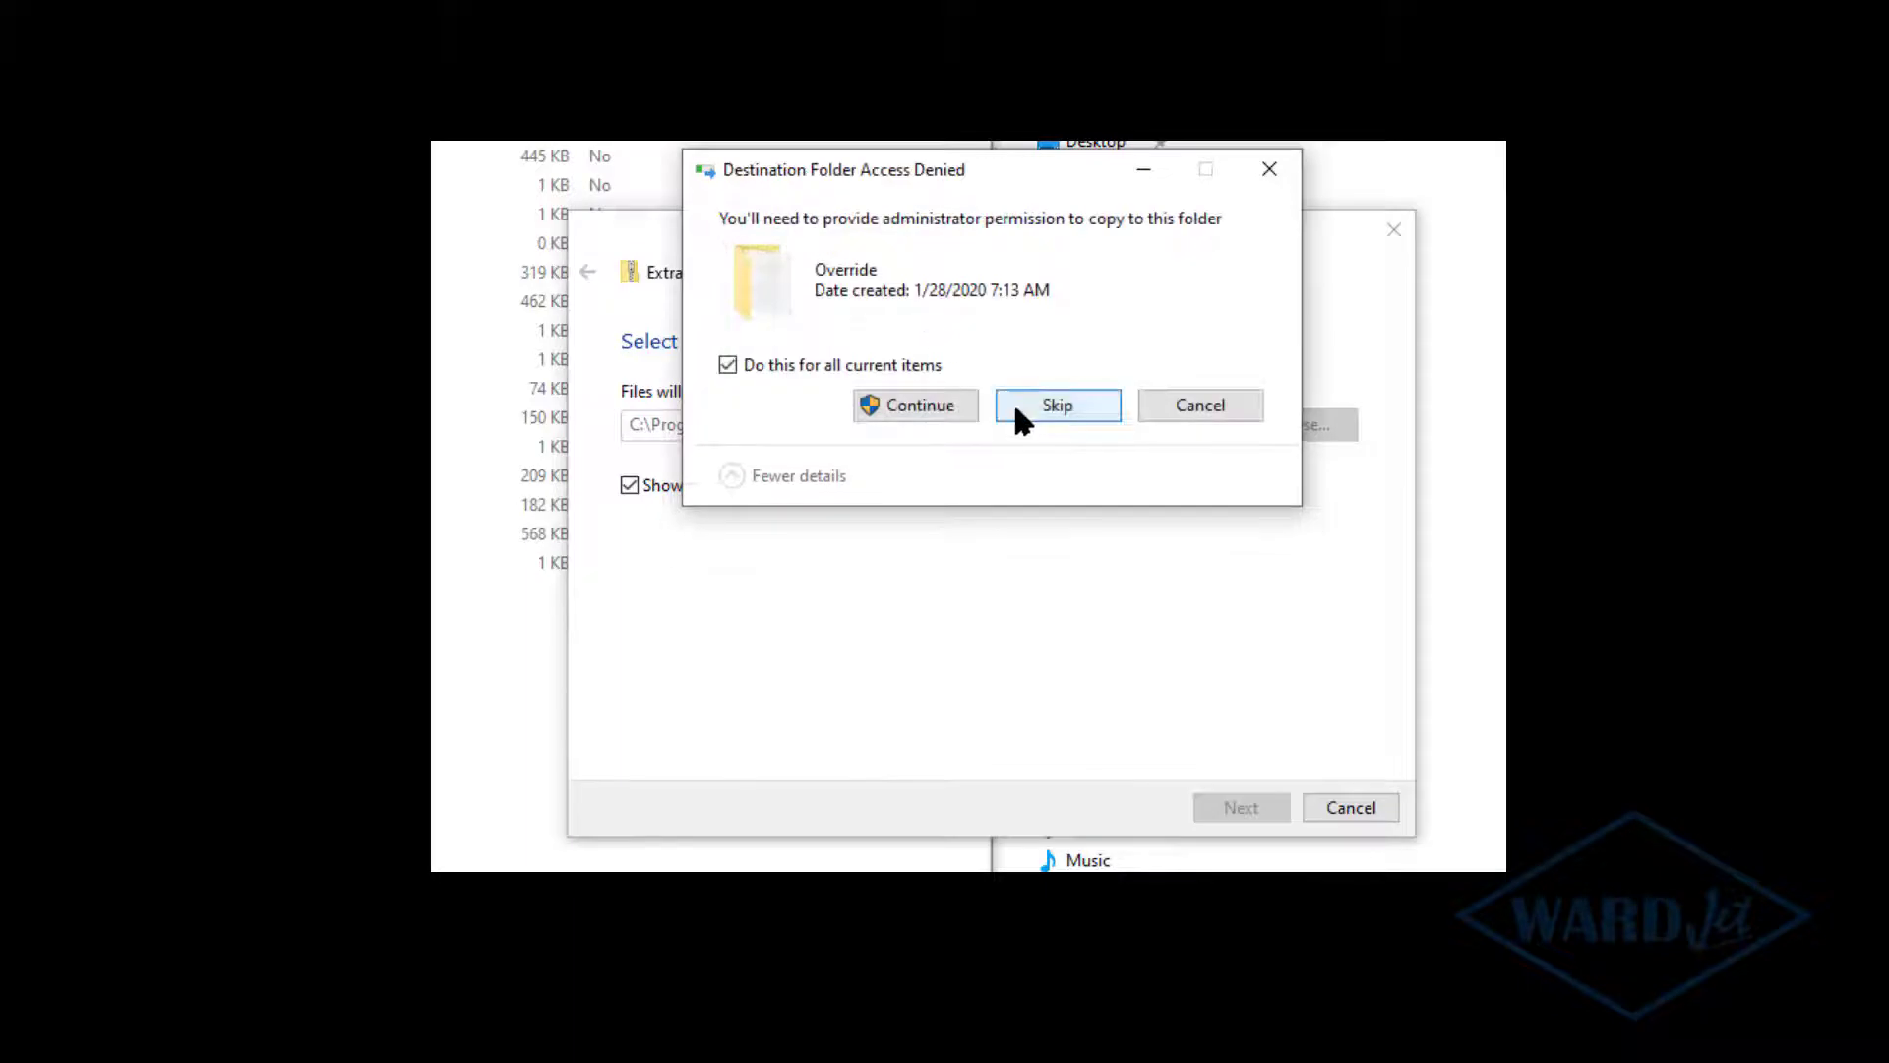
click(953, 402)
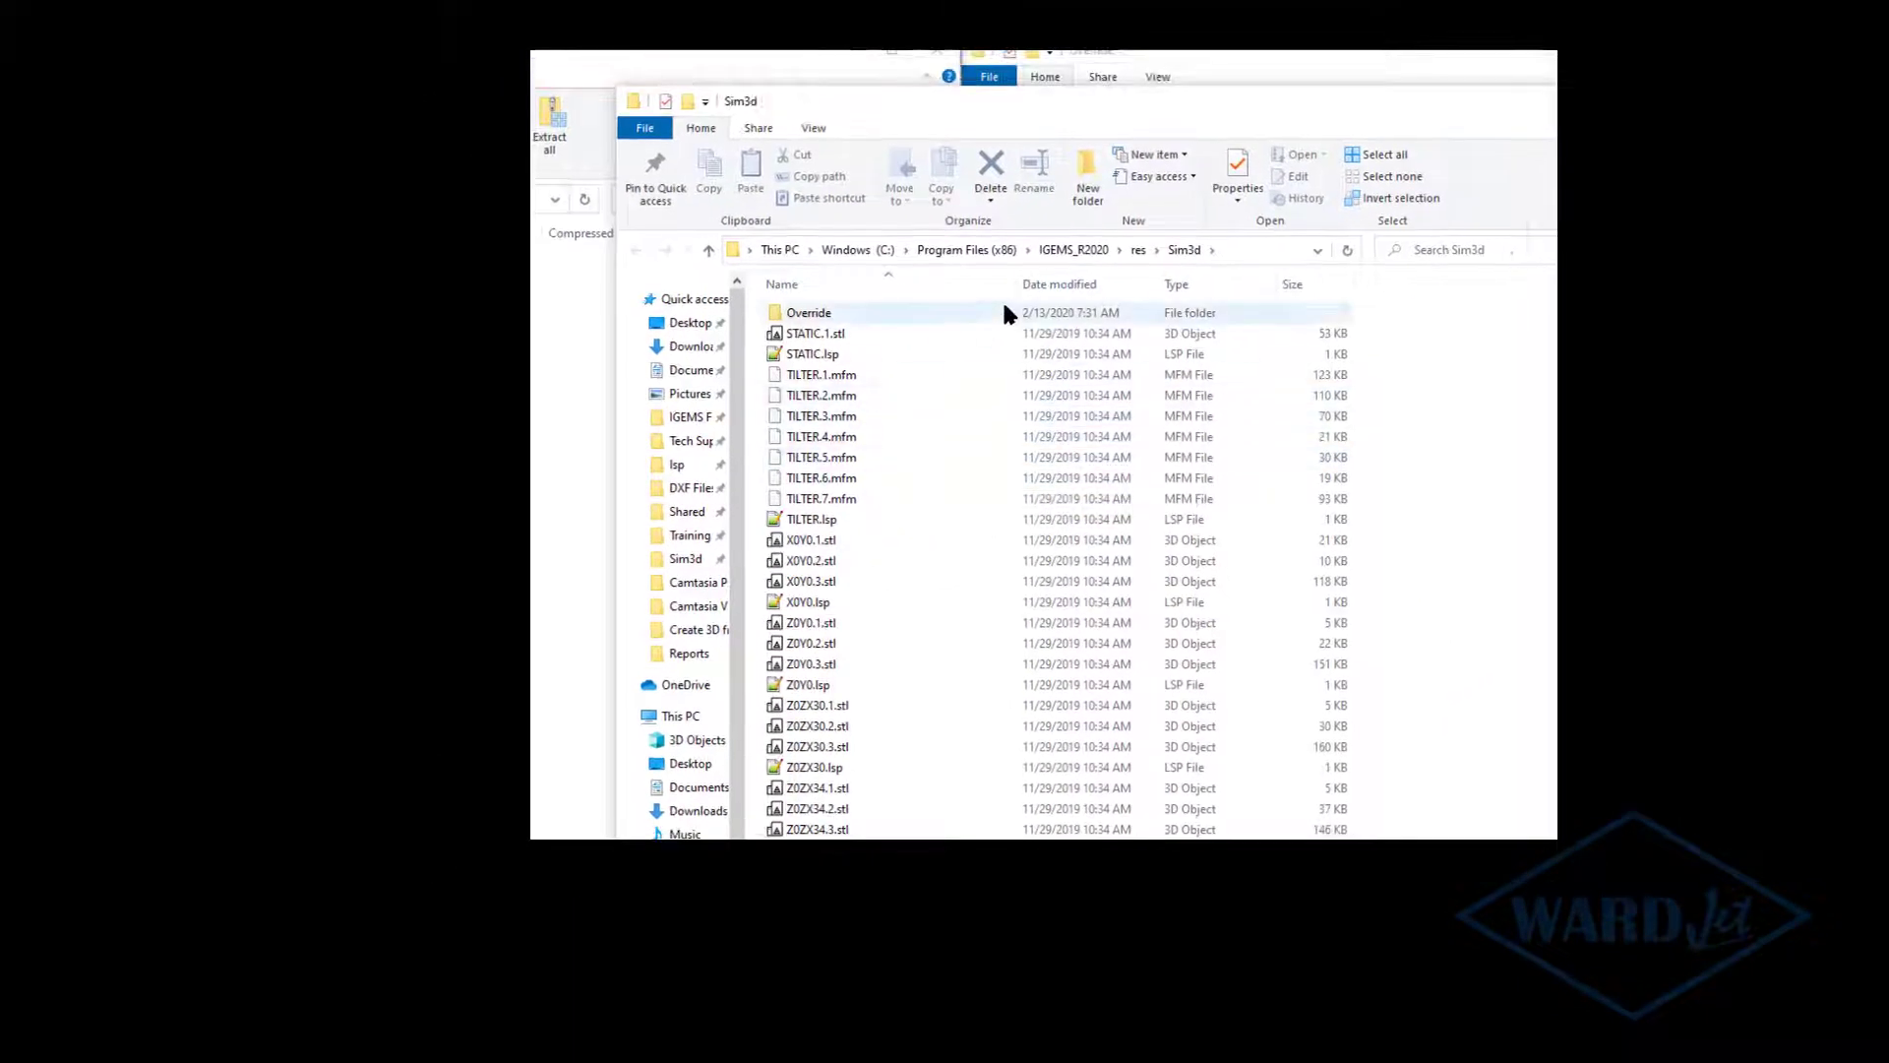
Minimize the extra Sim3d window, check the extracted files in Sim3d's Override folder, and minimize the Override.zip window
drag(1291, 116, 1061, 148)
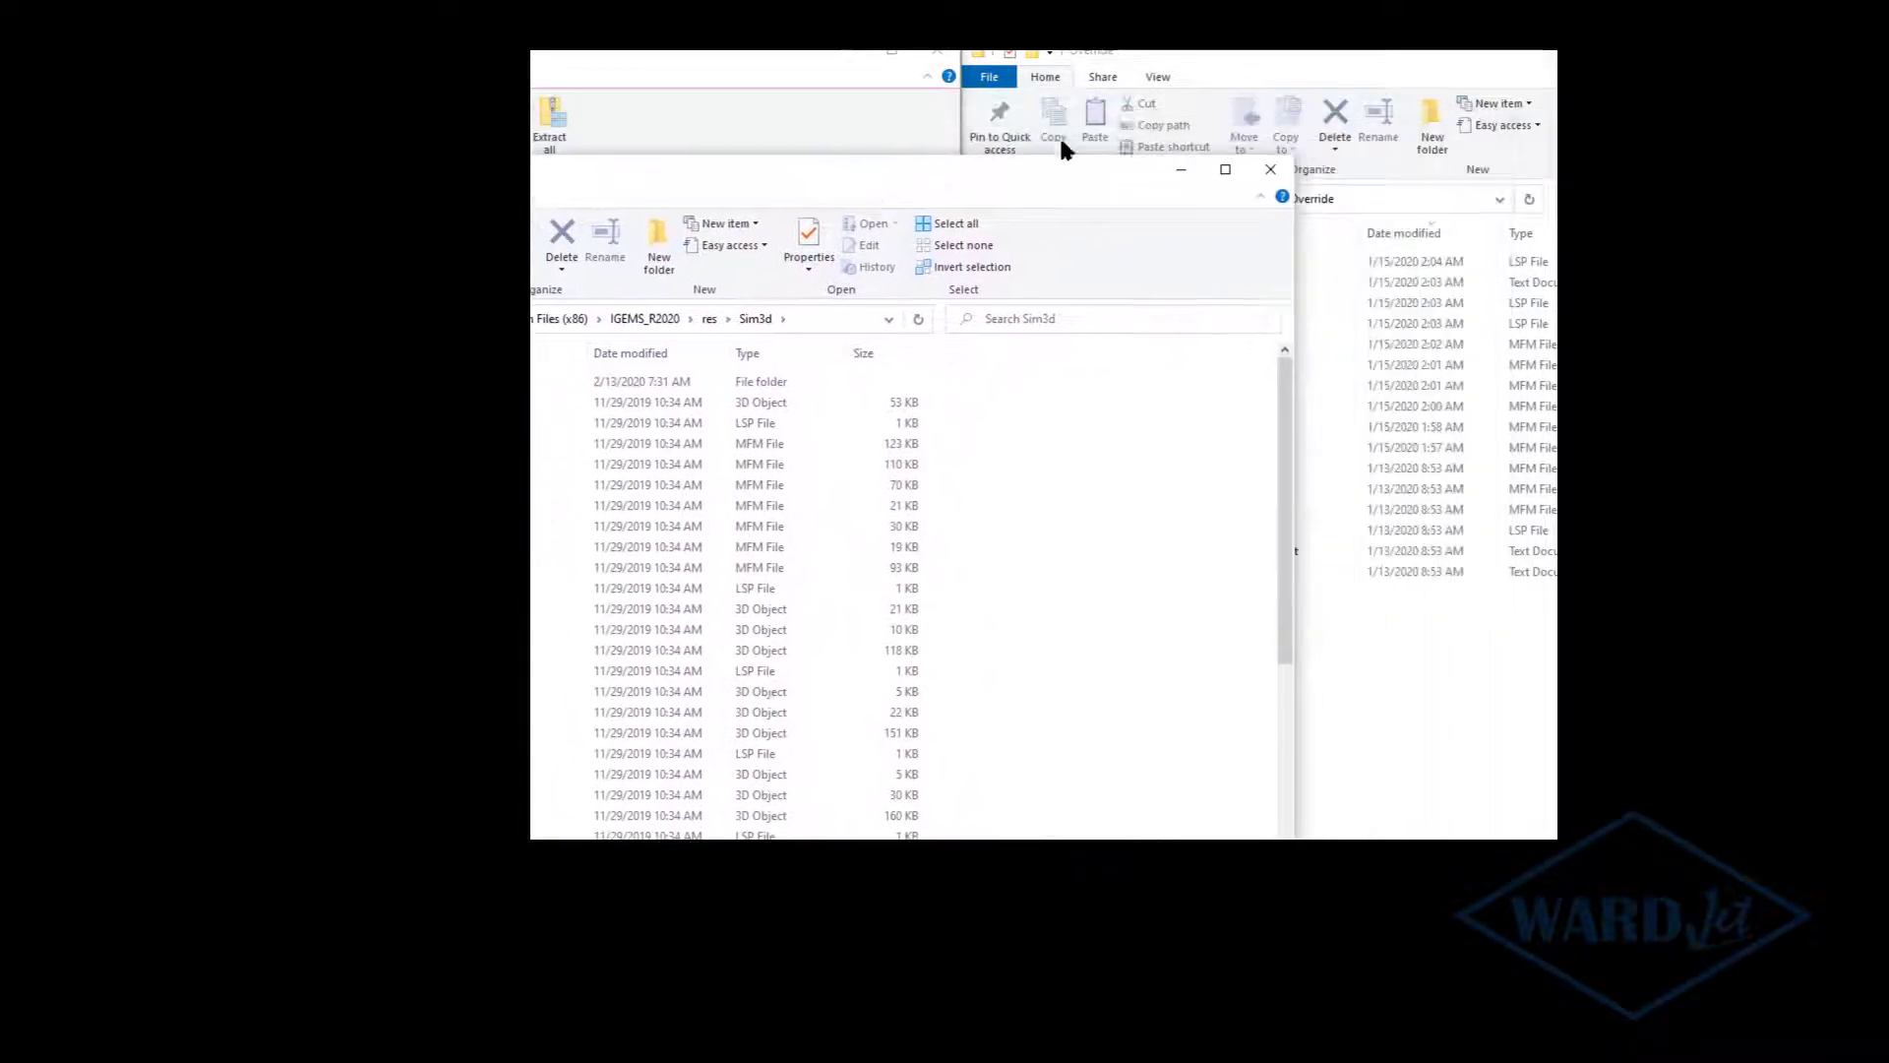
click(1178, 177)
click(1248, 197)
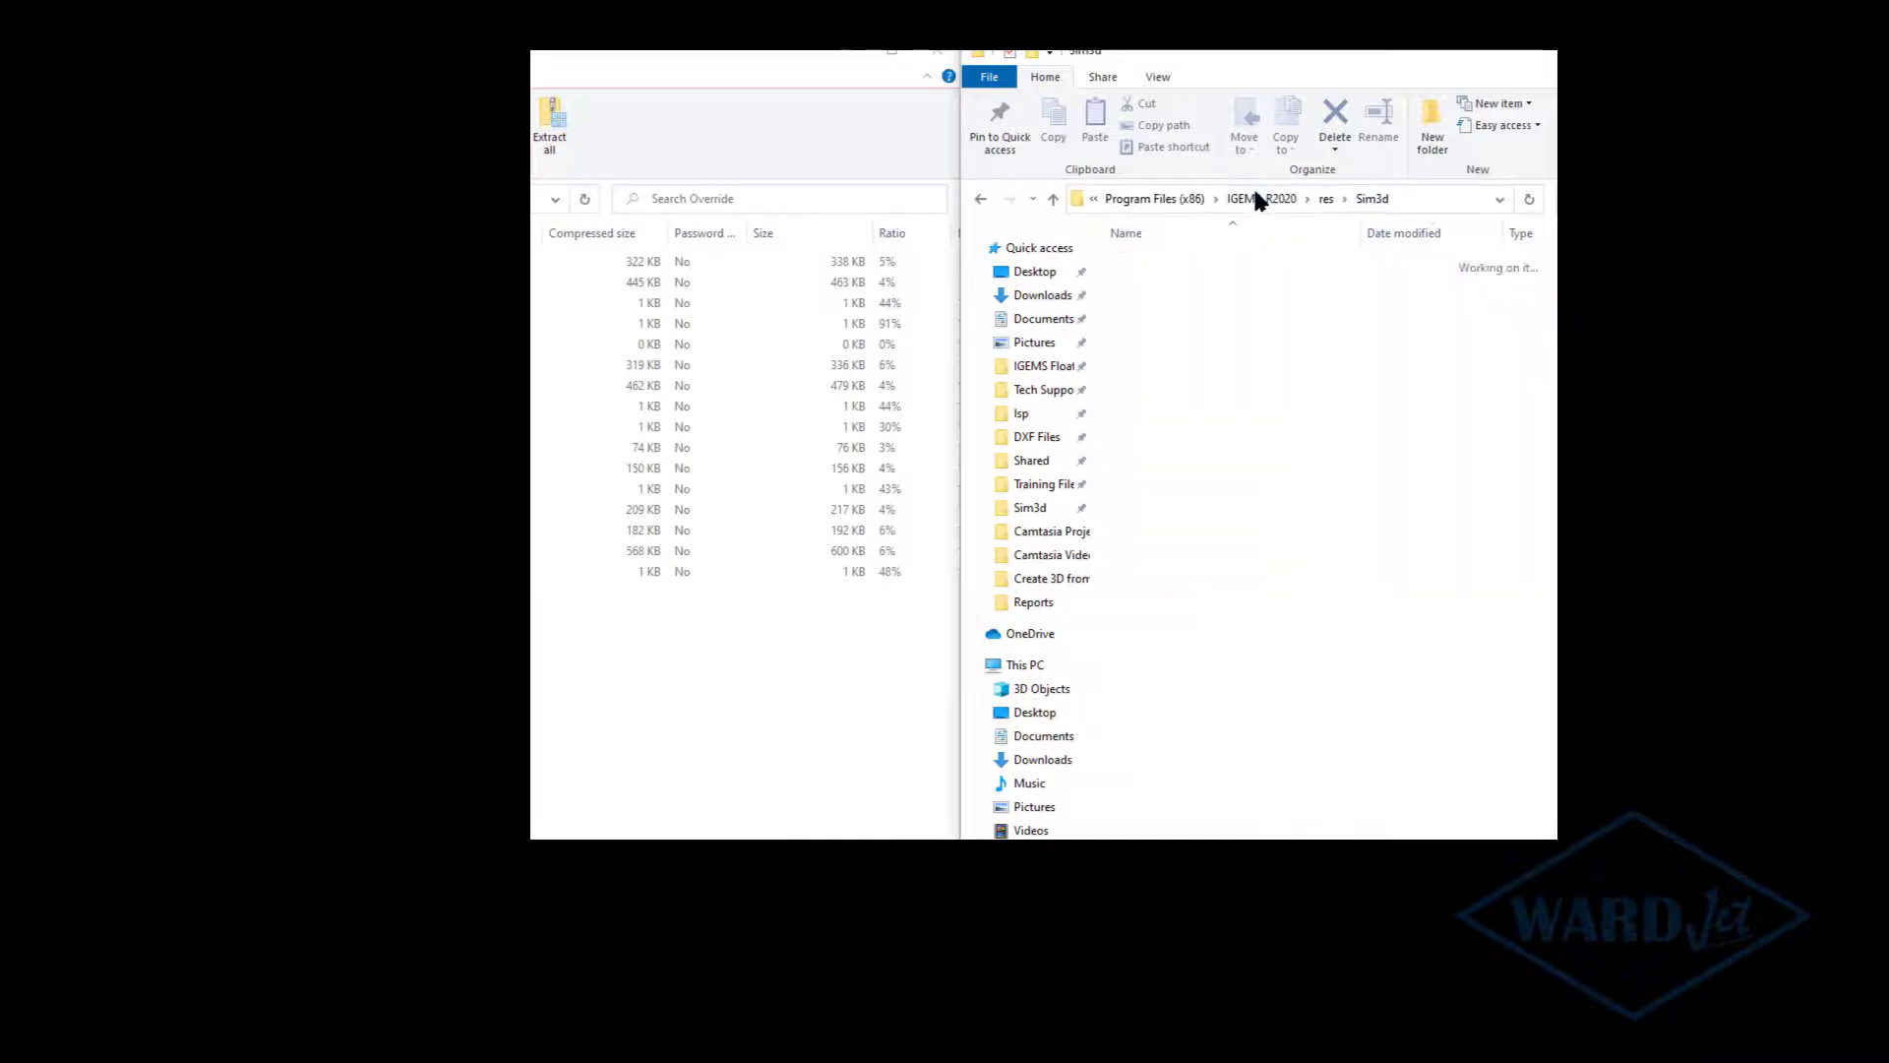
click(1163, 271)
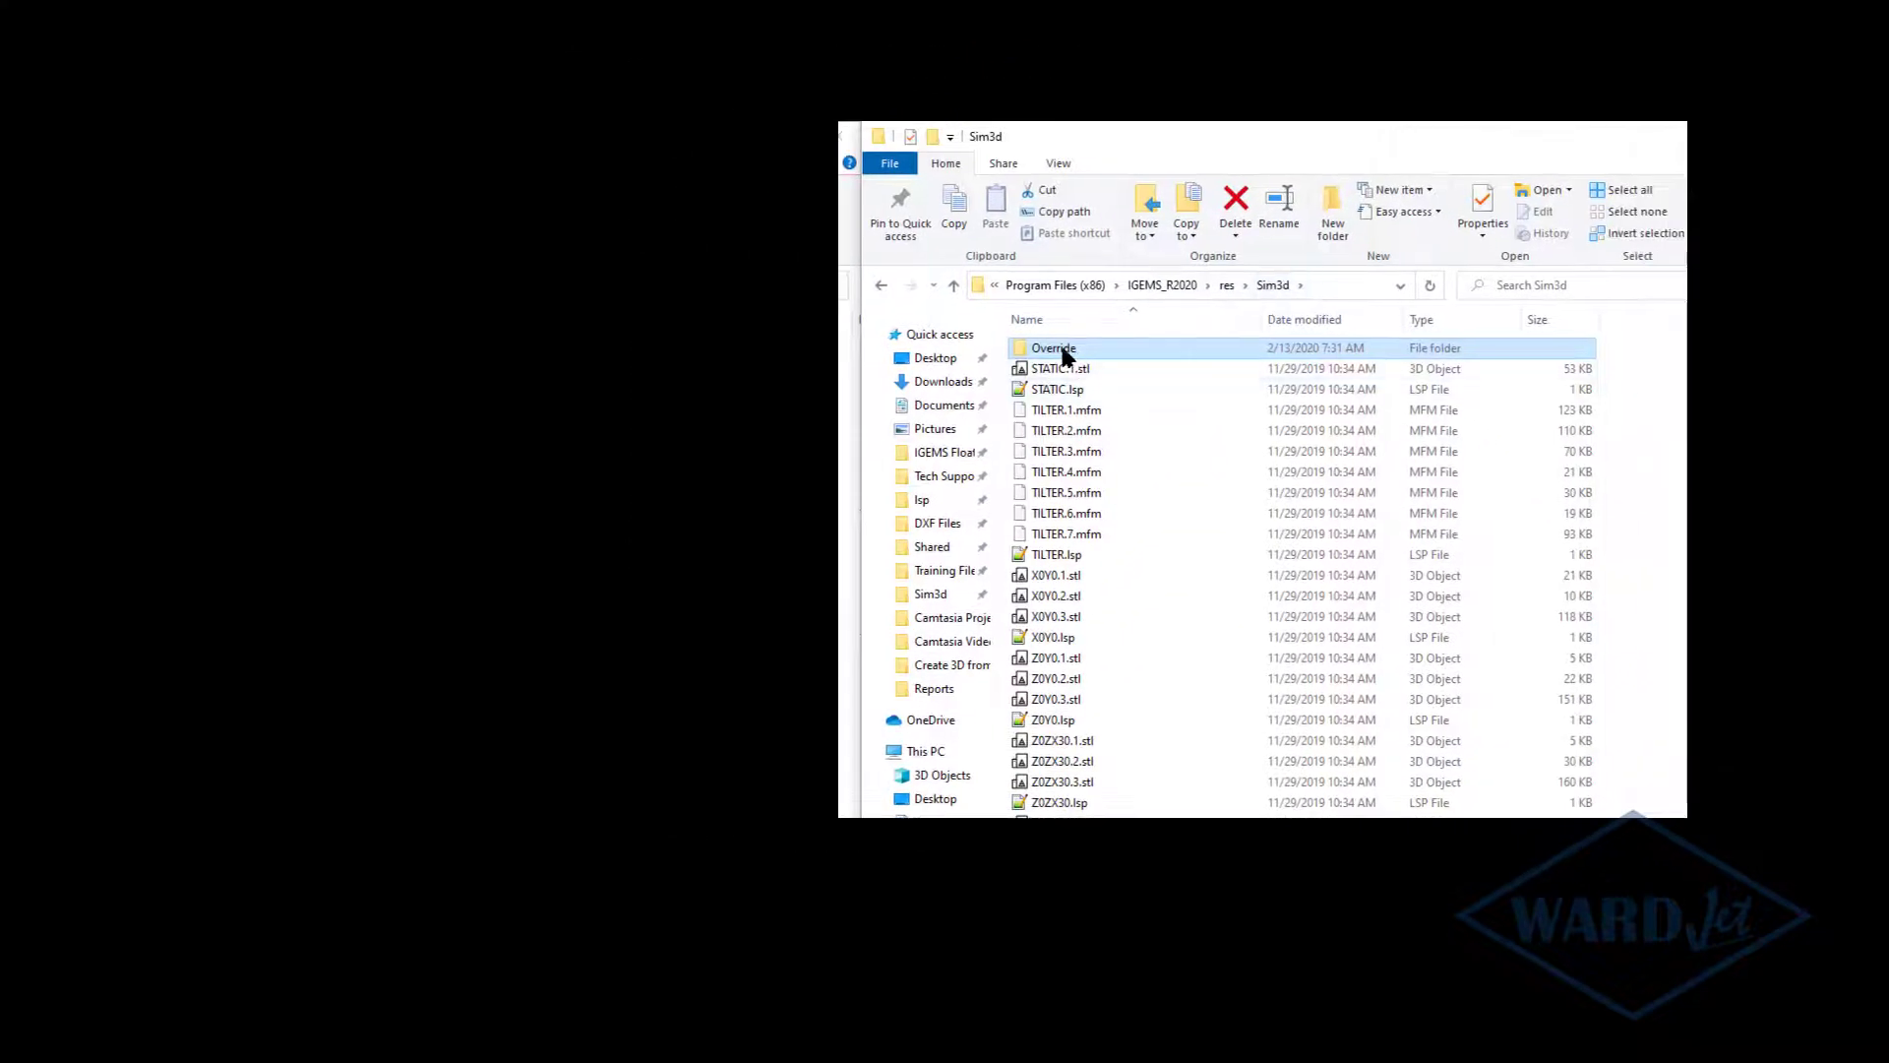
double_click(1054, 350)
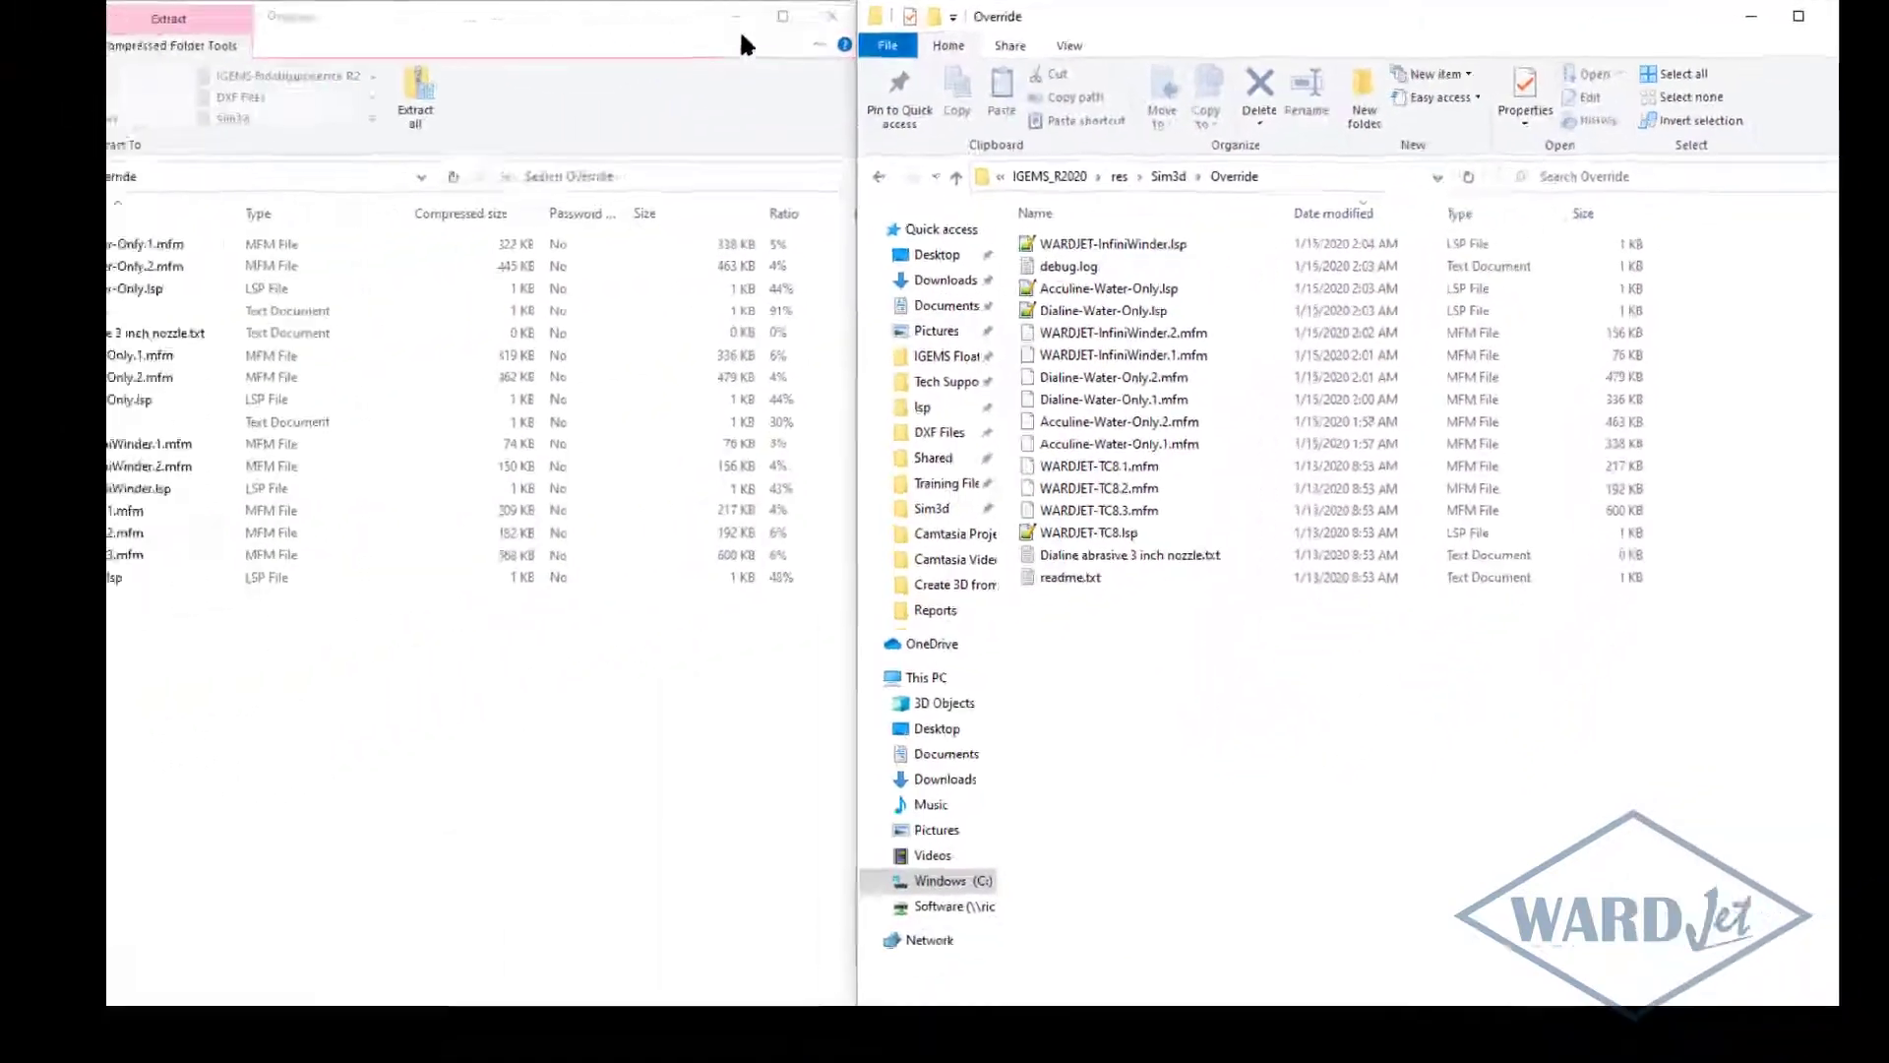
click(740, 27)
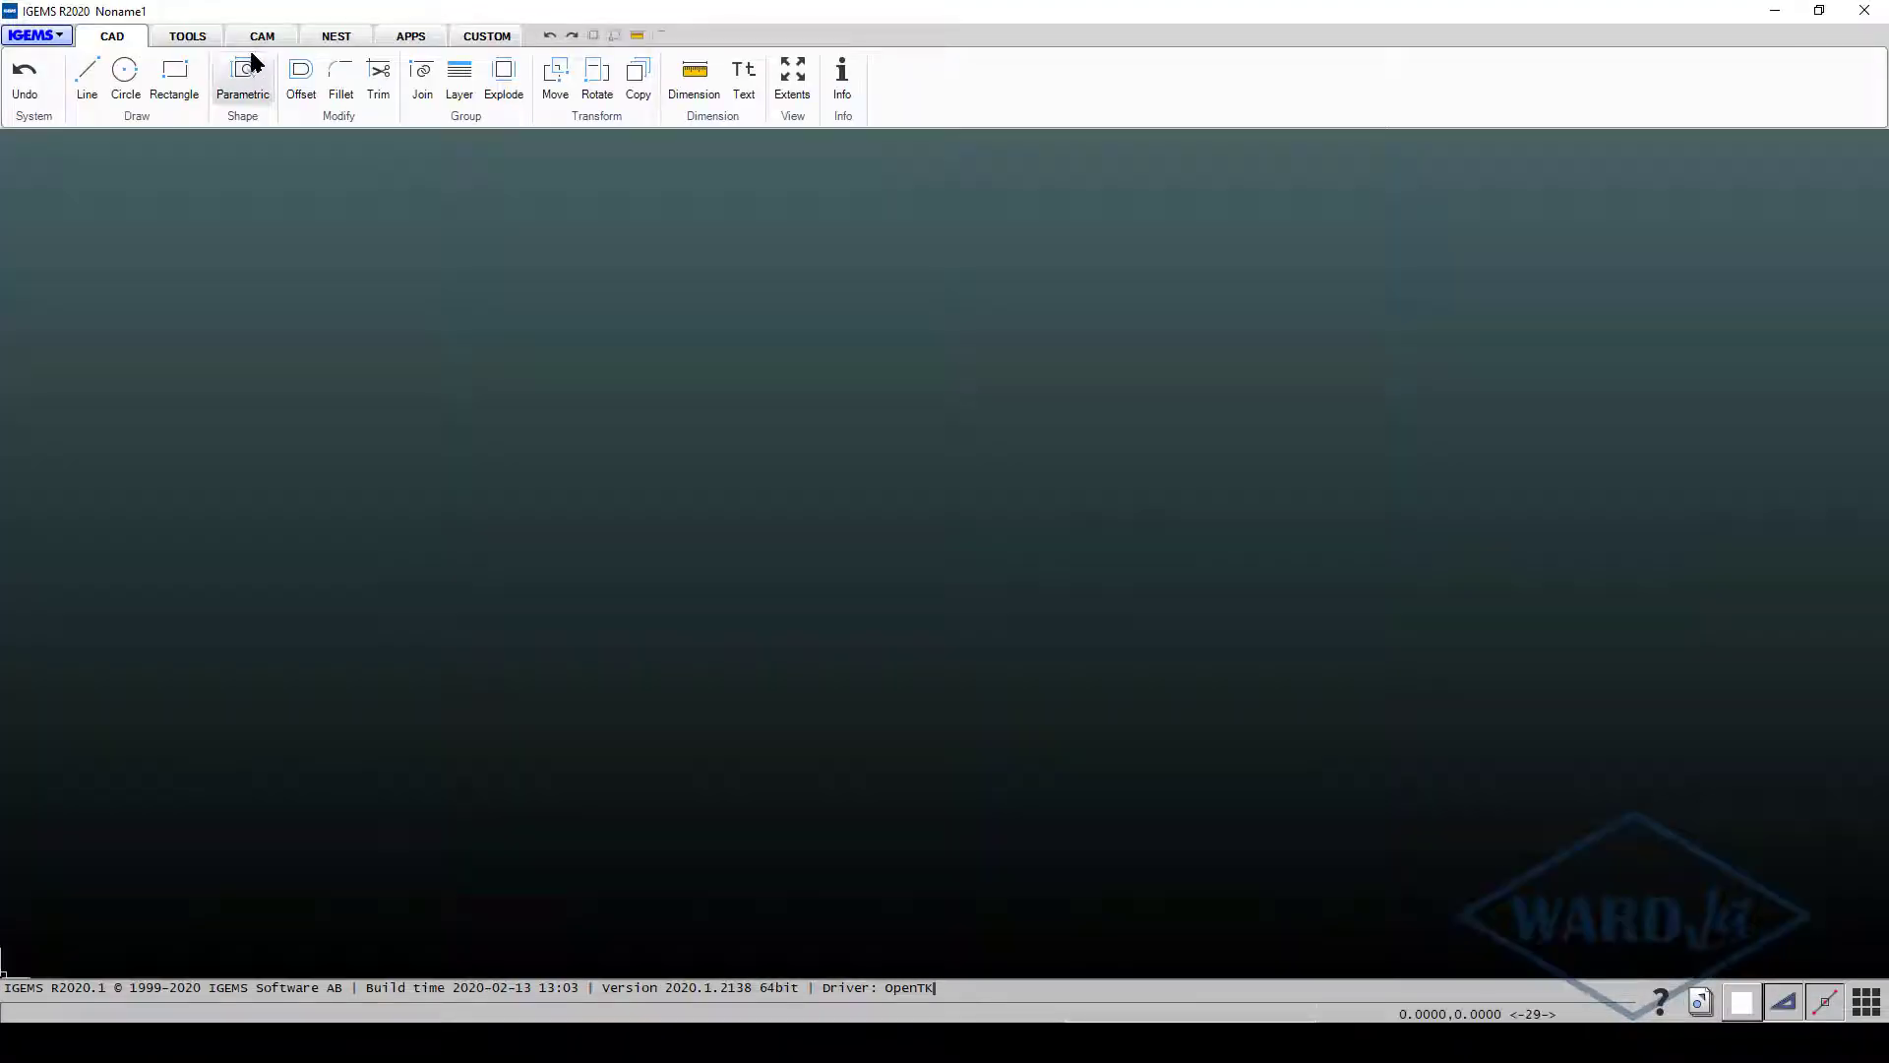
Switch to the CAM tools and open the recent drawing 5x.dig
click(261, 36)
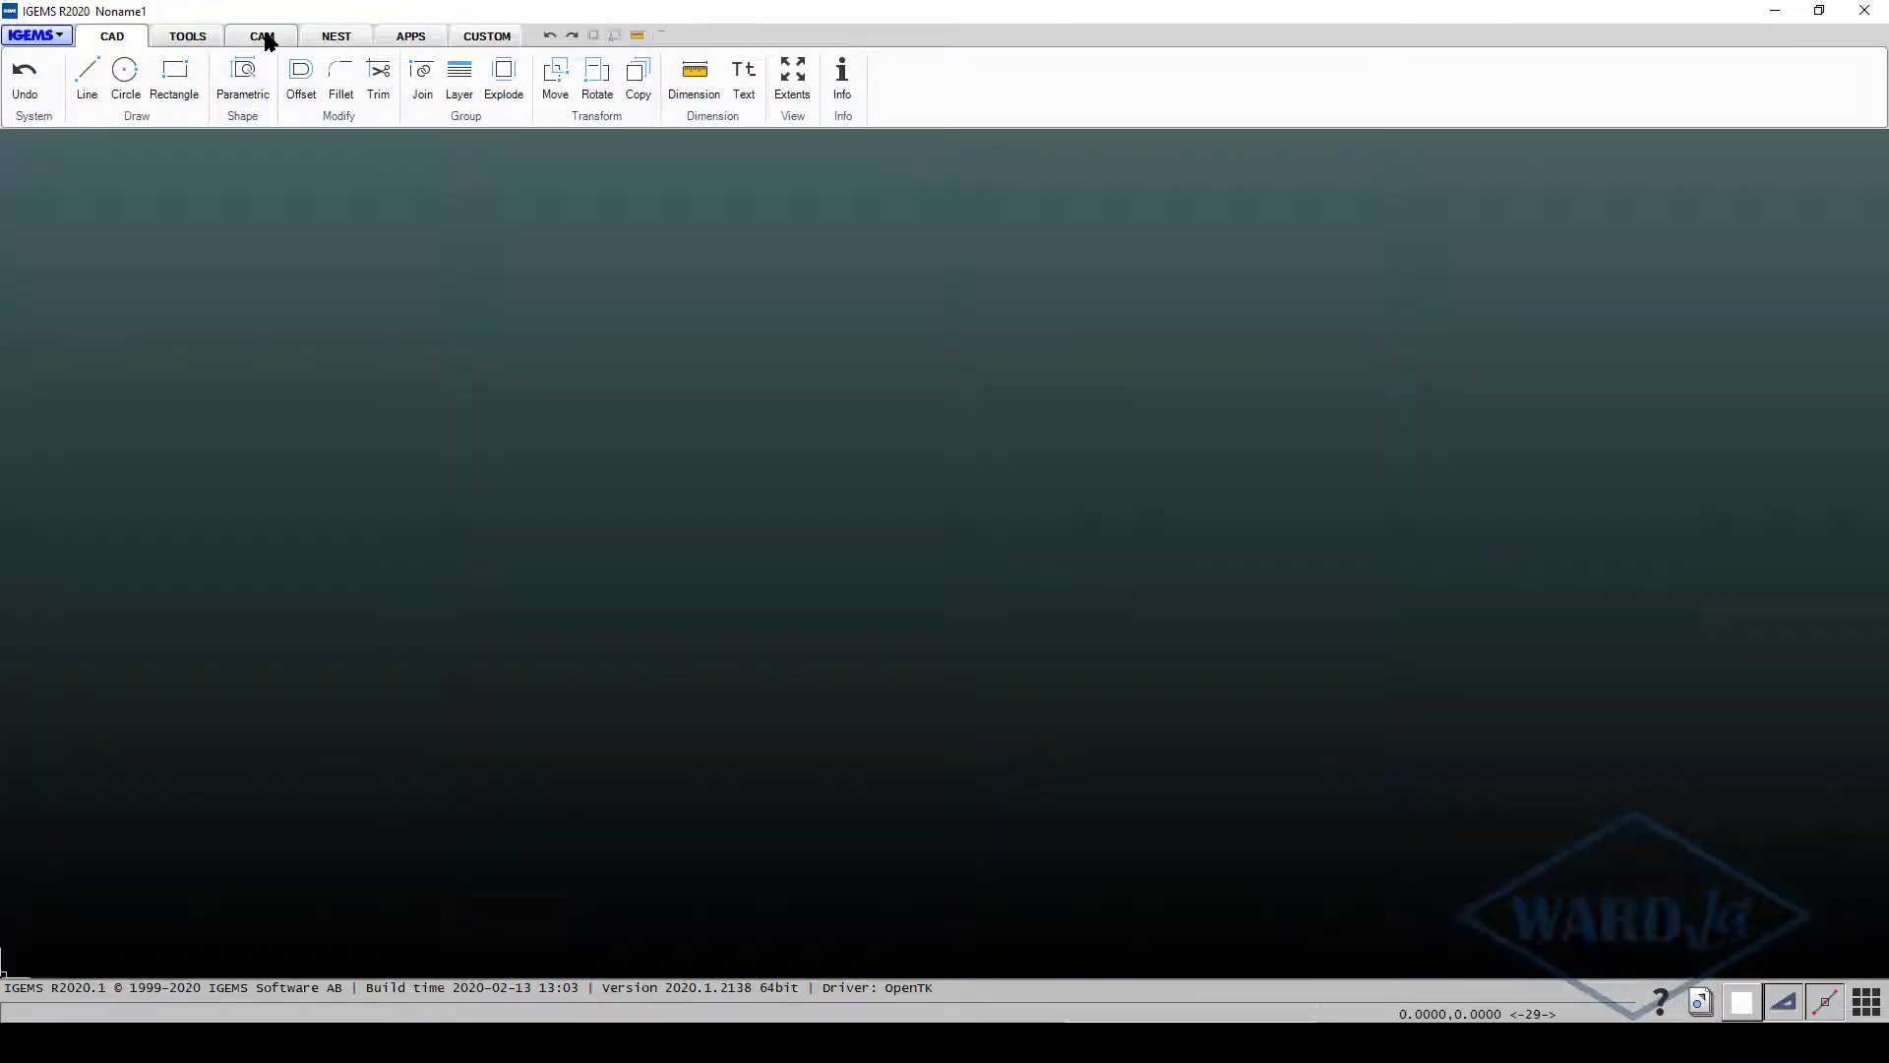
click(33, 36)
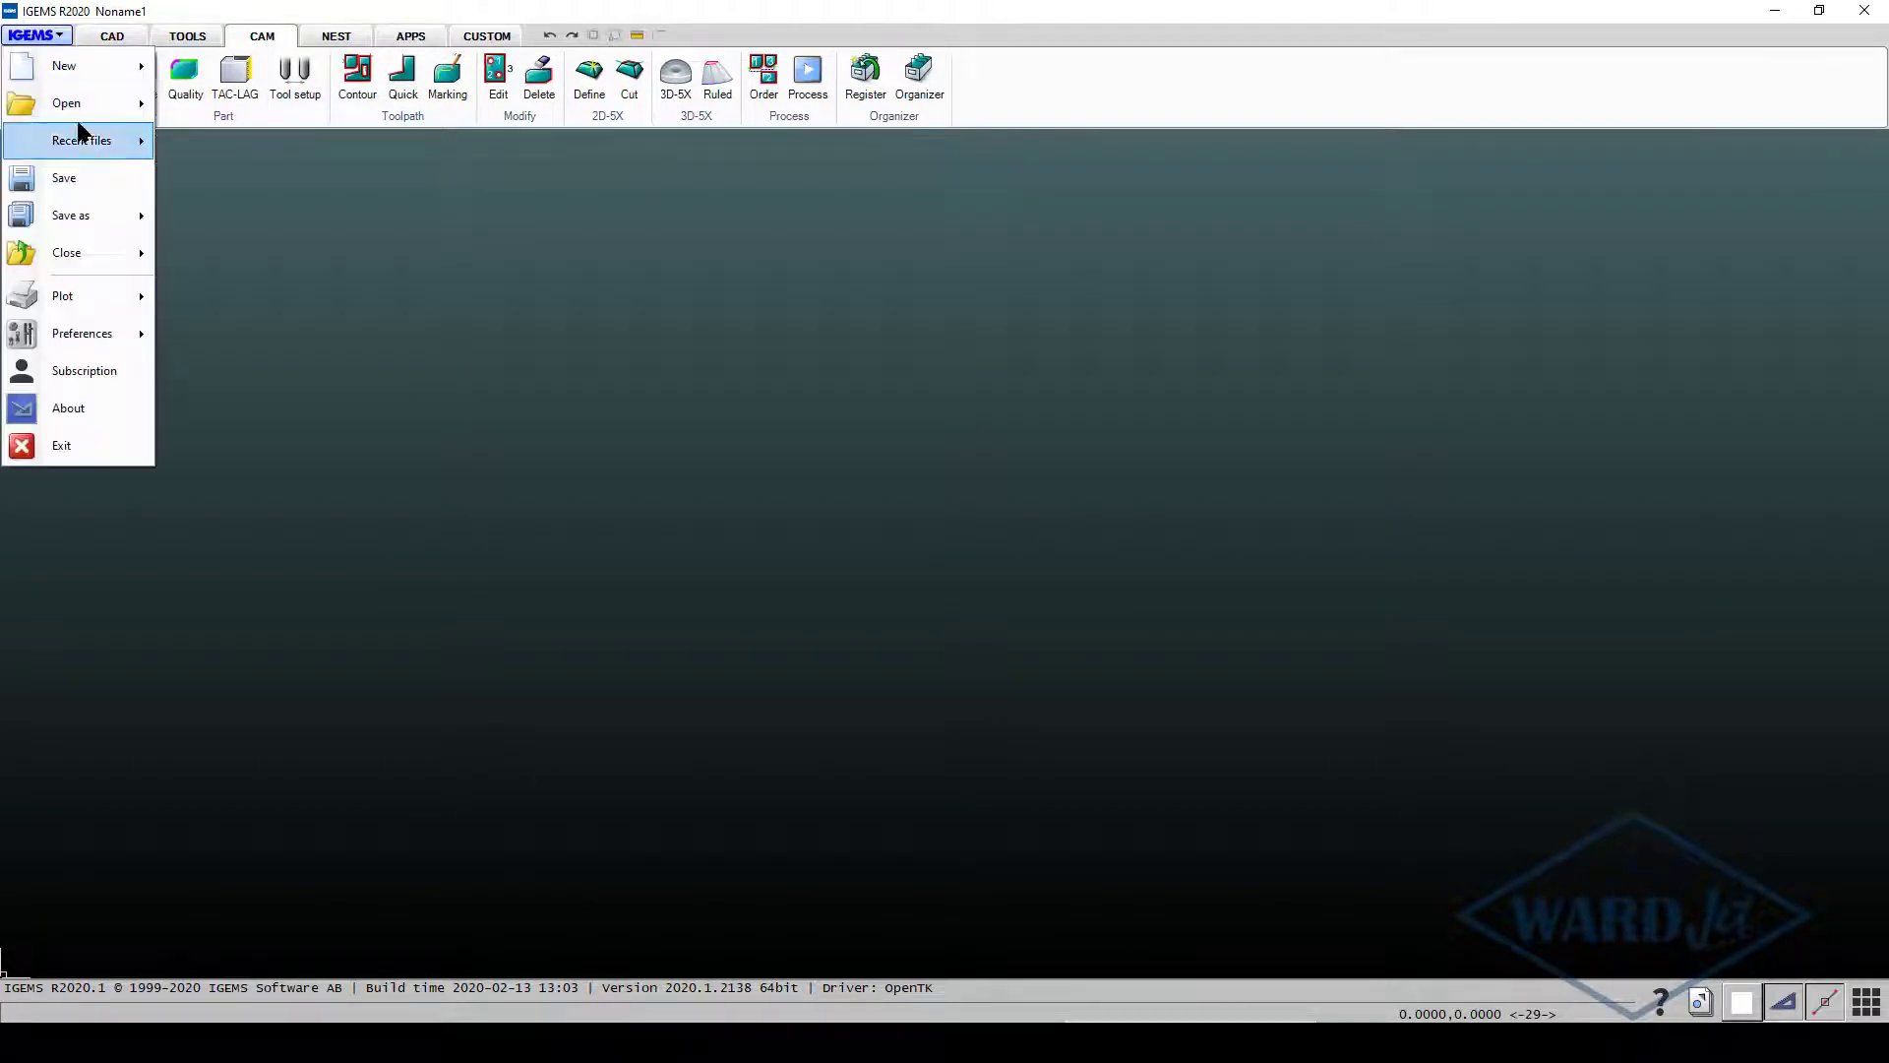
mouse_move(94, 138)
click(194, 135)
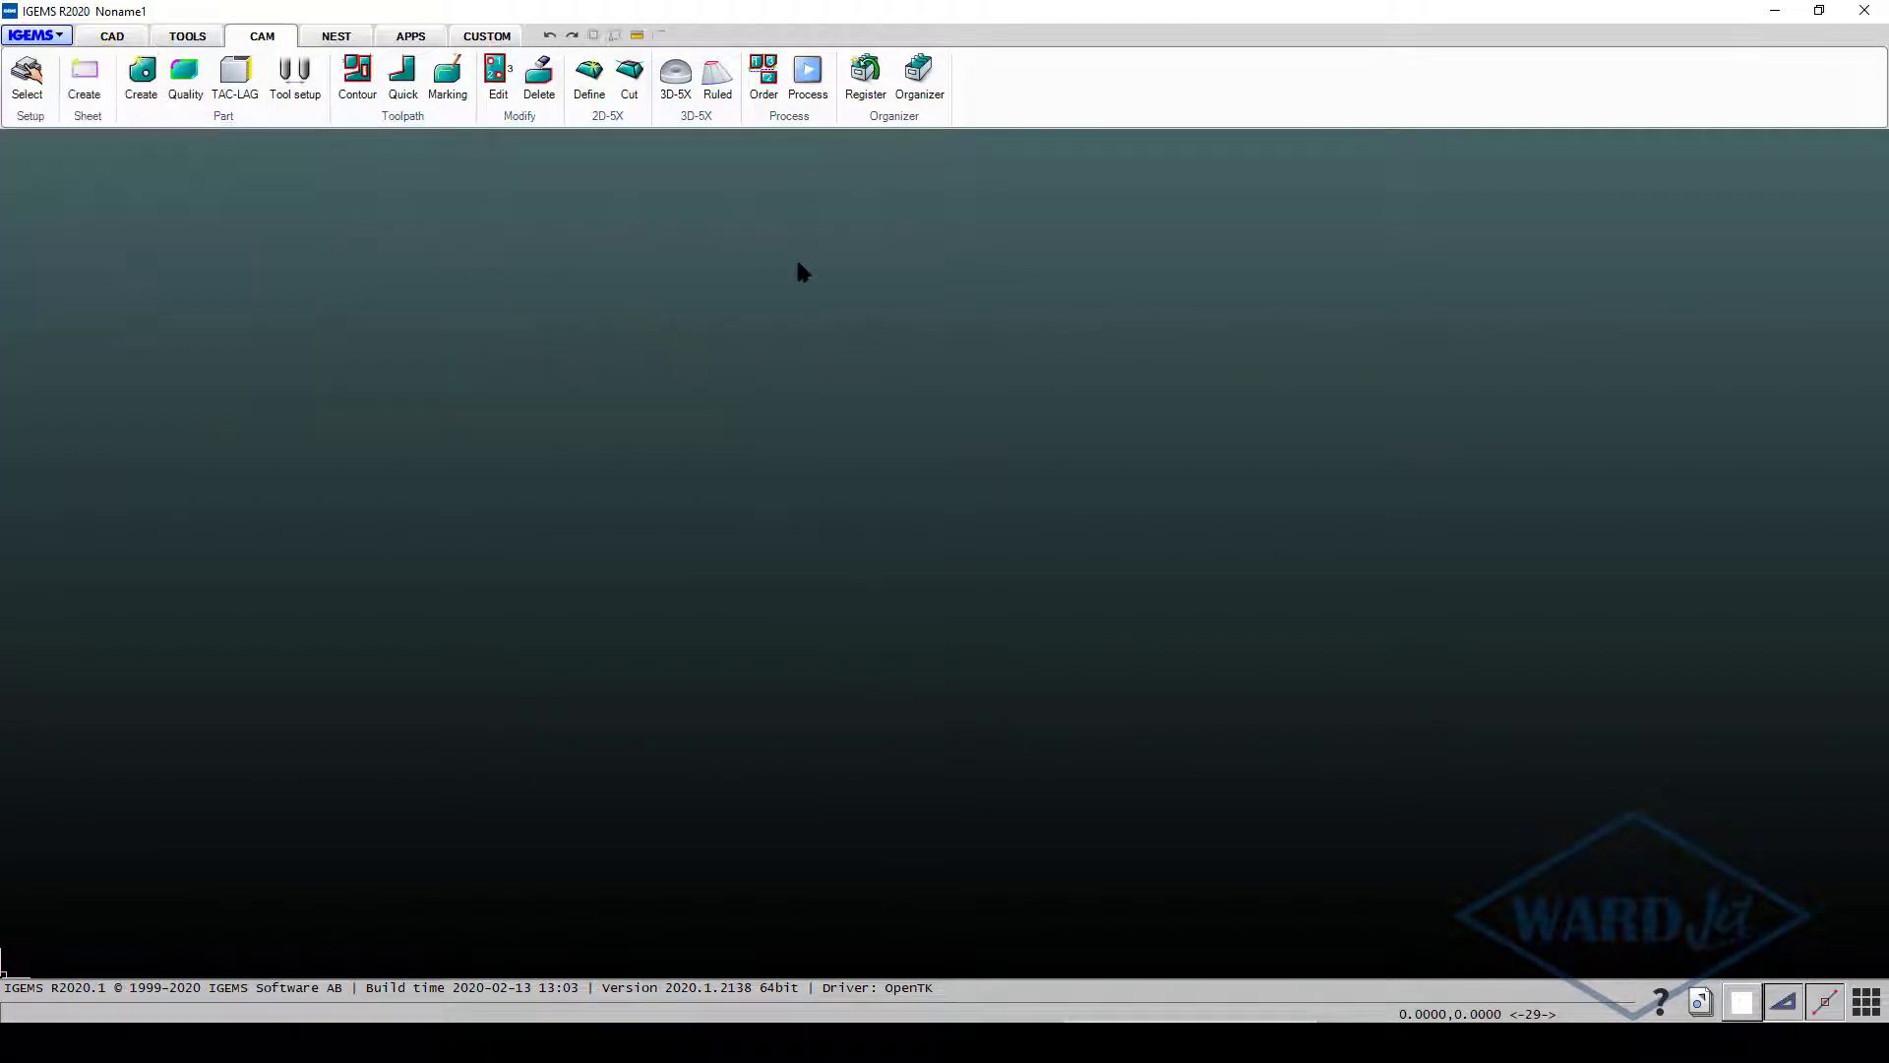
Process the part in 3D with the AWJ WARDJET 5X machine, view the head model, and close the simulator and Process dialog
click(808, 77)
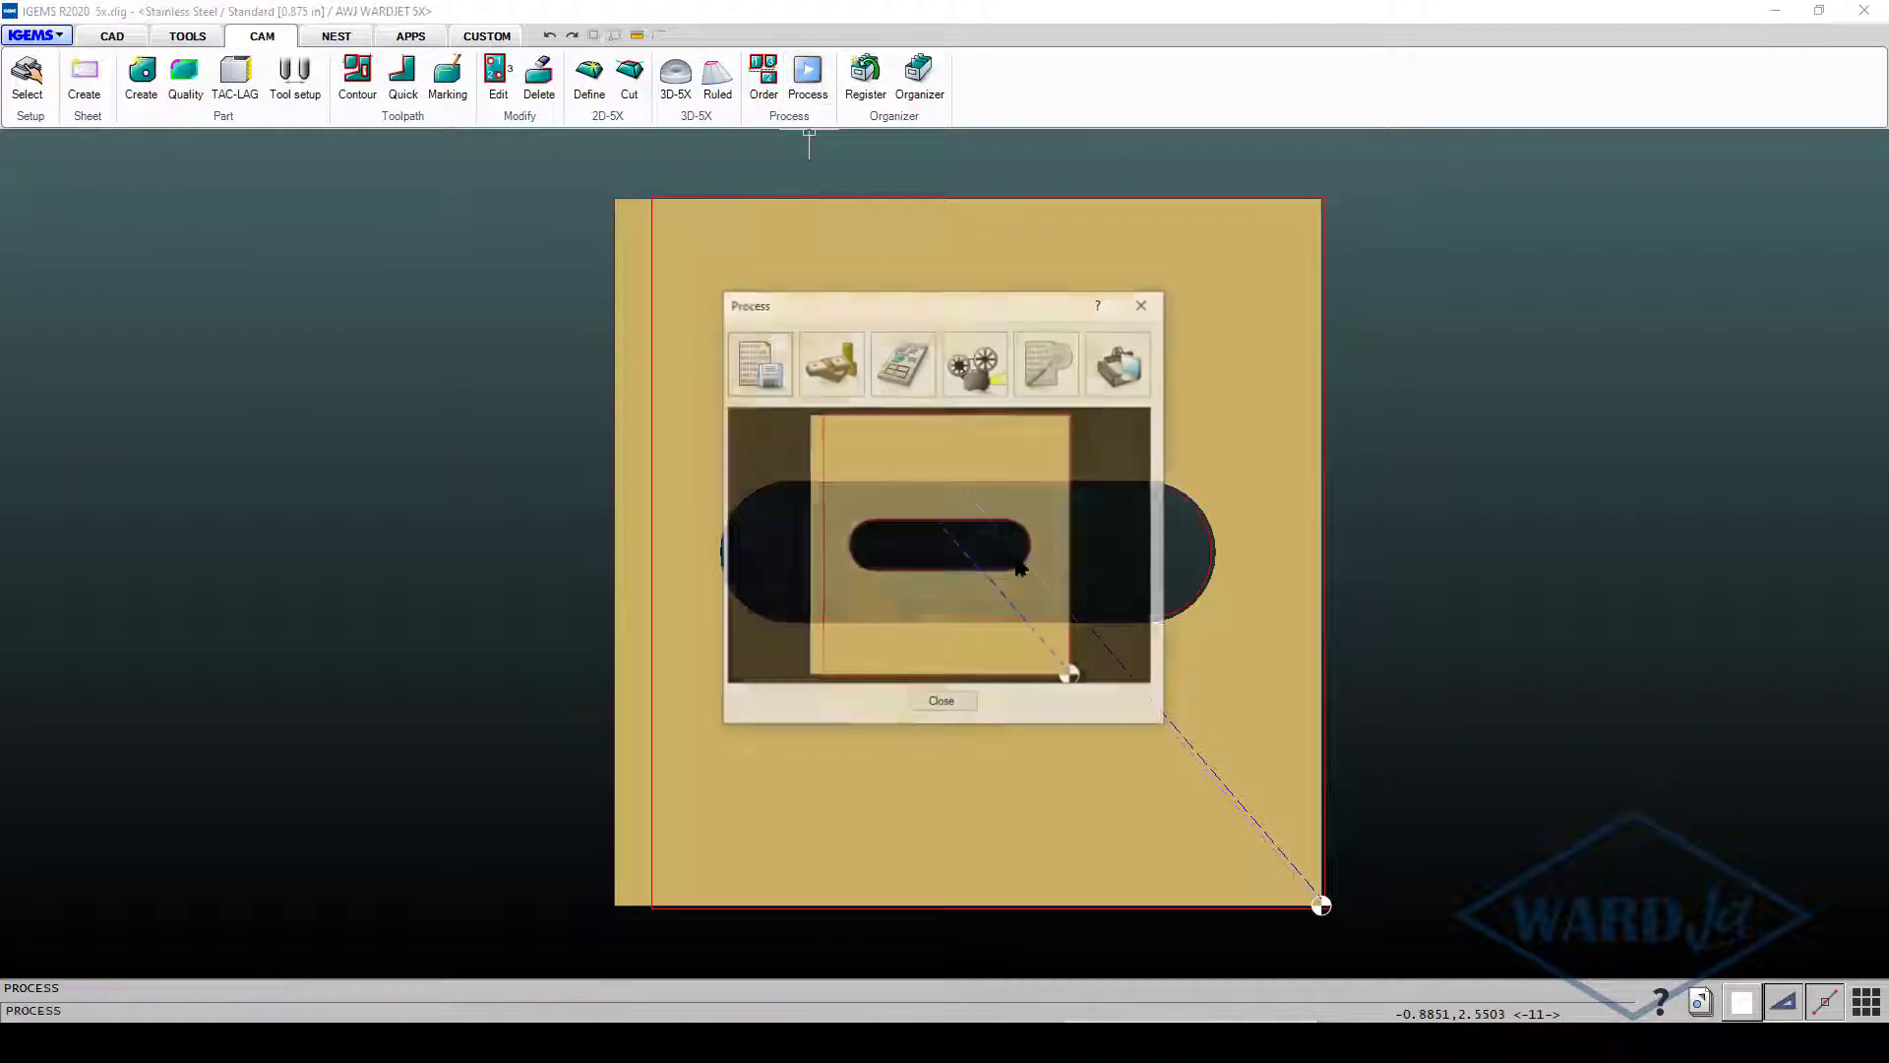
click(999, 385)
click(1014, 409)
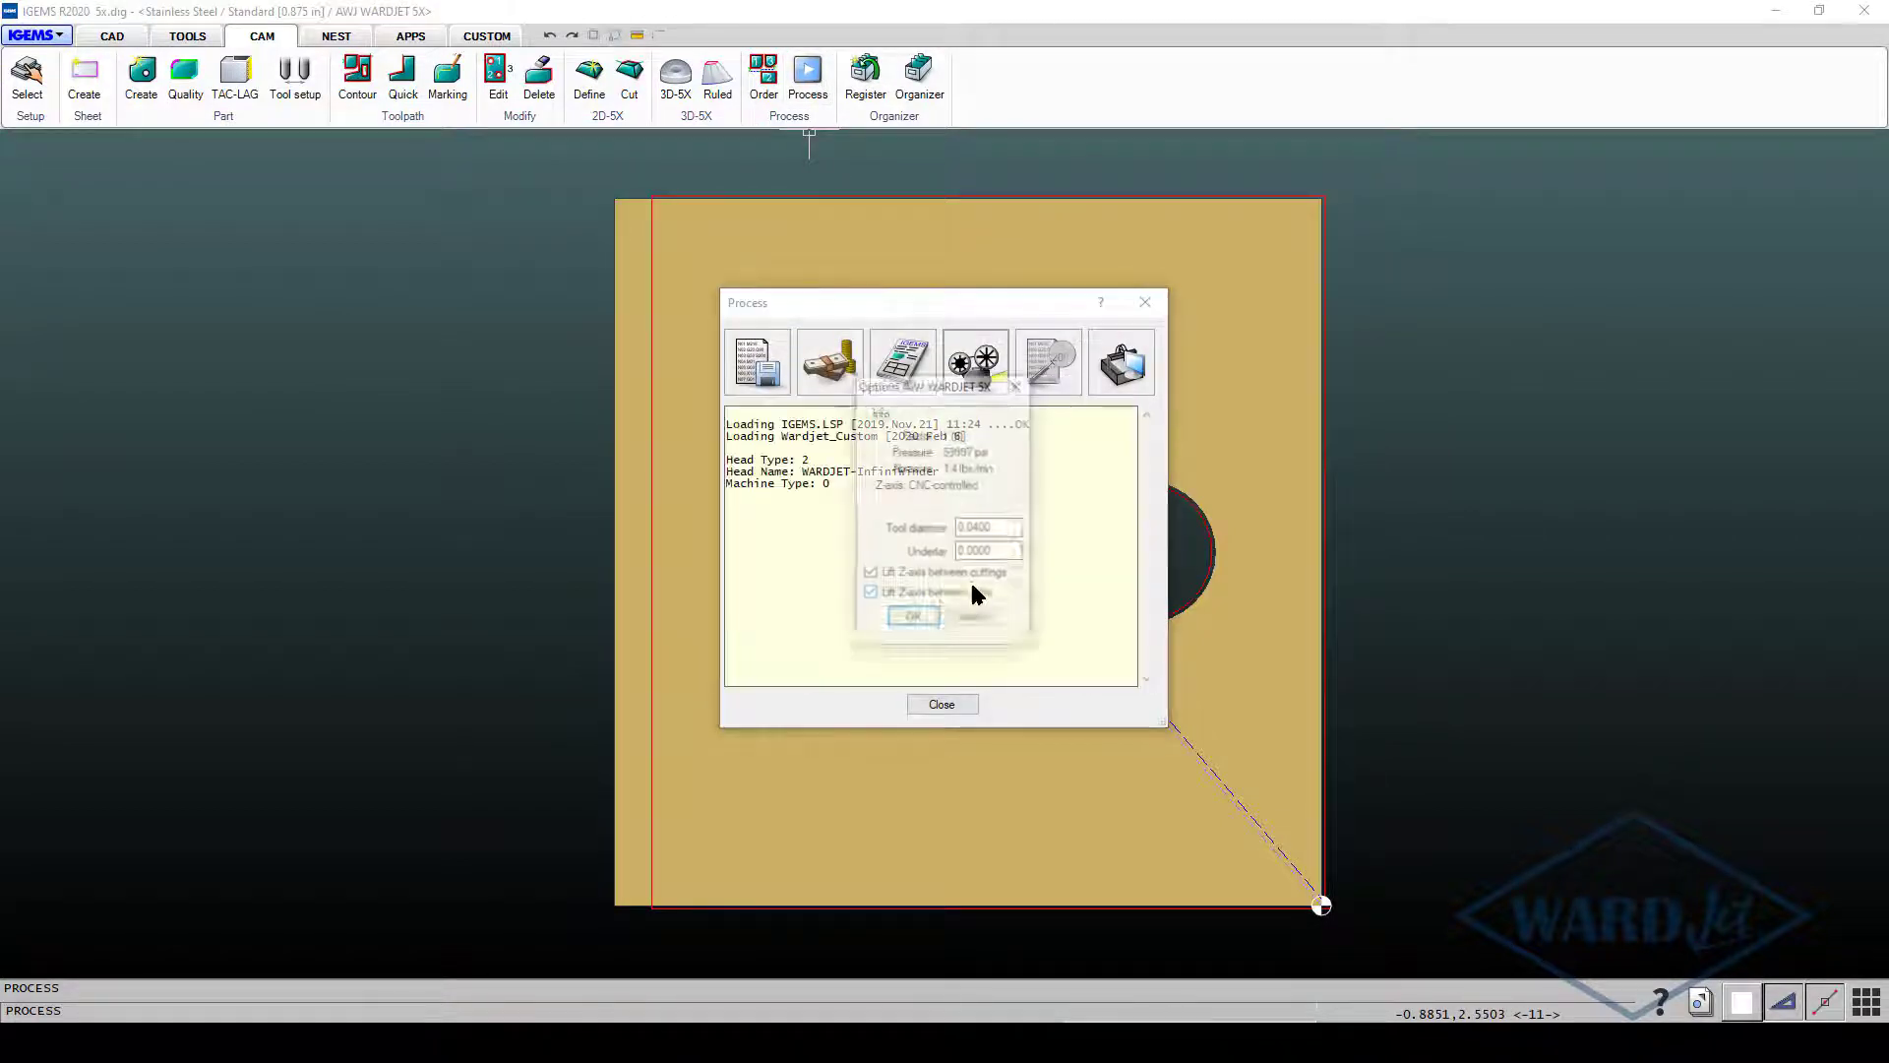
click(915, 617)
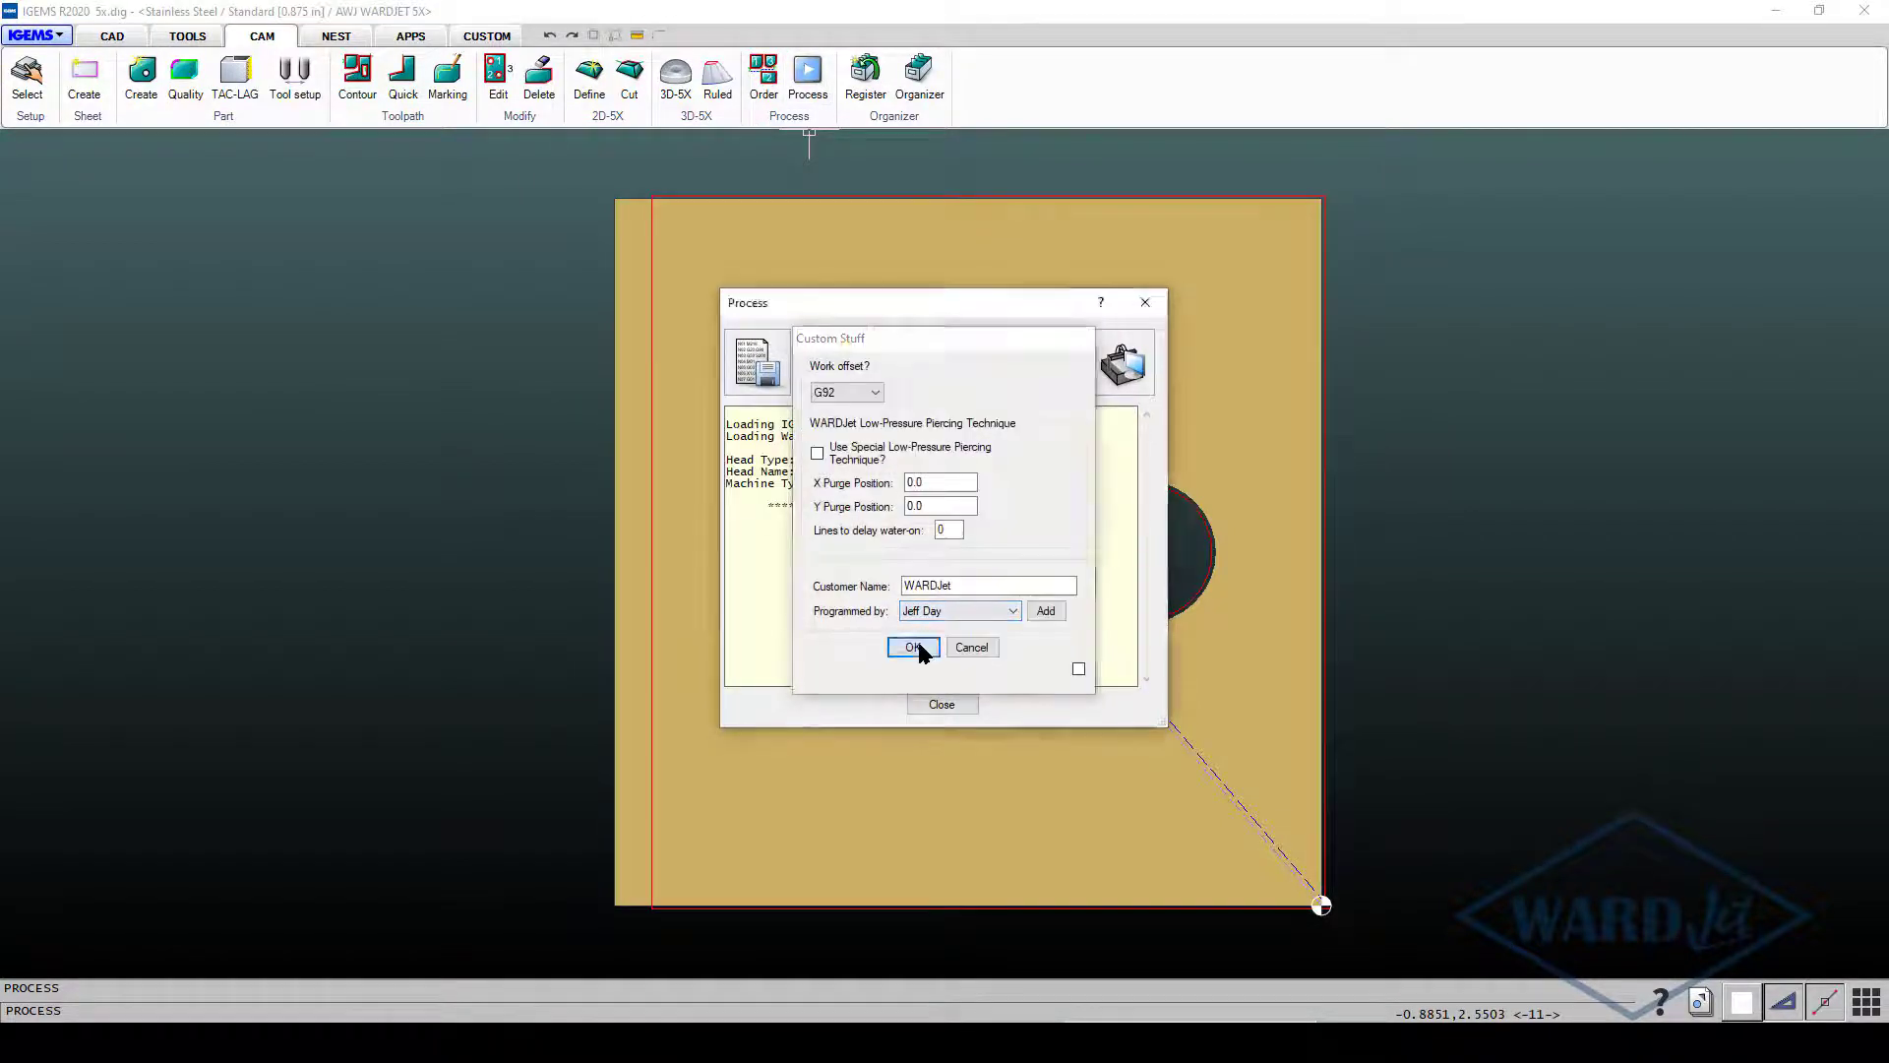
click(915, 647)
click(962, 618)
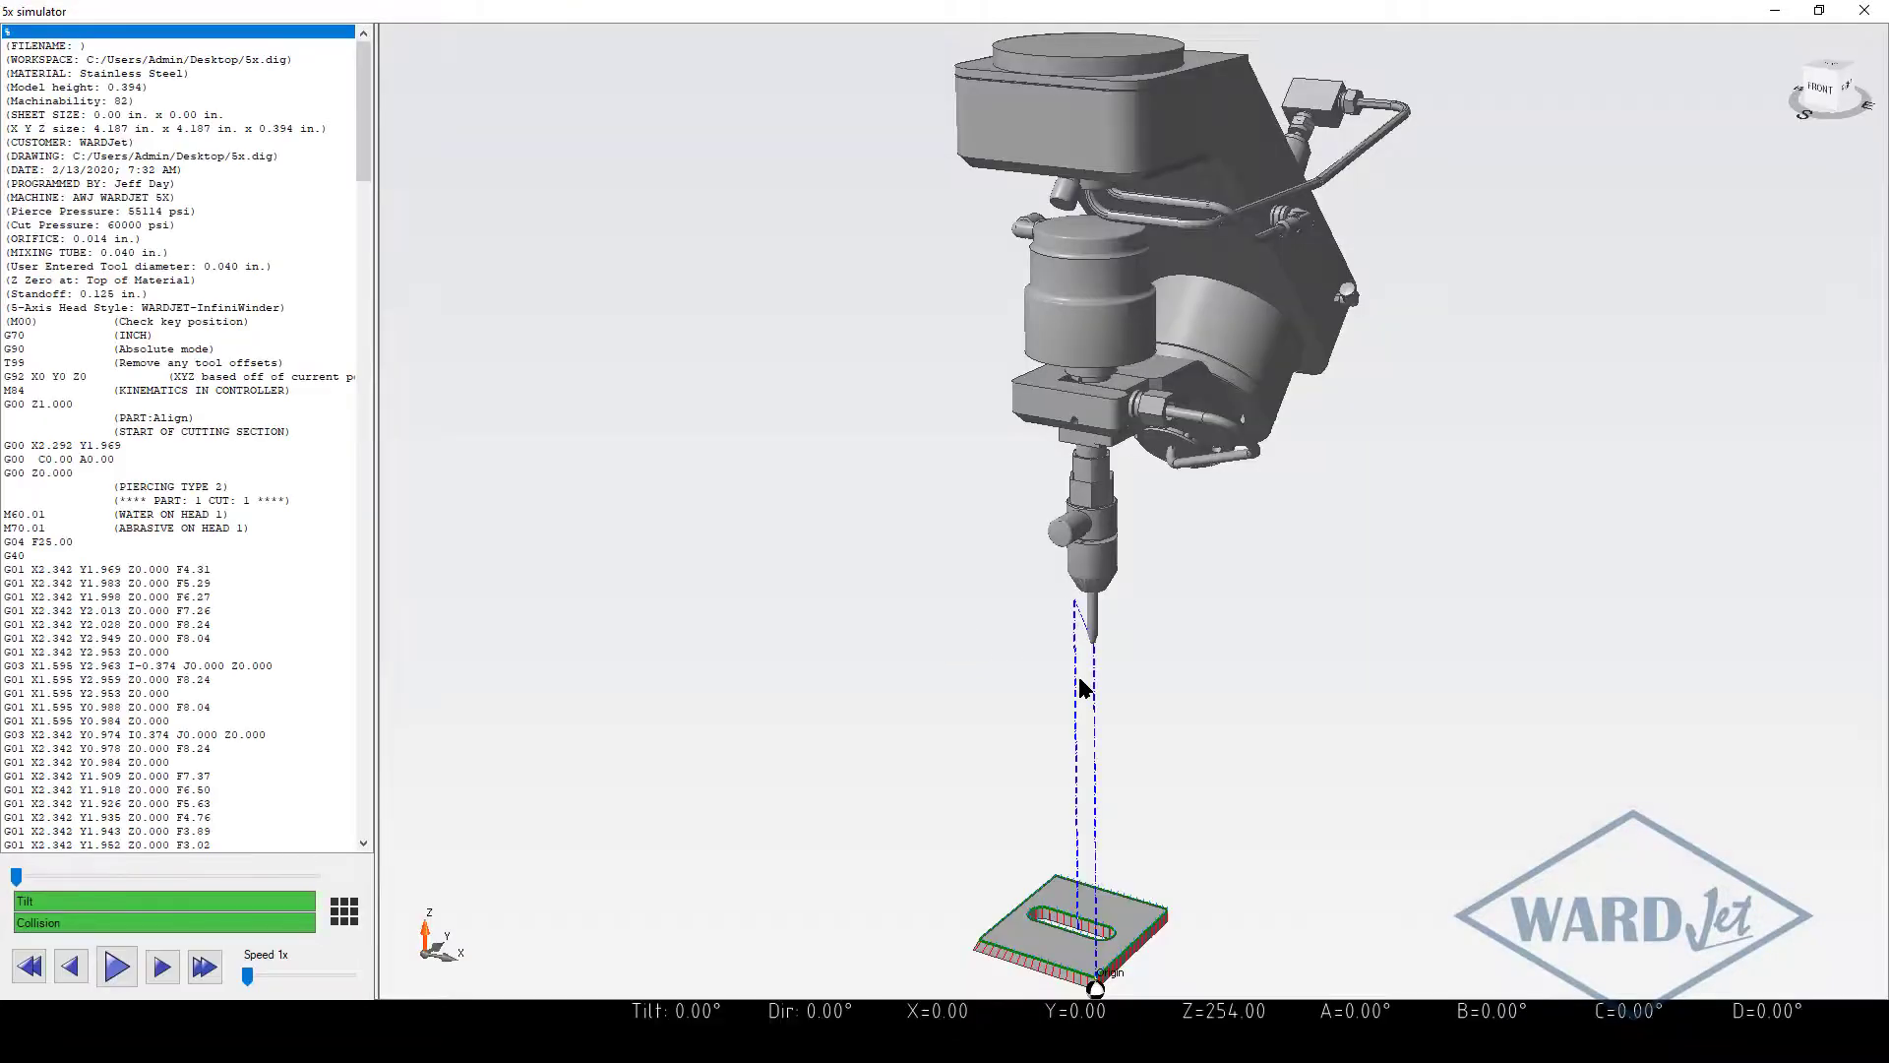
drag(360, 152, 358, 153)
click(1868, 12)
click(943, 700)
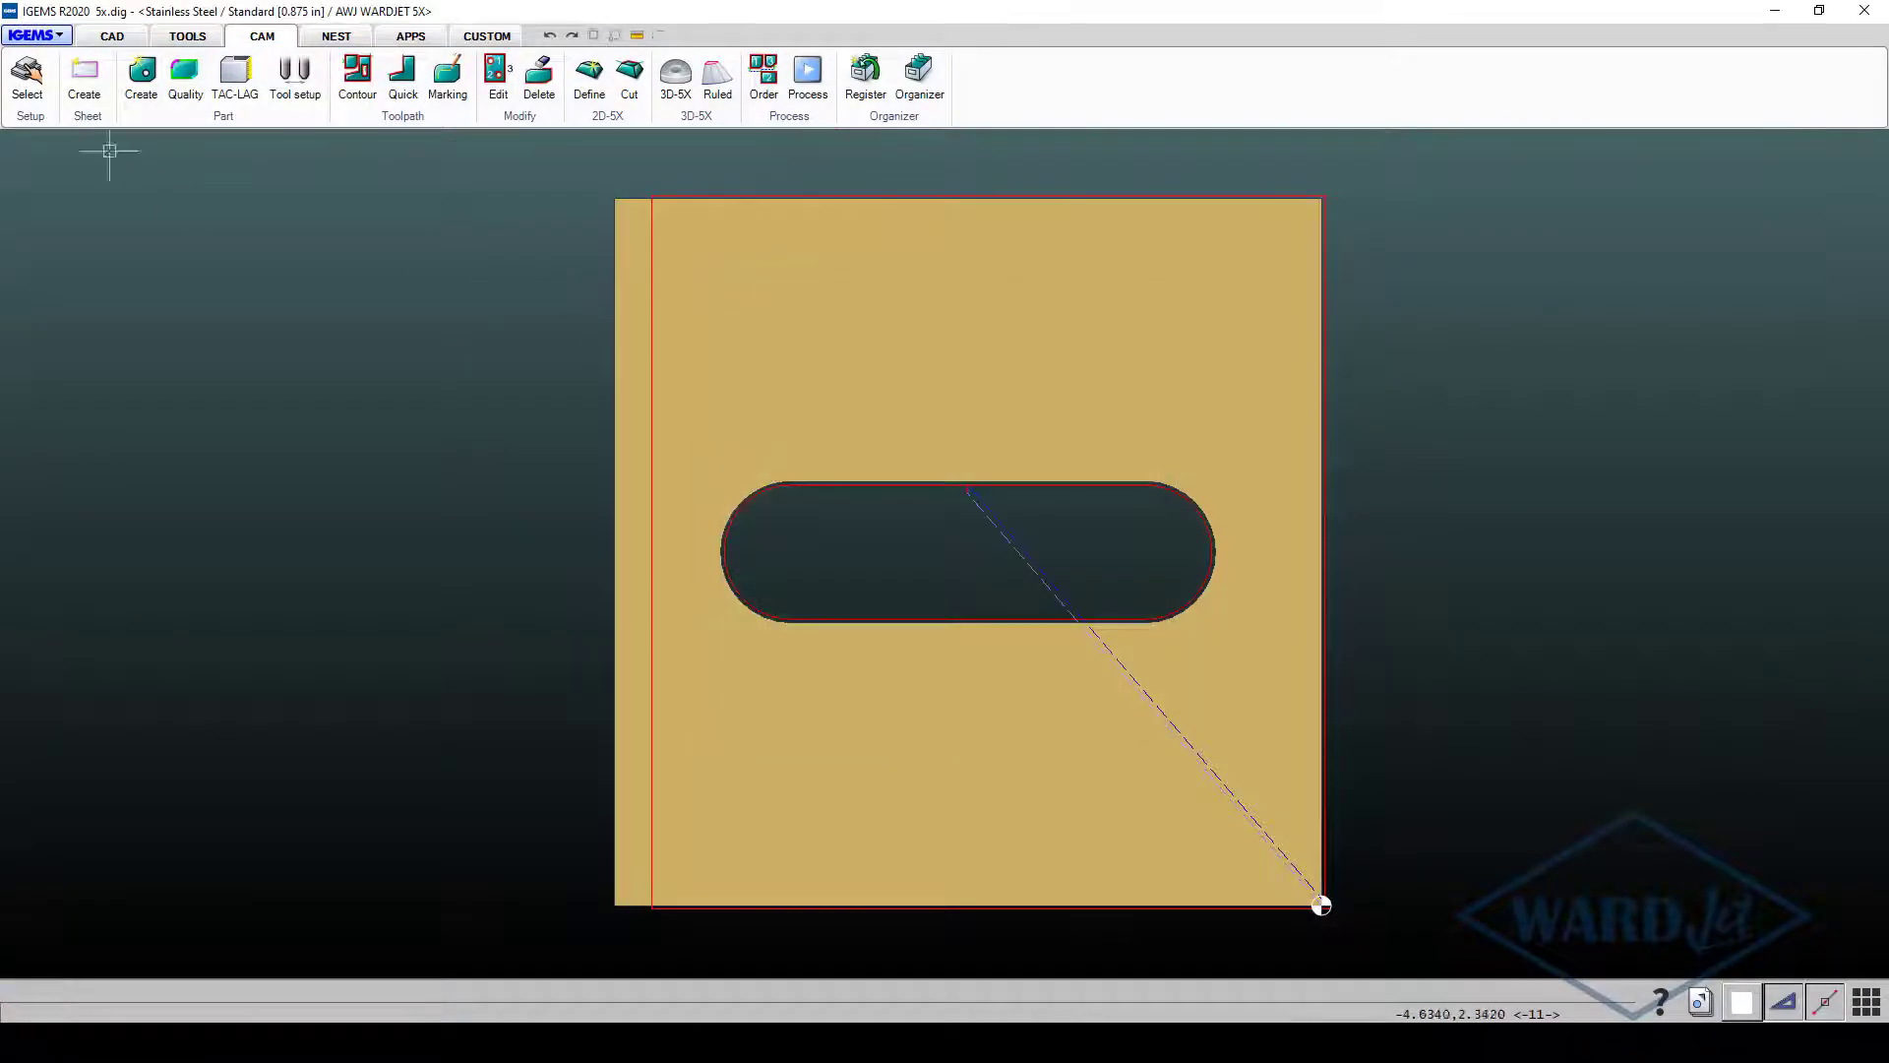
Select the WATER-ONLY 5X machine with cutting parameters .007 and material Board, Standard, 0.250
click(34, 98)
click(886, 454)
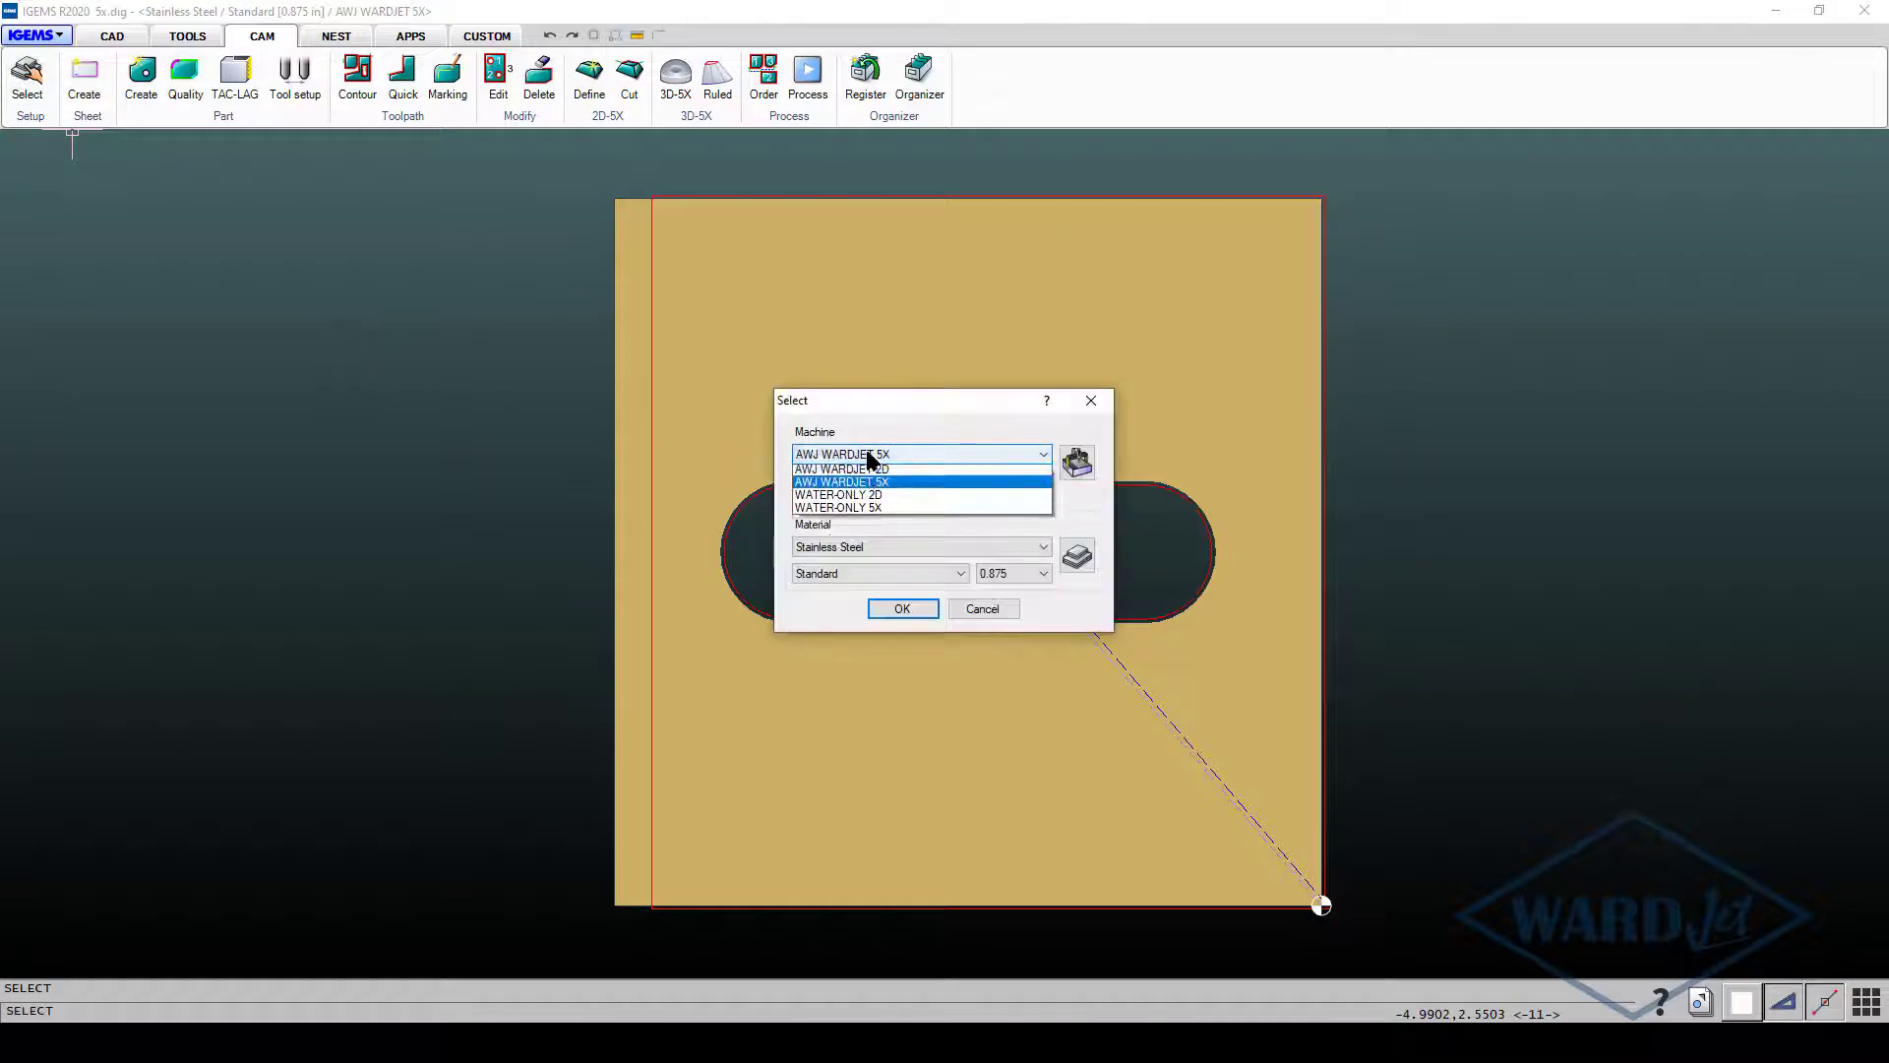
click(879, 511)
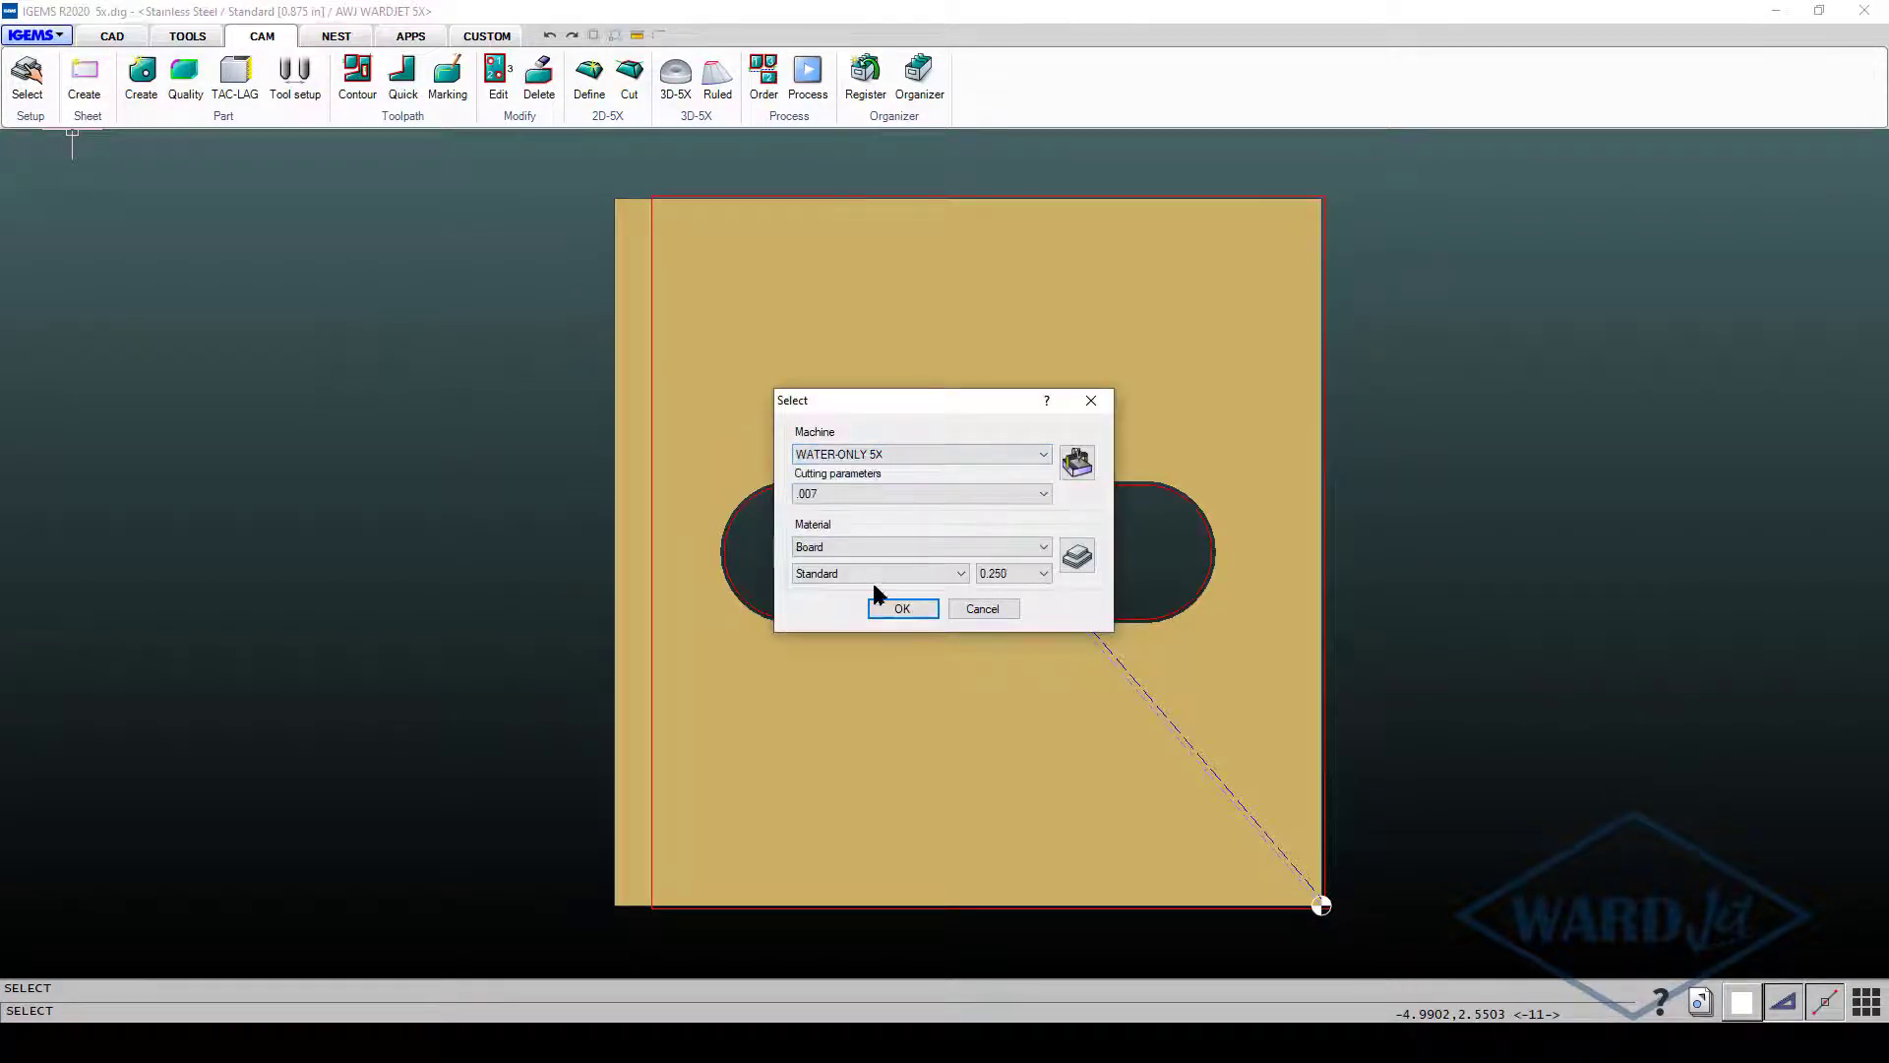
click(899, 609)
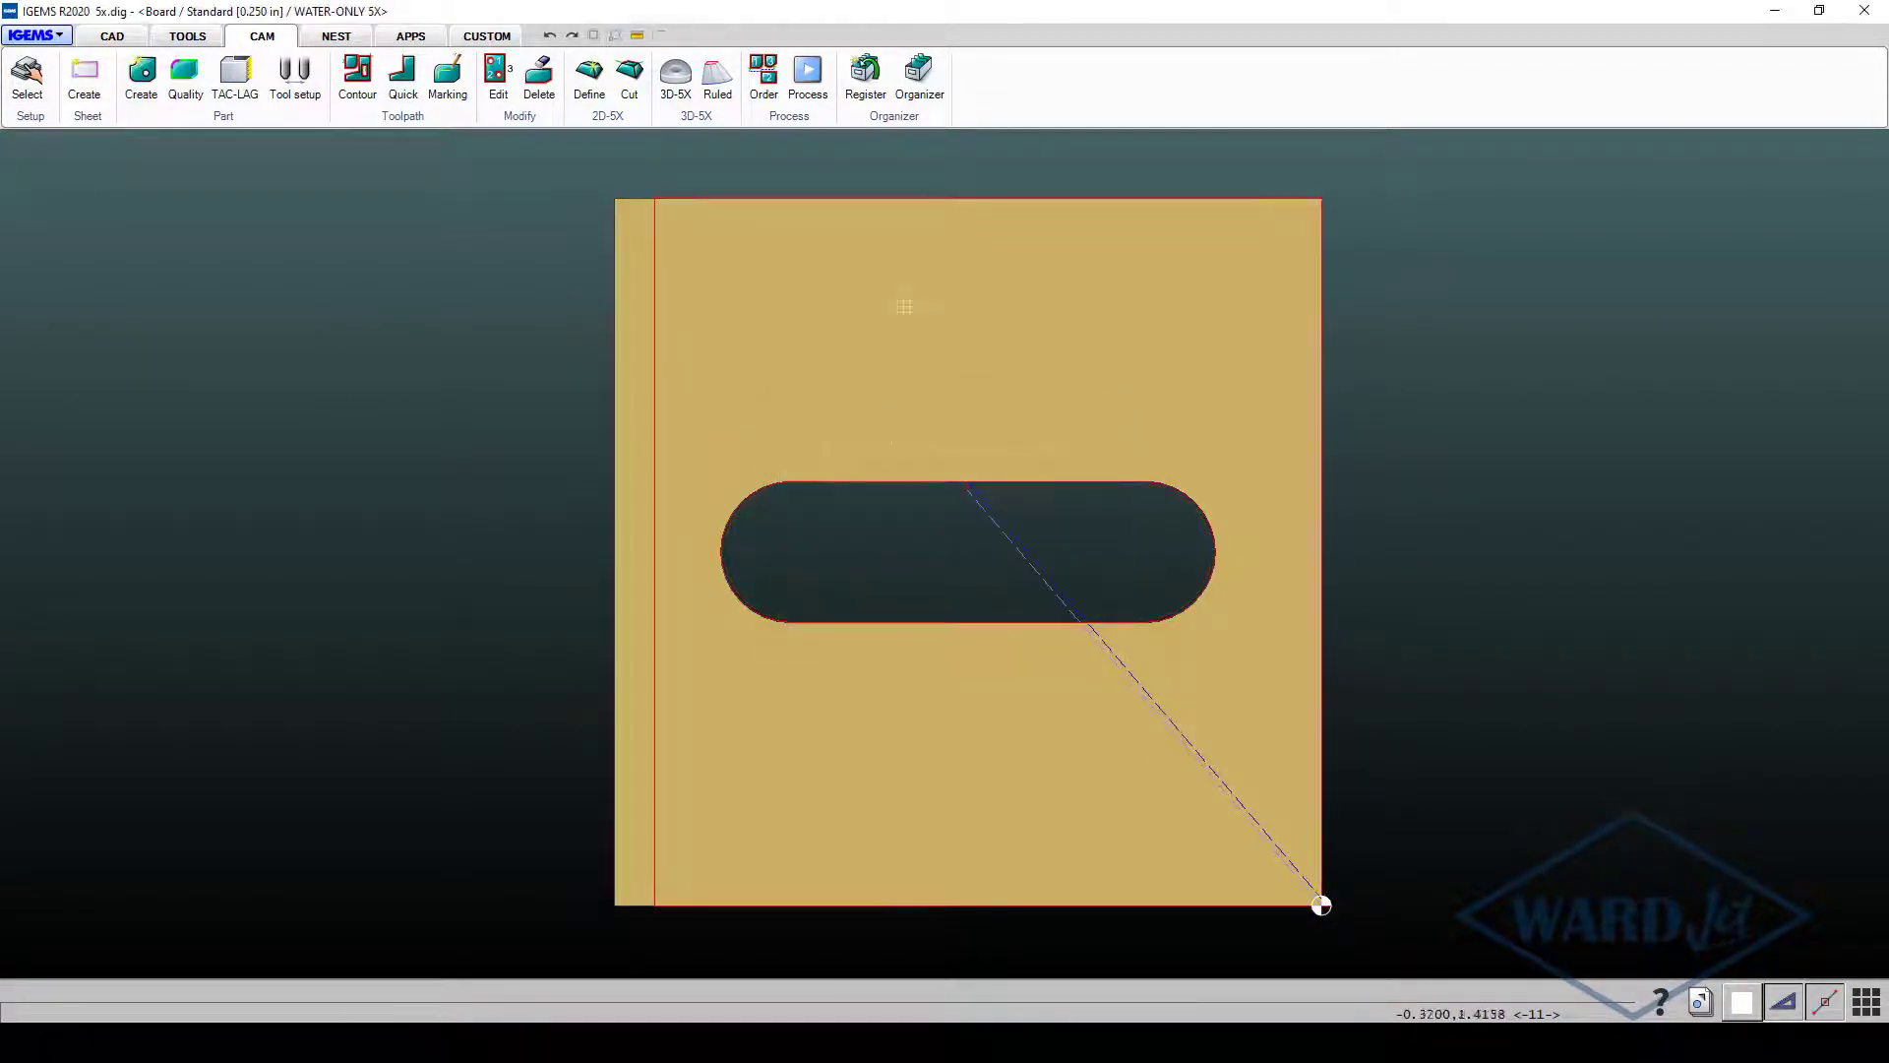
Run the 3D simulation for the WATER-ONLY 5X machine with the default options, inspect the cutting head, and close the simulator
click(806, 79)
click(974, 383)
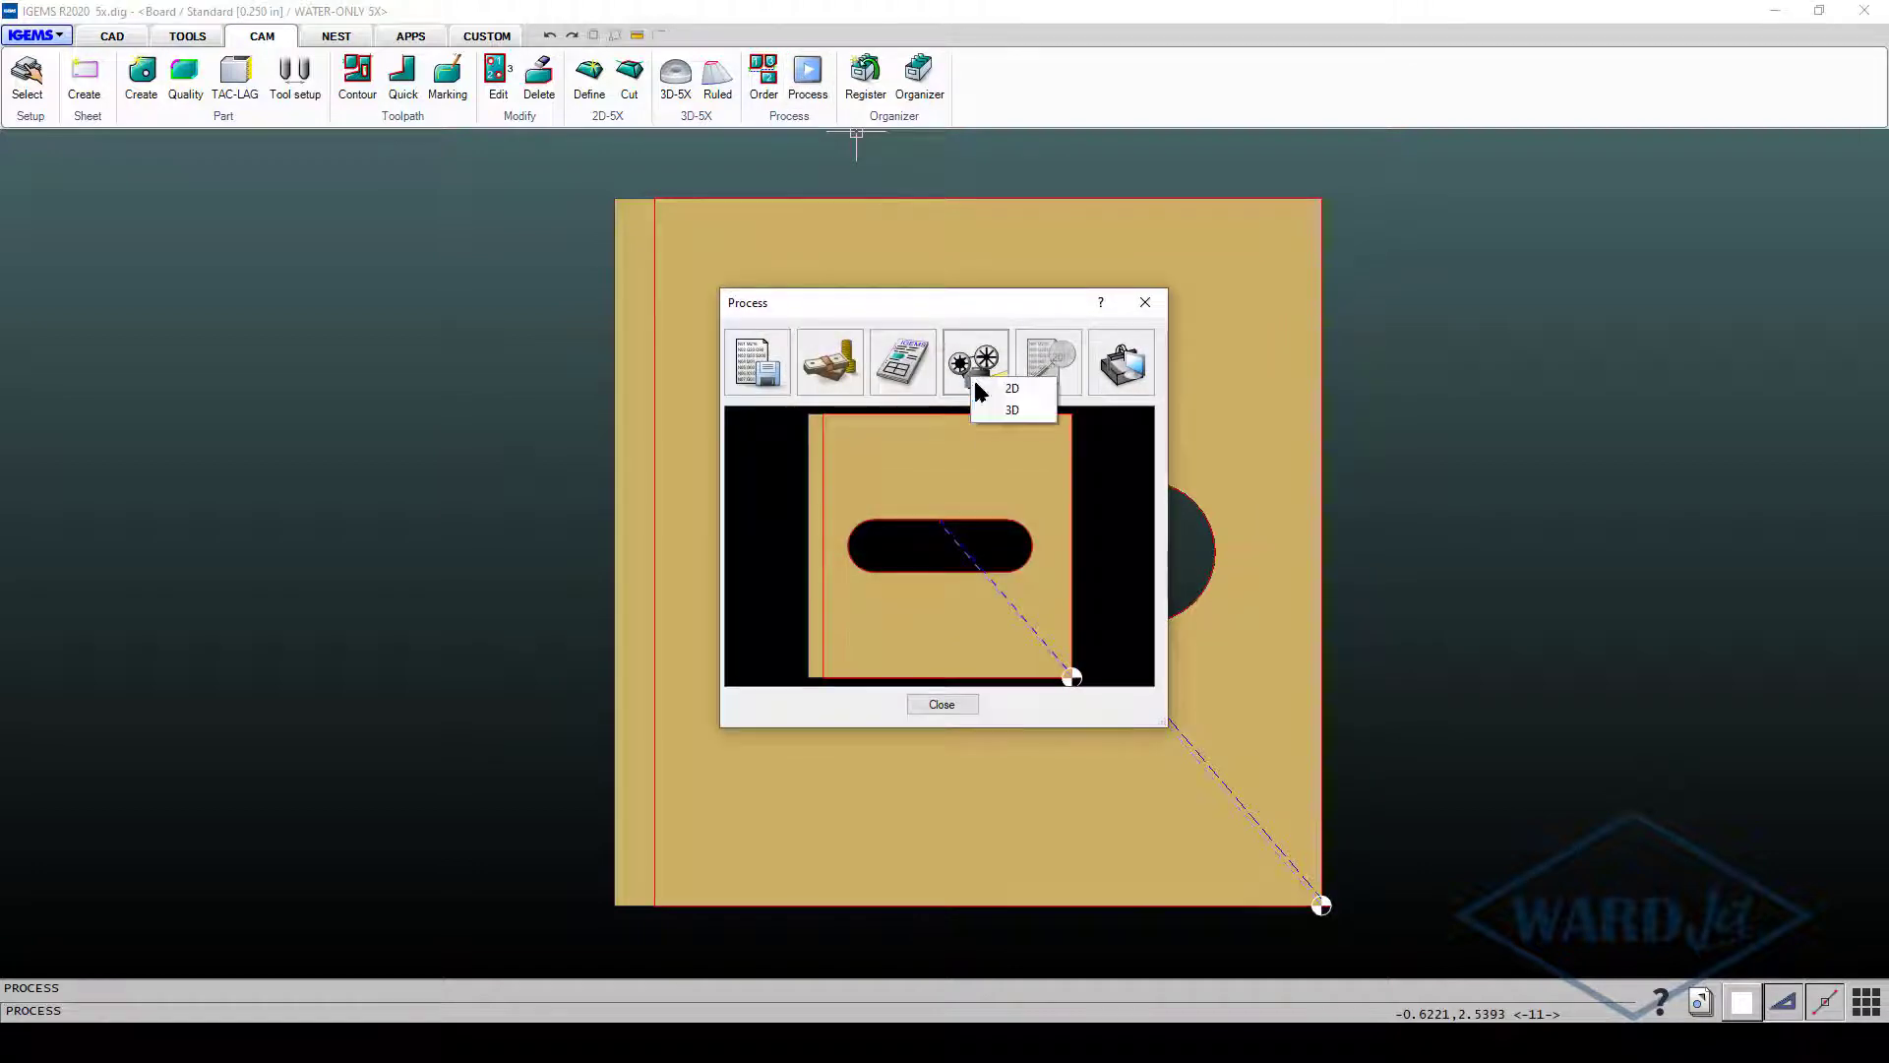
click(997, 411)
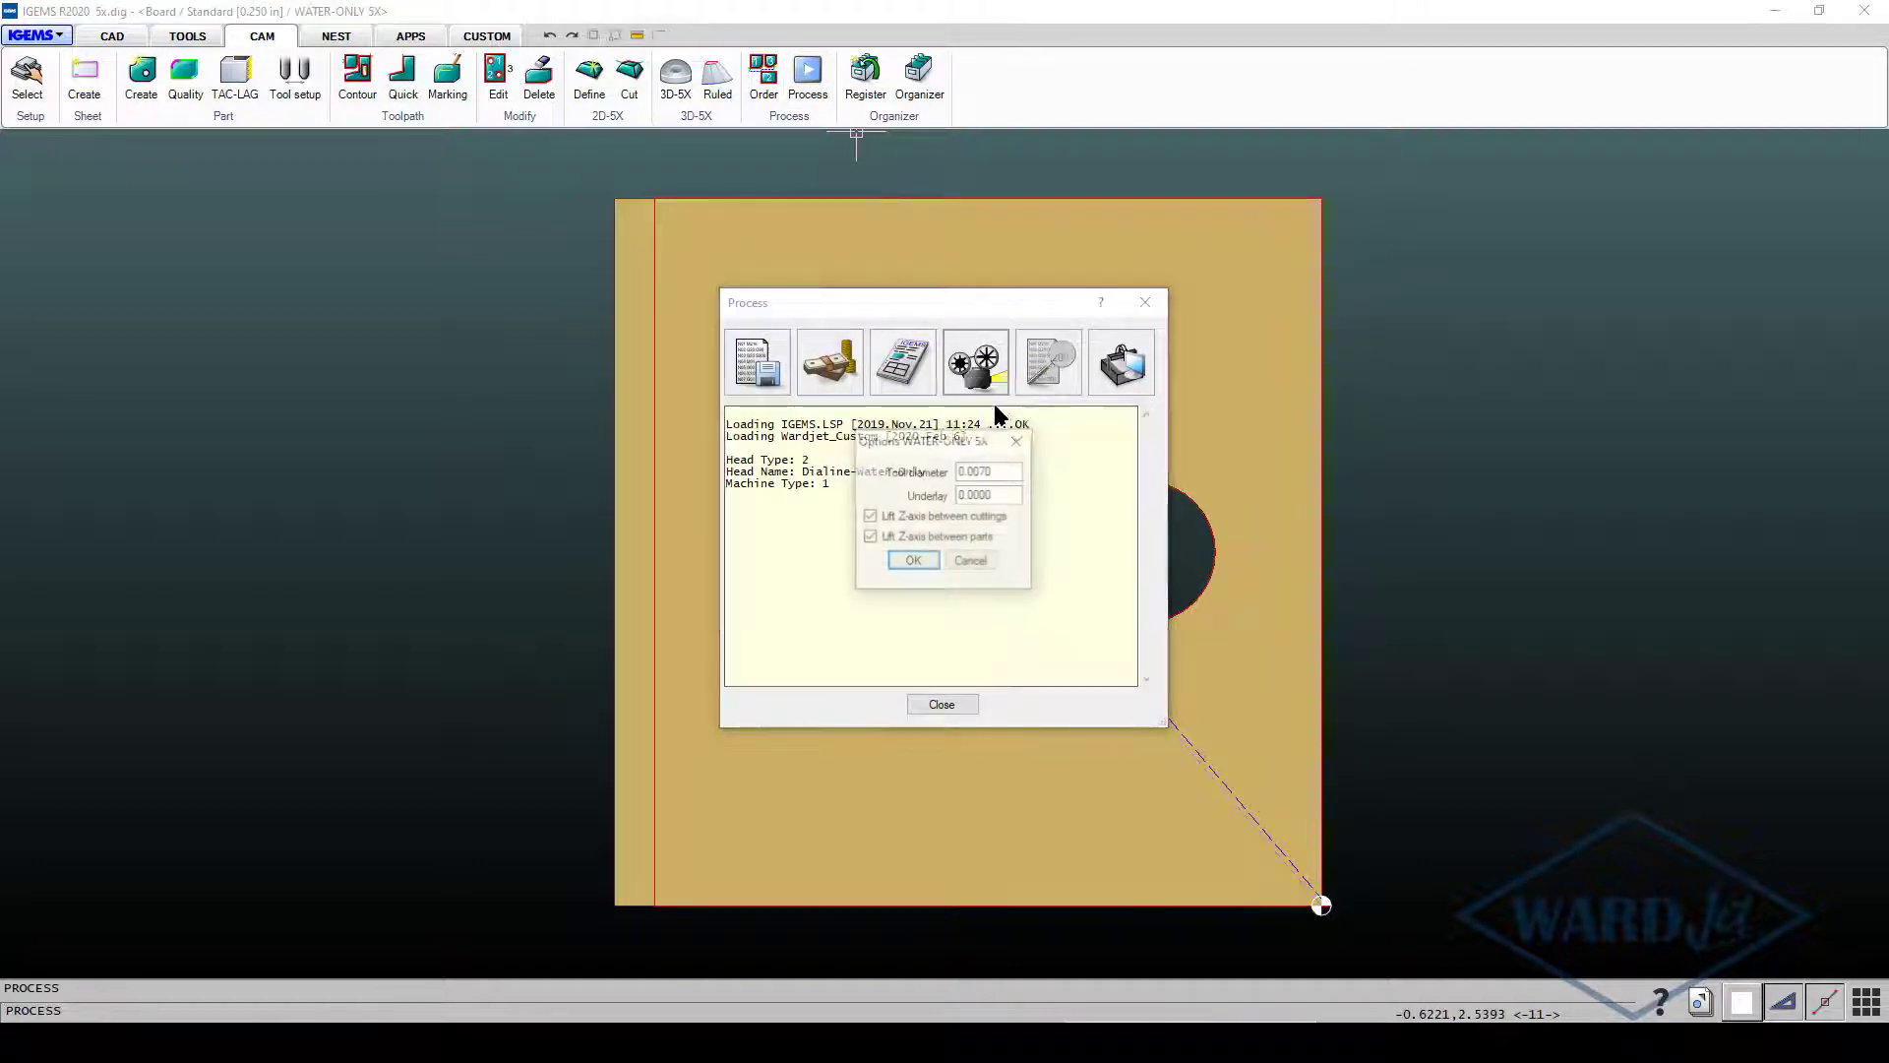
click(913, 560)
click(913, 646)
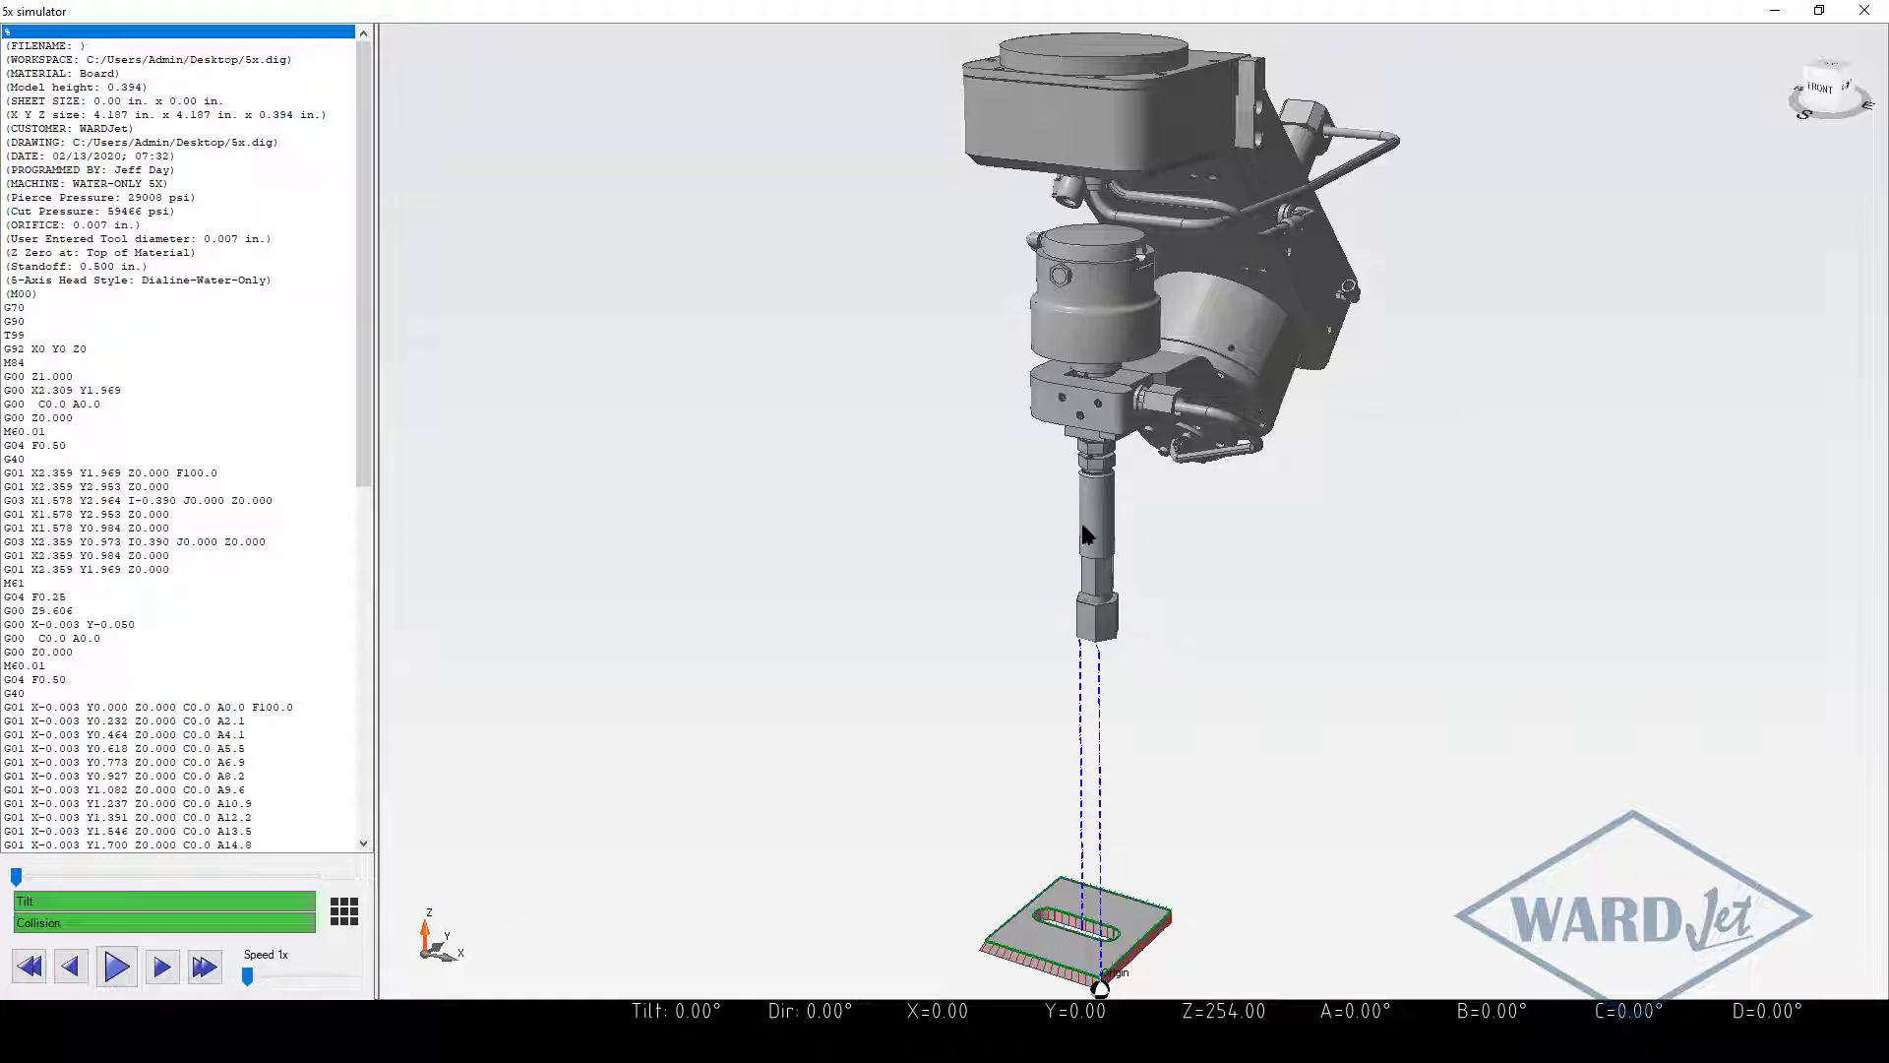
click(1863, 15)
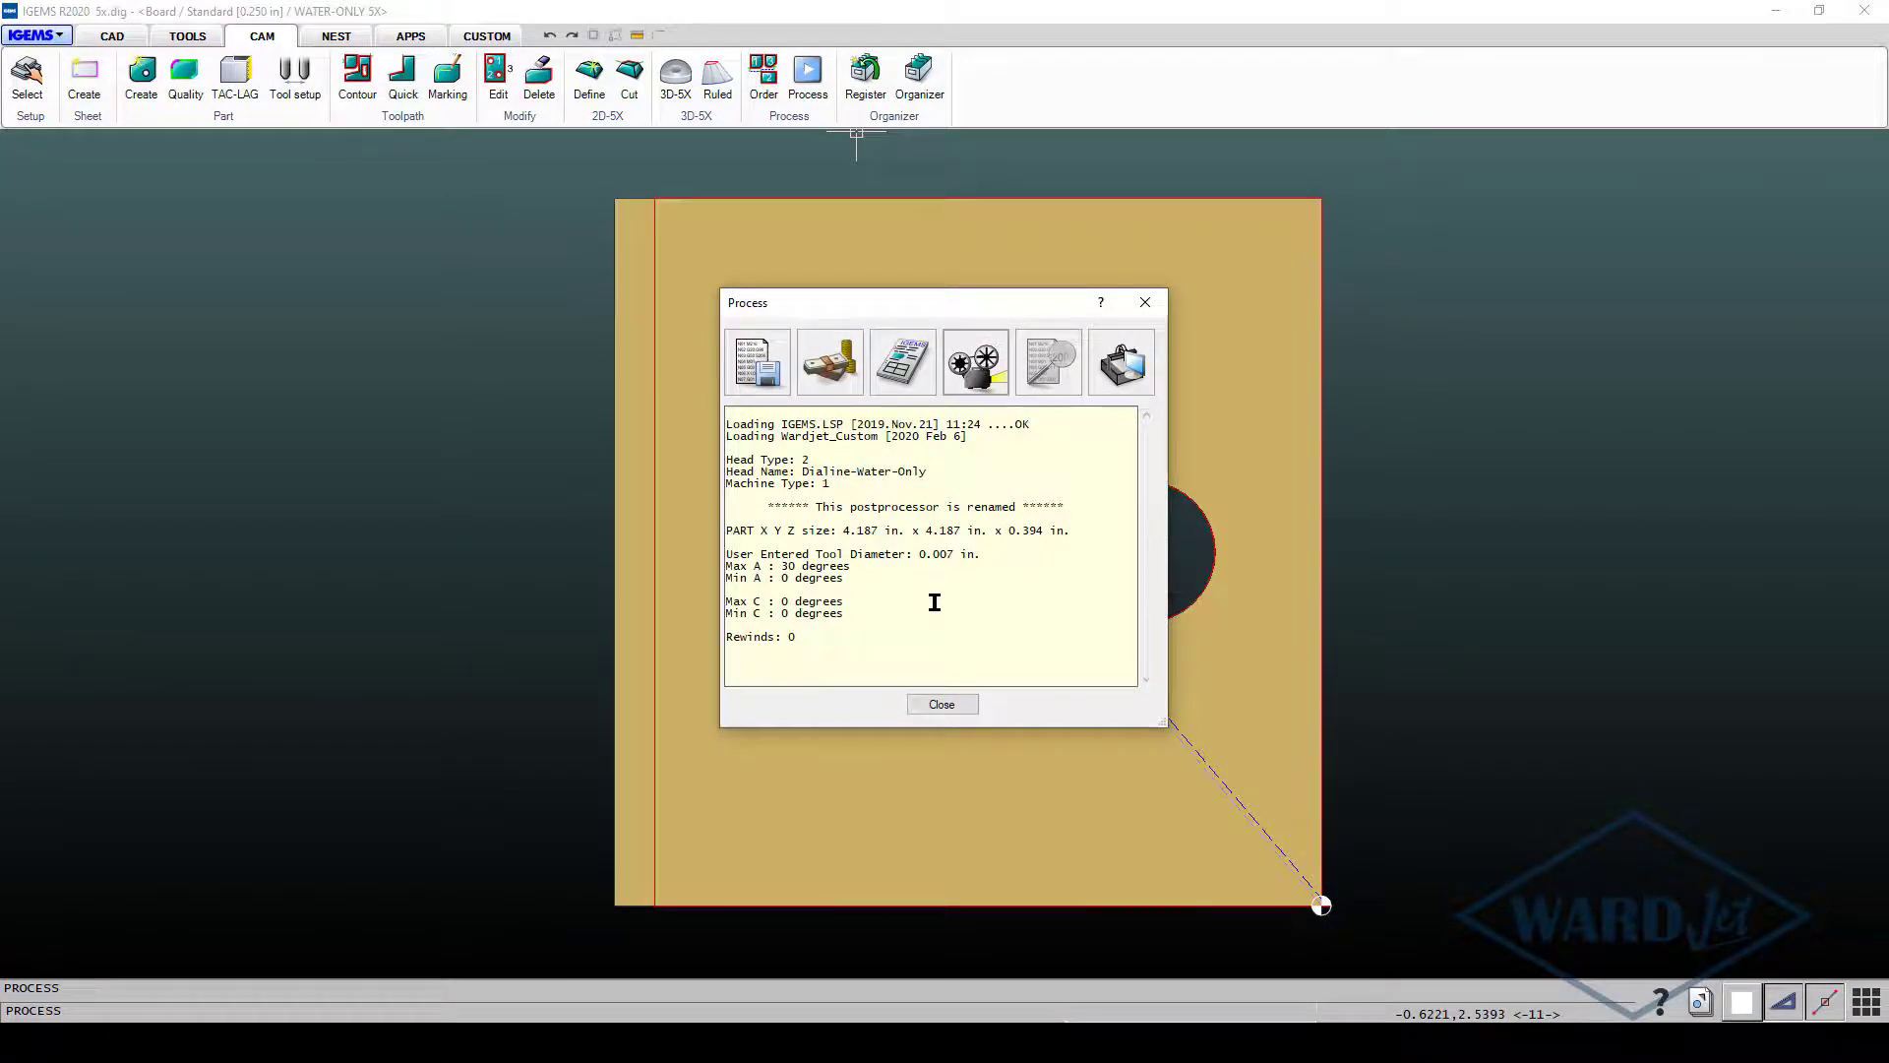
Examine the MachineType 1 head name lines in the Wardjet_Custom.ppi postprocessor that select the 3D preview model
drag(911, 301, 899, 302)
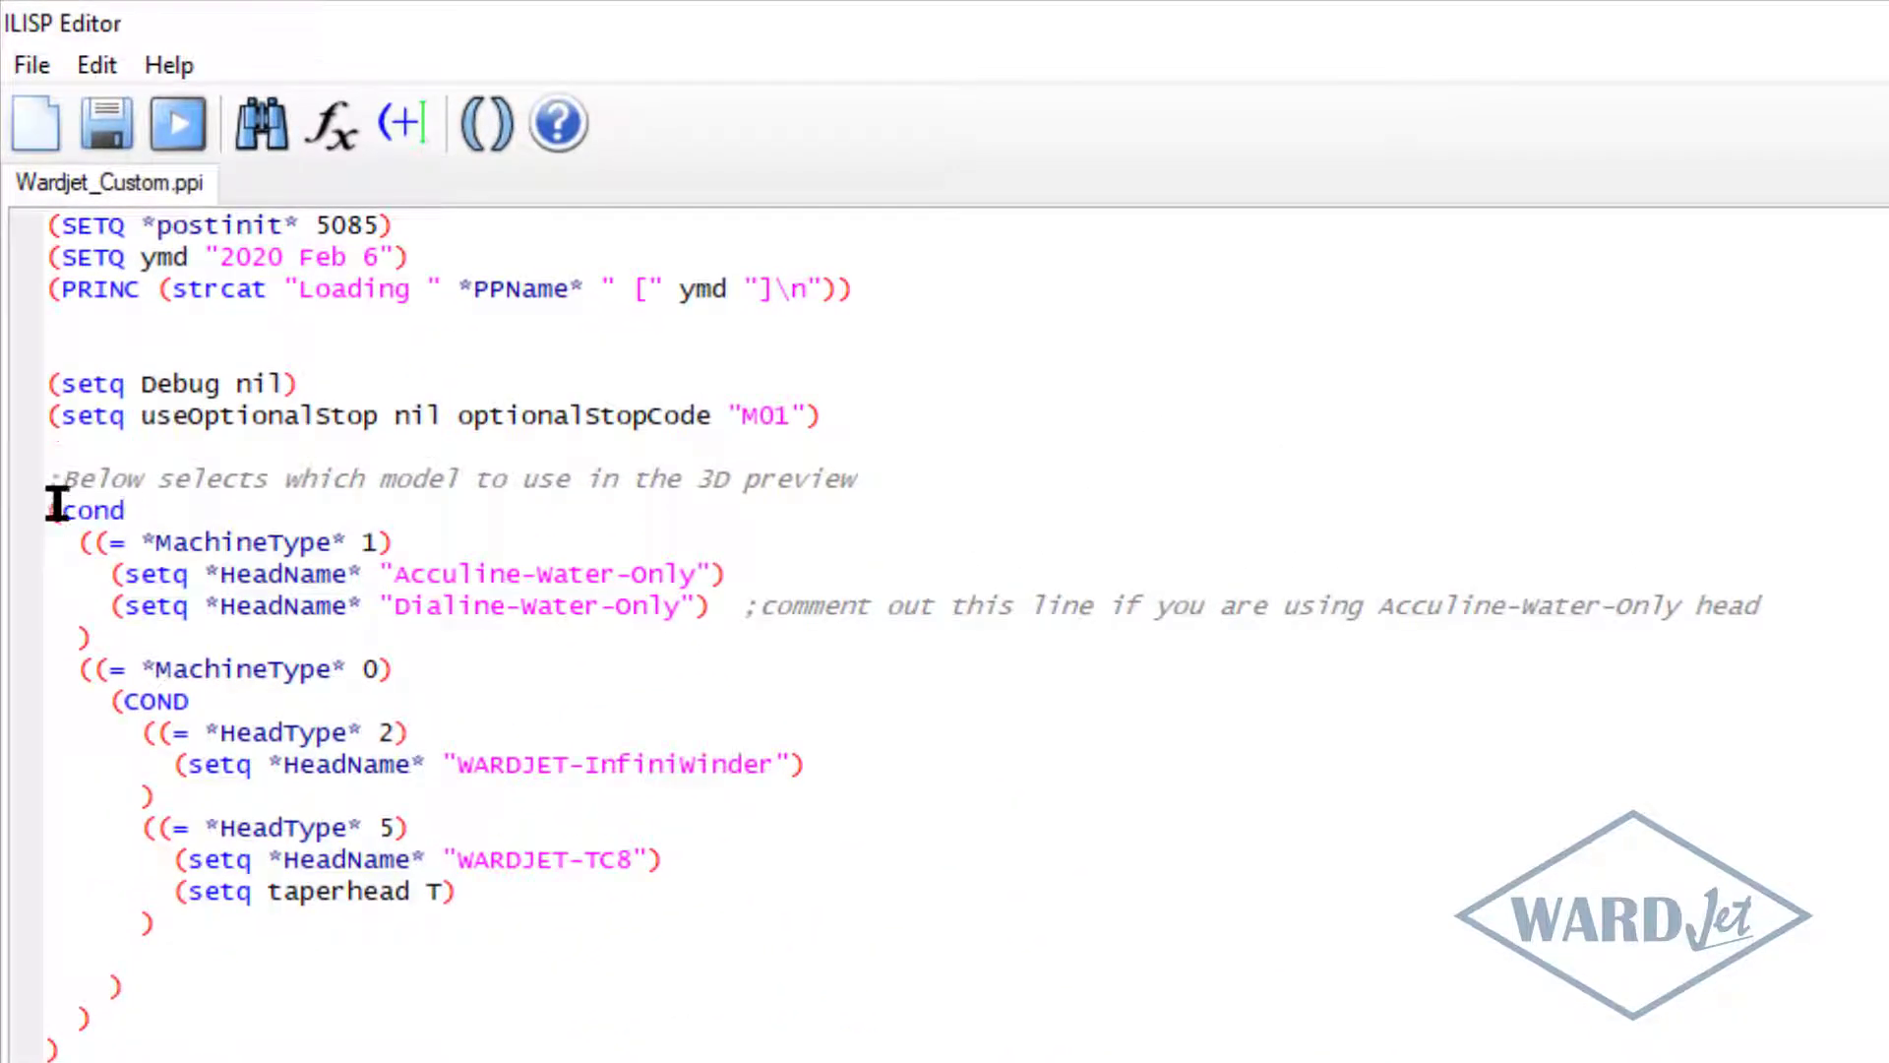
click(203, 542)
click(374, 543)
double_click(374, 542)
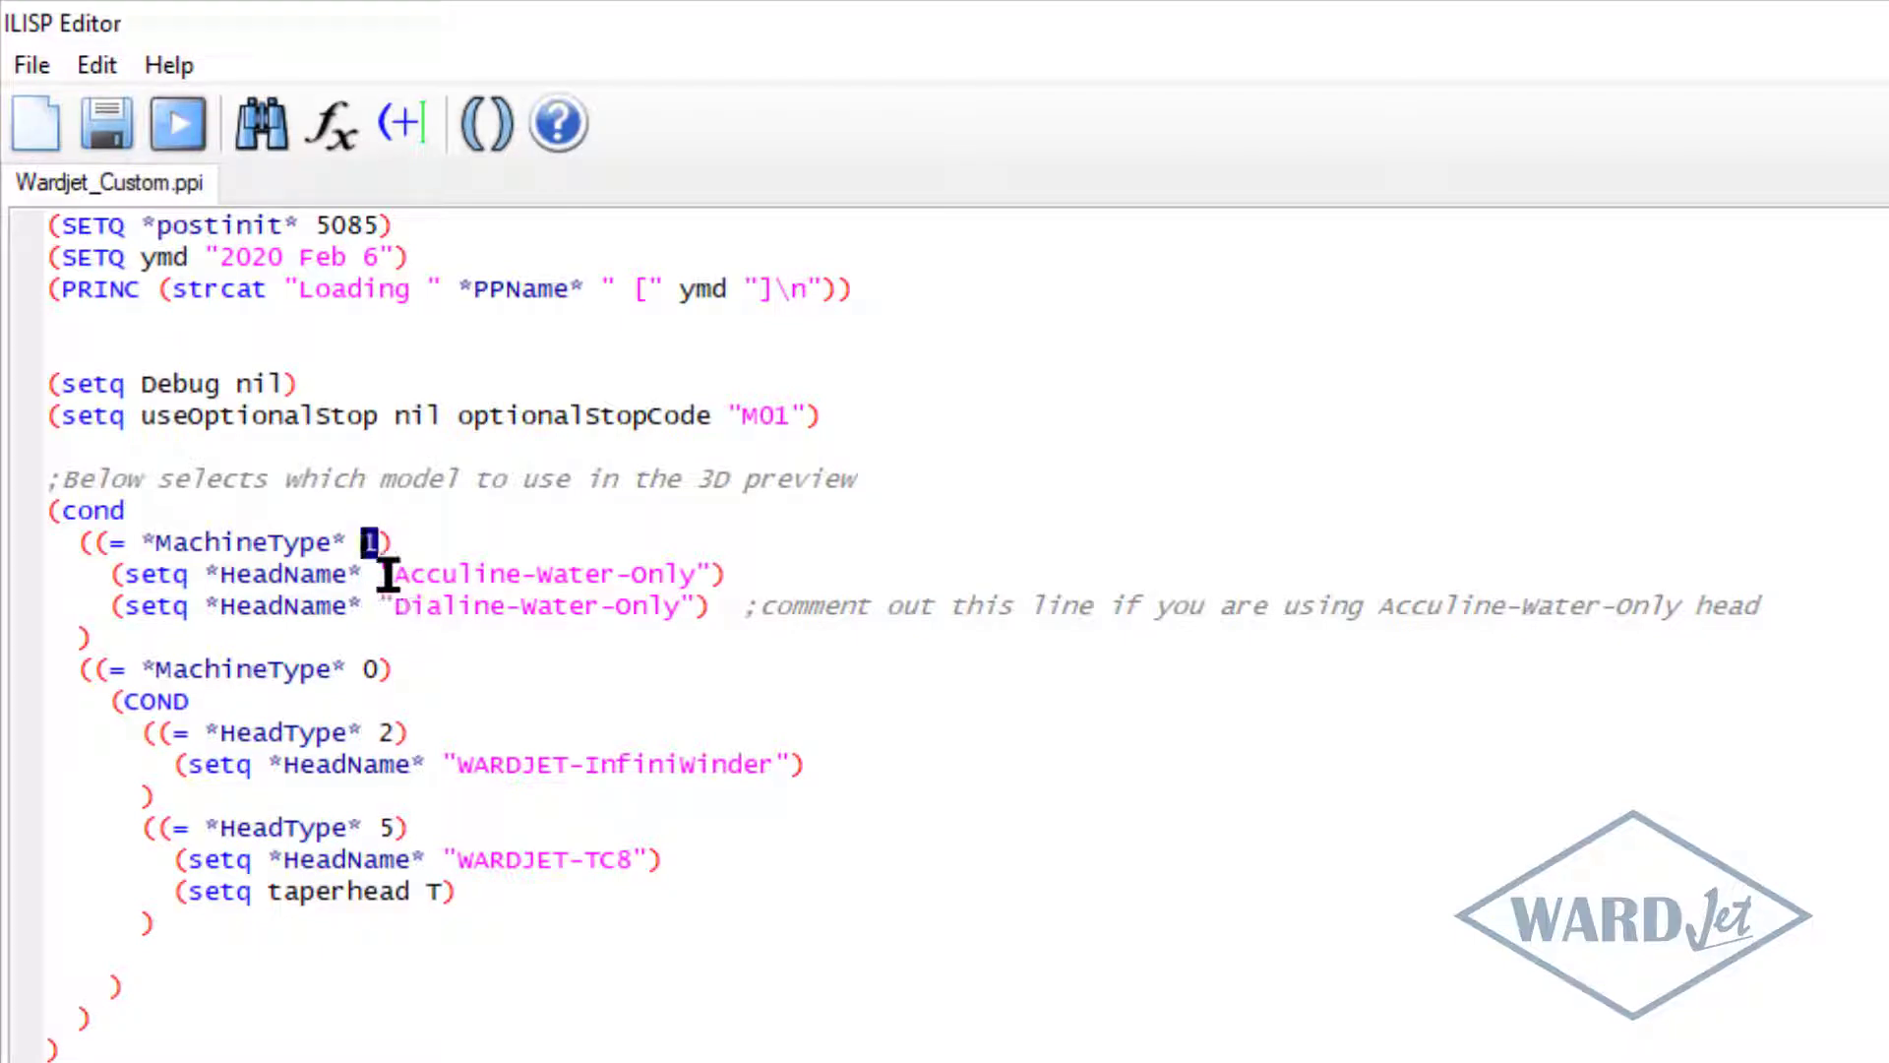
click(315, 573)
click(517, 574)
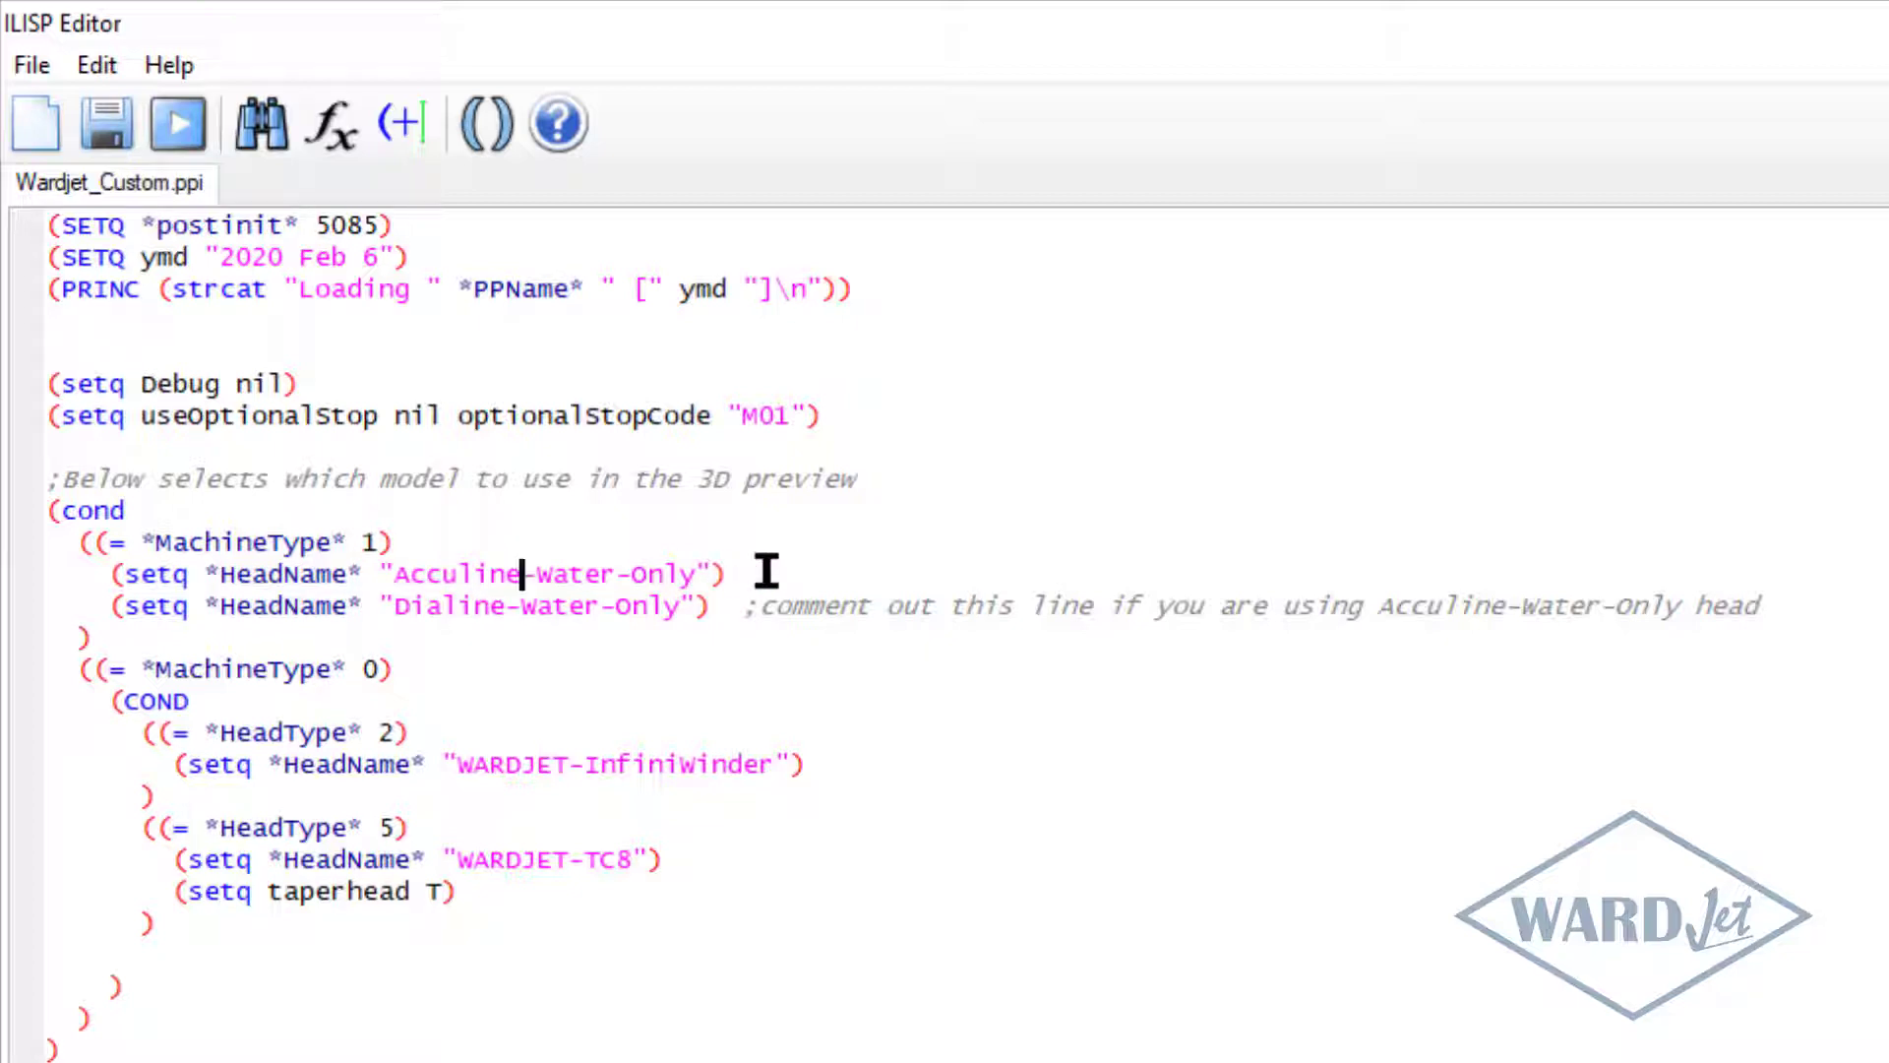
click(677, 602)
click(427, 605)
drag(475, 574, 442, 574)
Comment out the Dialine-Water-Only head name line with a semicolon, save Wardjet_Custom.ppi, and close the ILISP Editor
drag(110, 605, 141, 605)
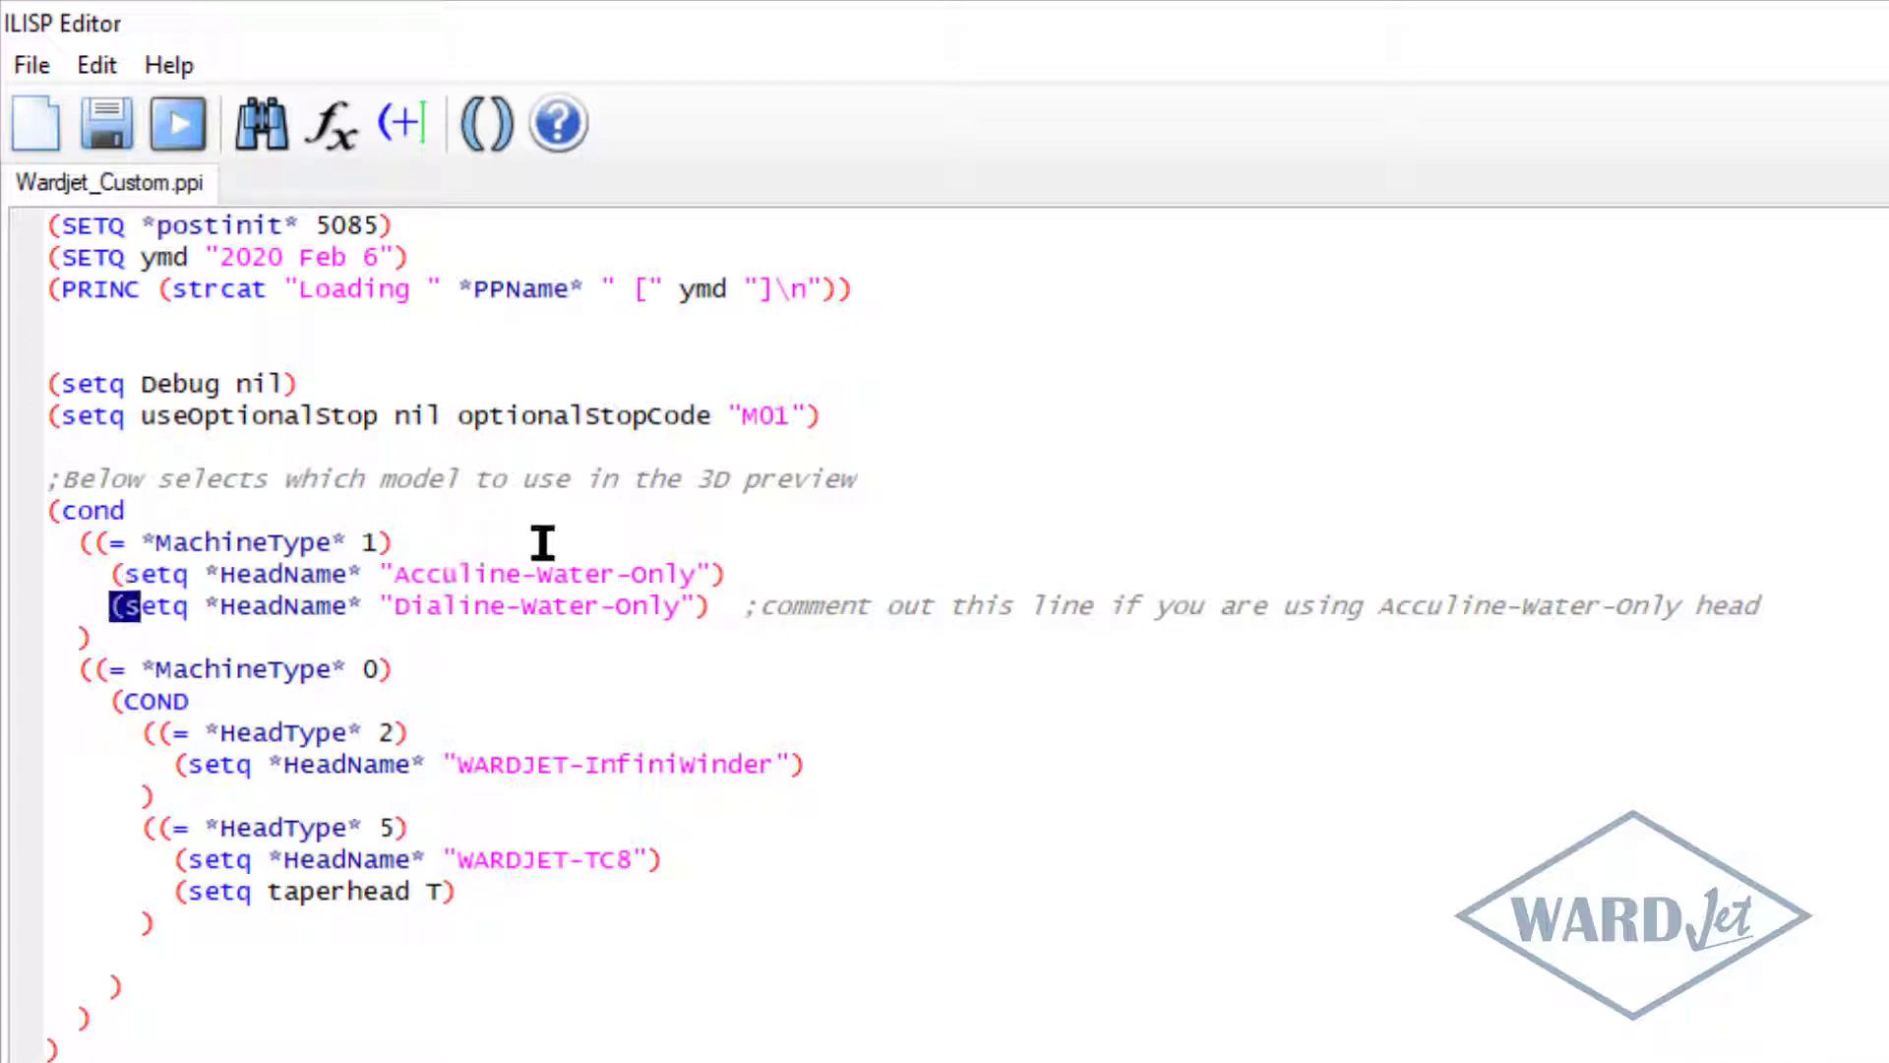
key(Left)
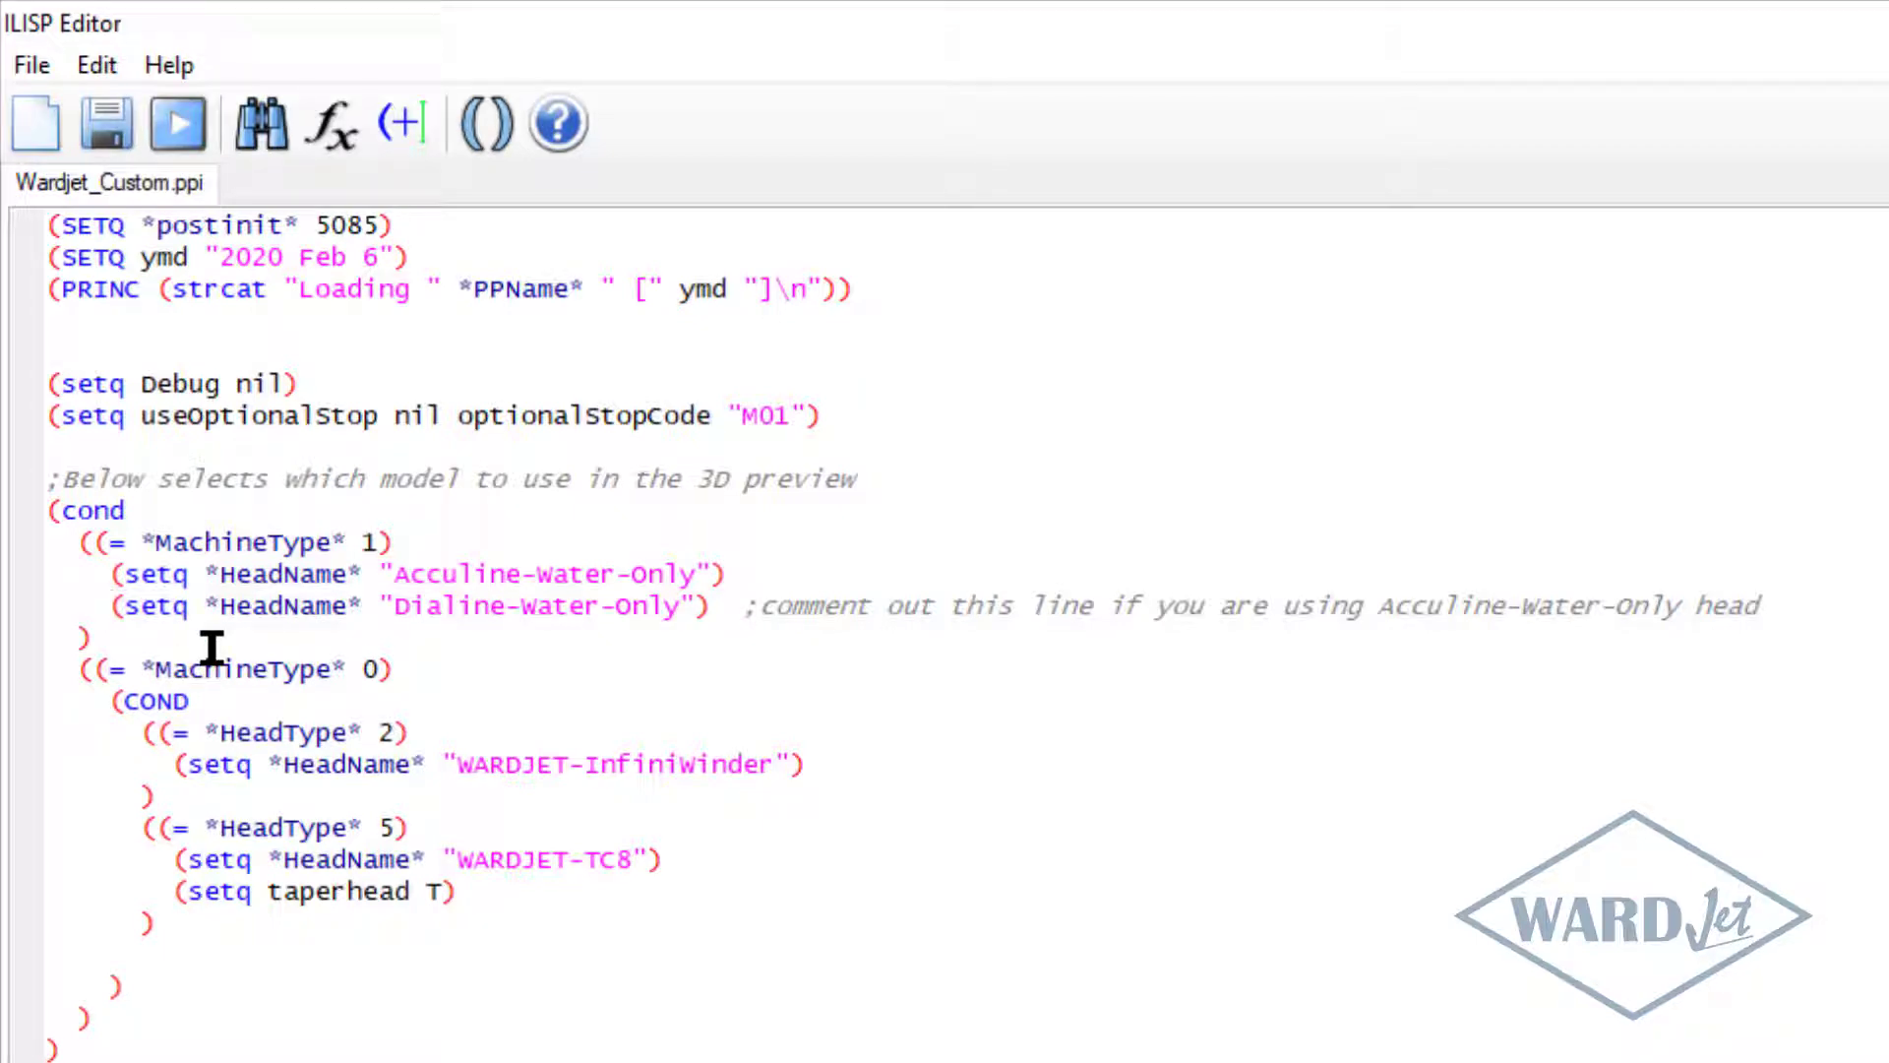
text(;)
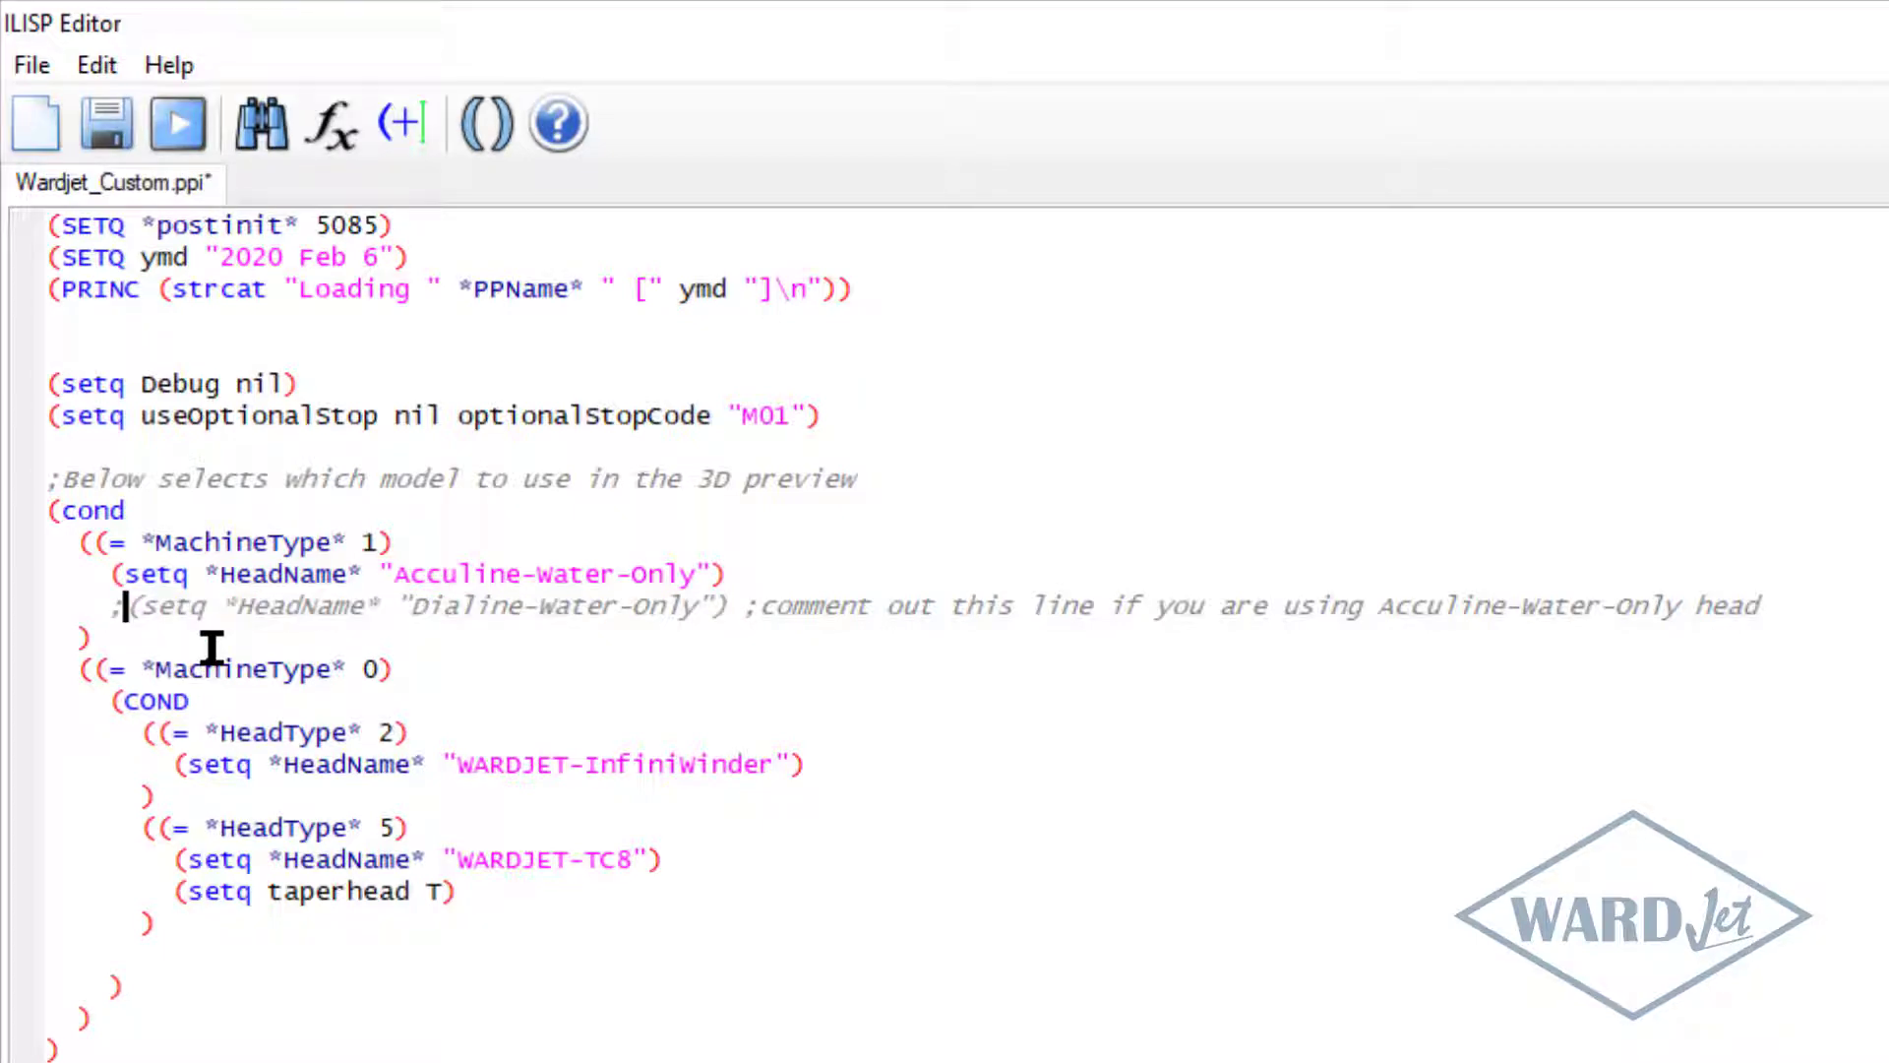
click(106, 123)
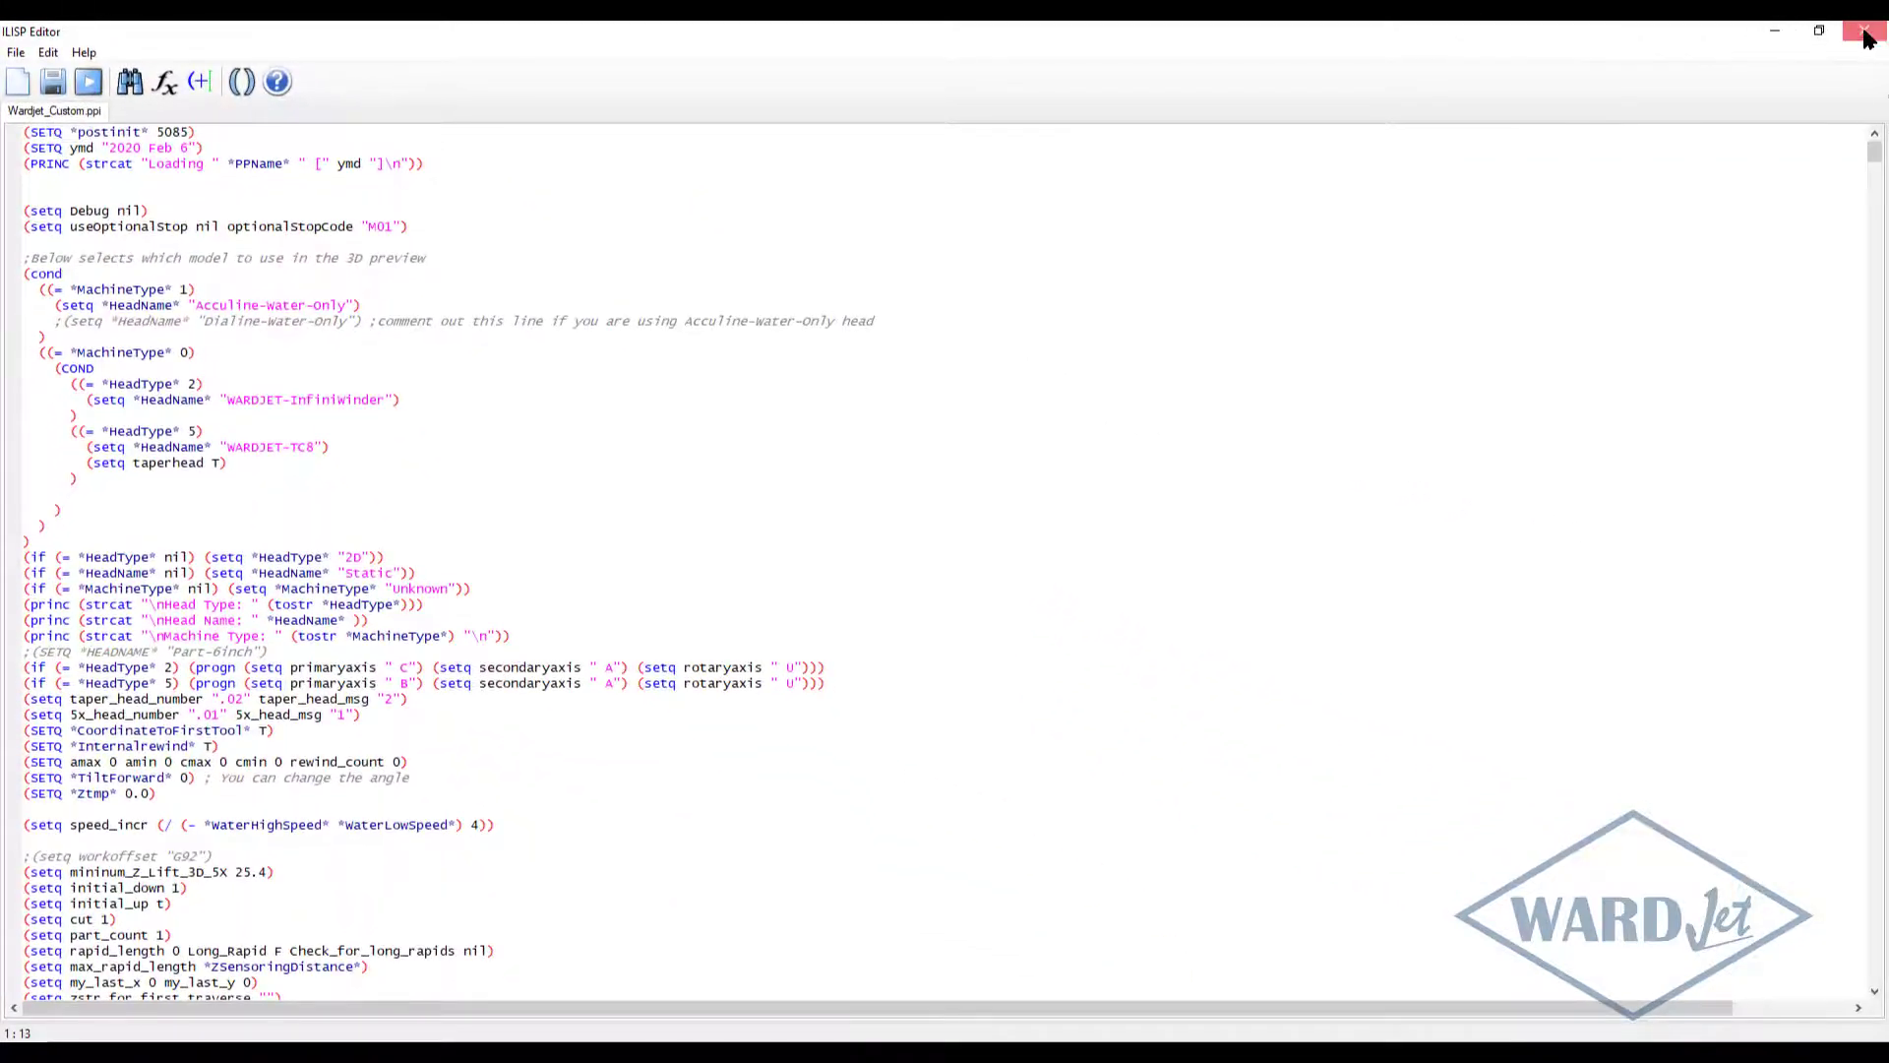
click(1865, 29)
Simulate the part in 3D with the edited postprocessor, check the water-only head model, and close the simulator
click(979, 393)
click(994, 411)
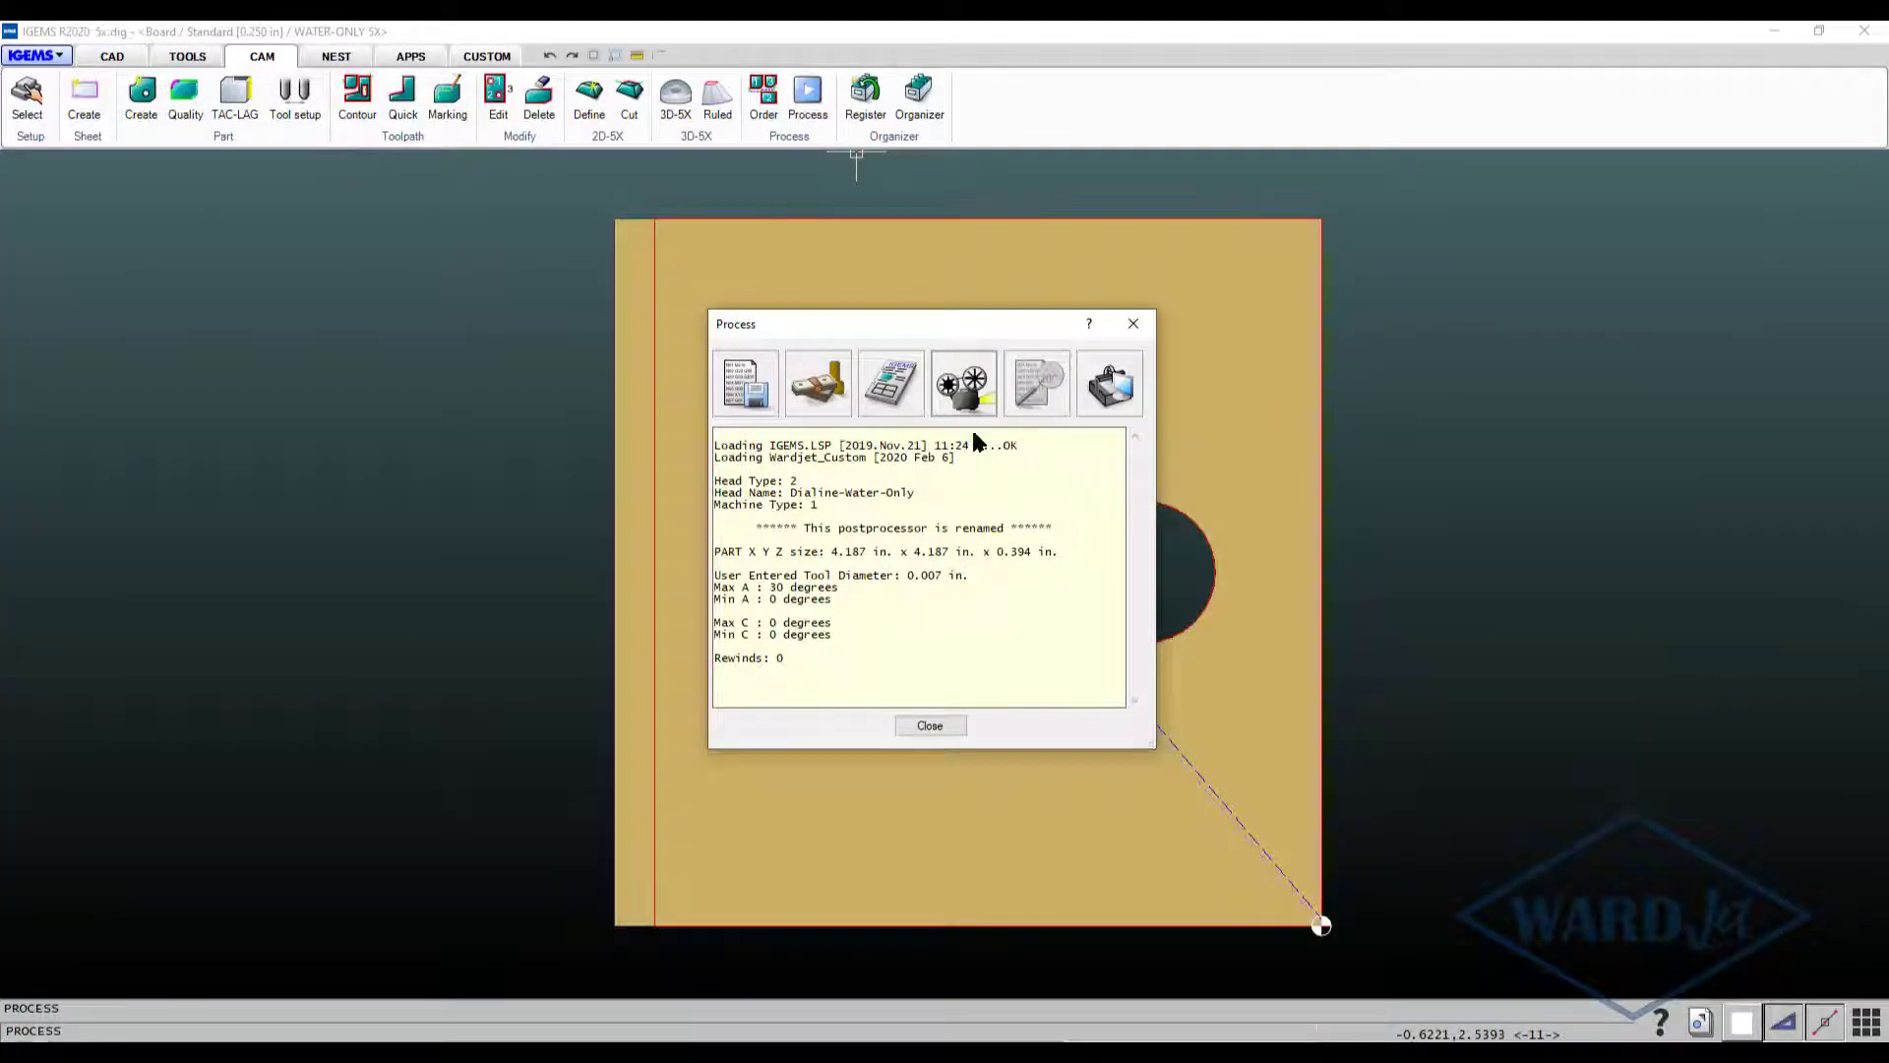
click(900, 580)
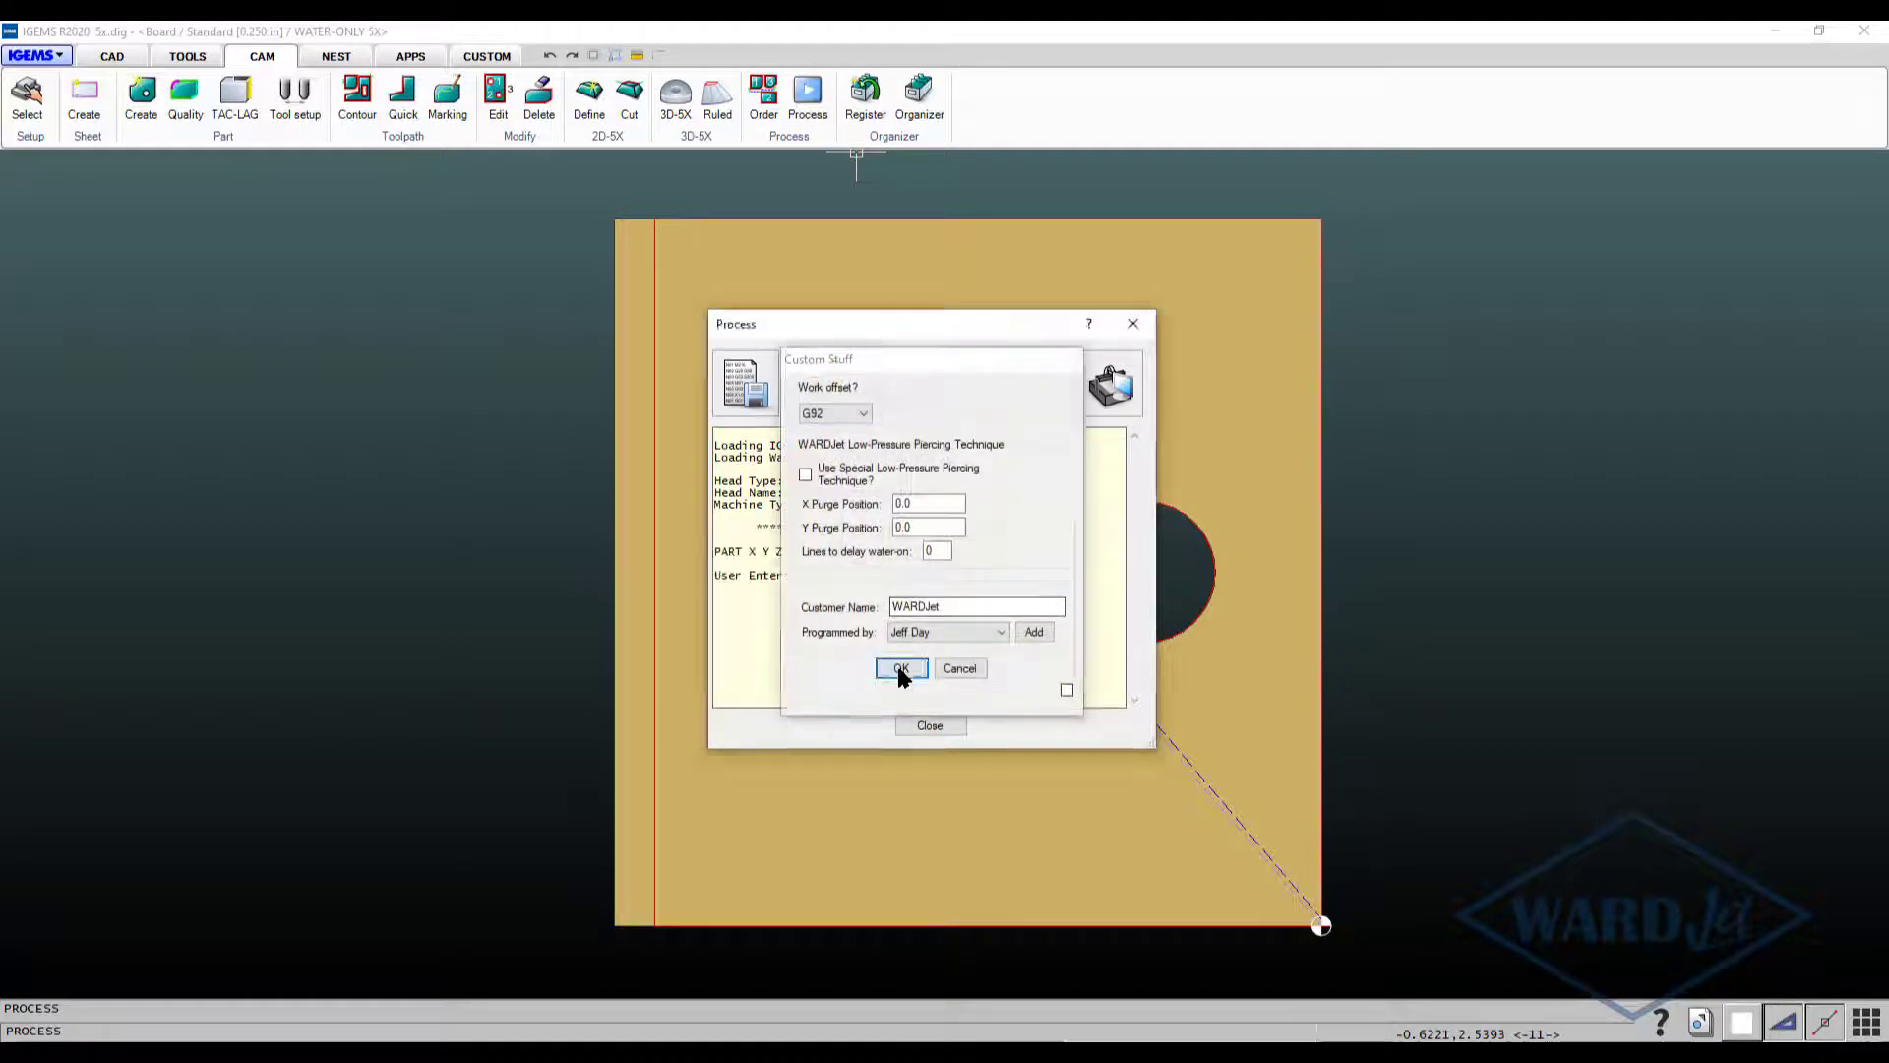
click(901, 669)
click(935, 636)
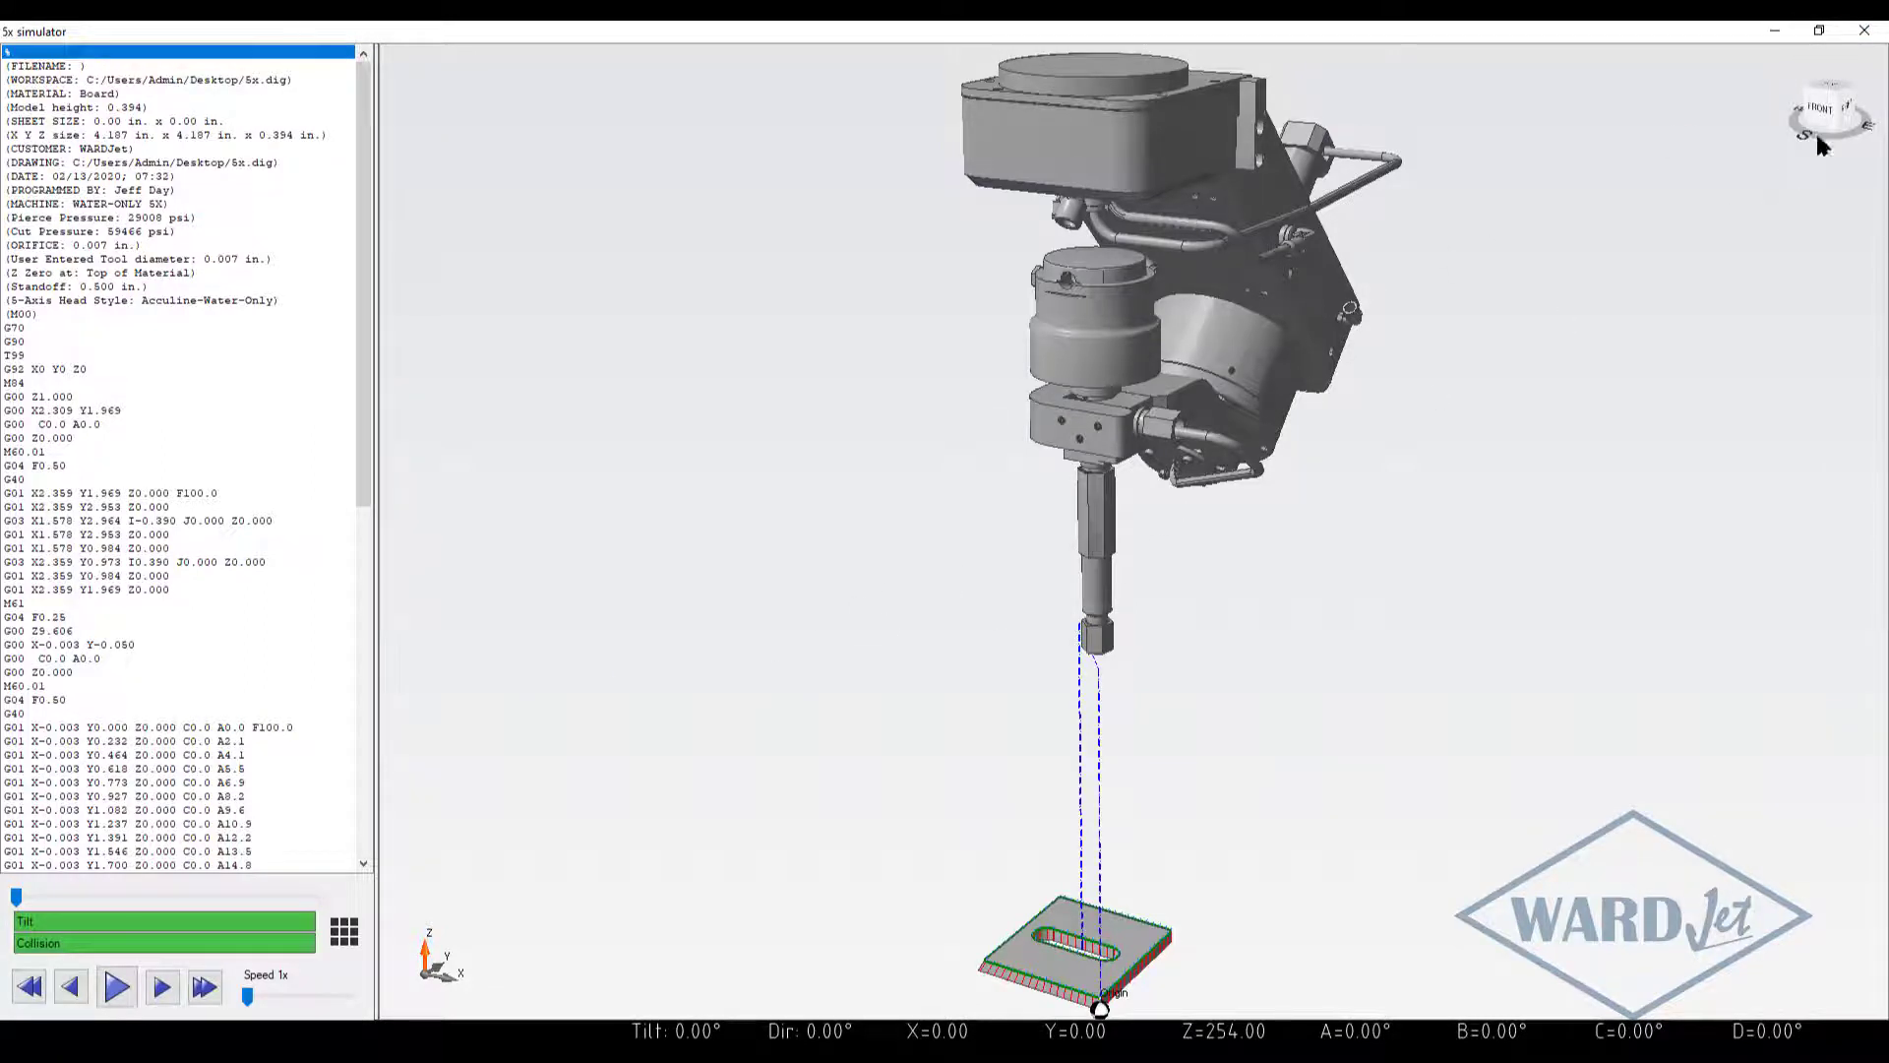
click(1865, 33)
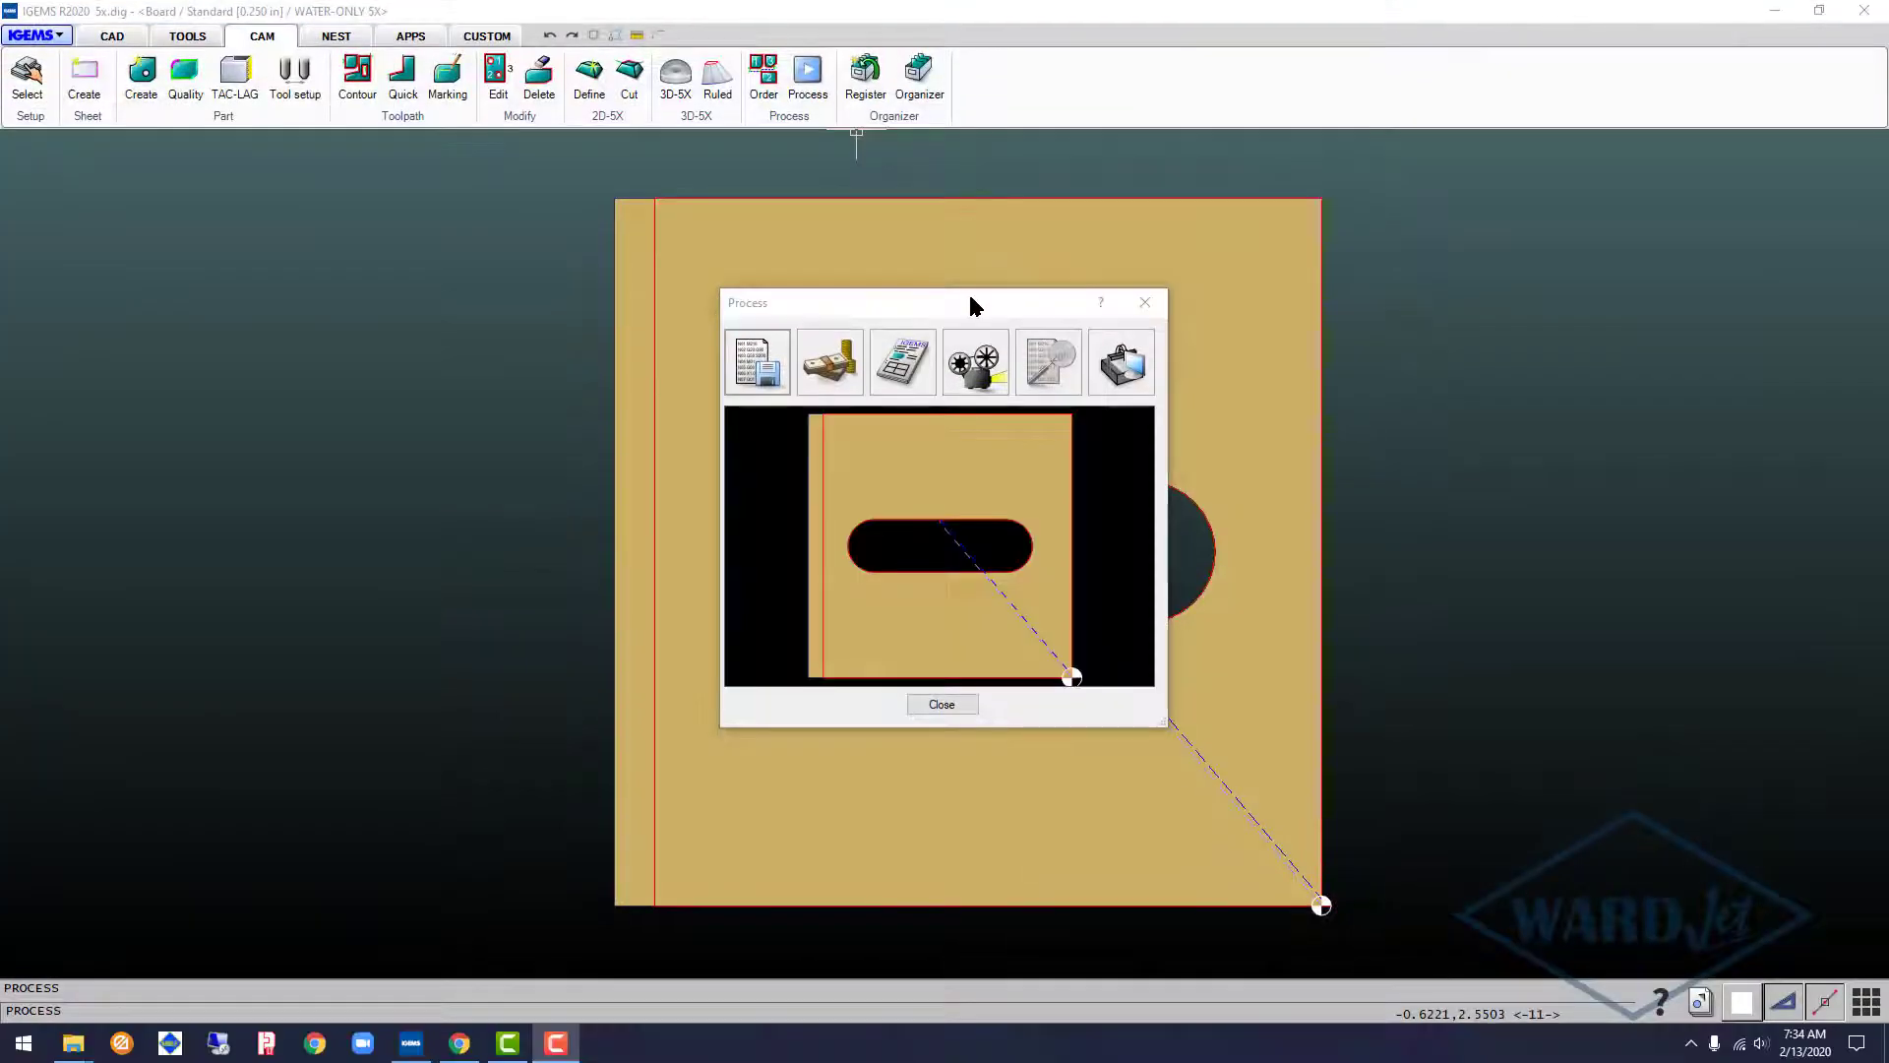
Repeat the 3D simulation of the part from the Process dialog with the default options and close the simulator
click(981, 362)
click(997, 375)
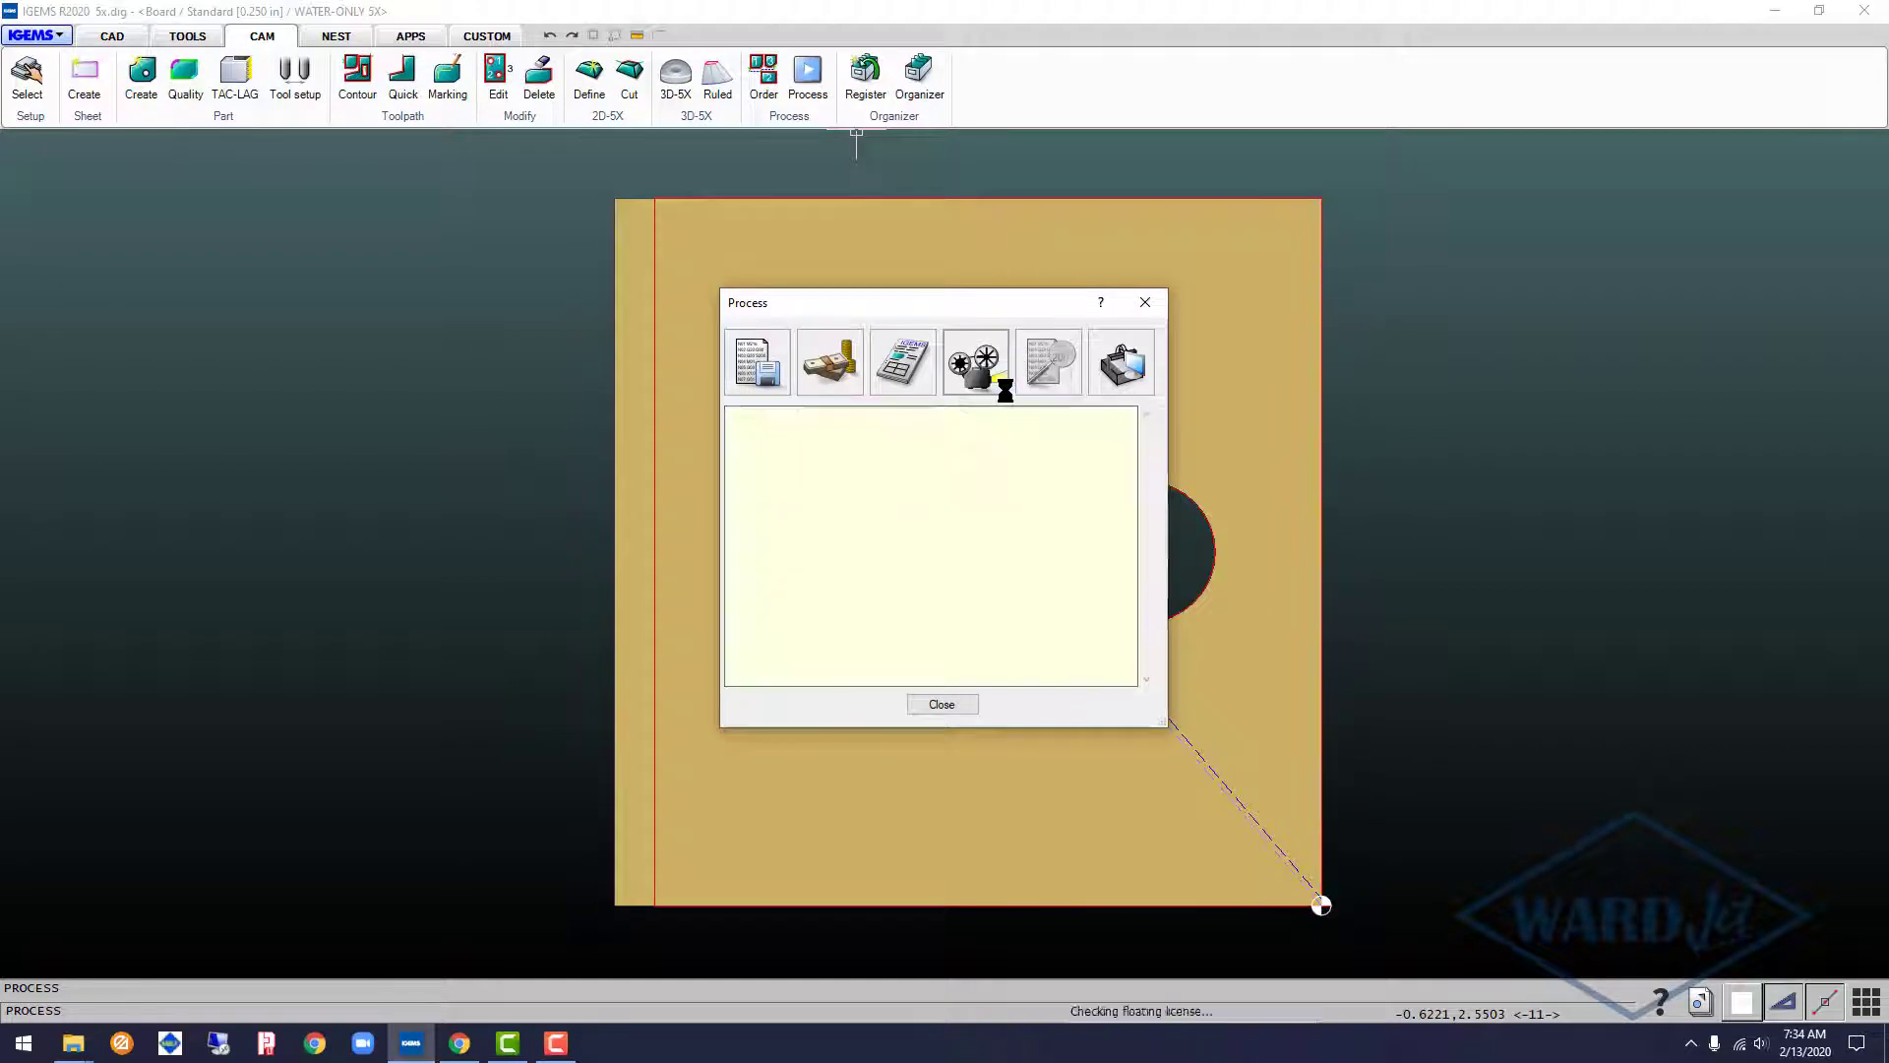
click(913, 561)
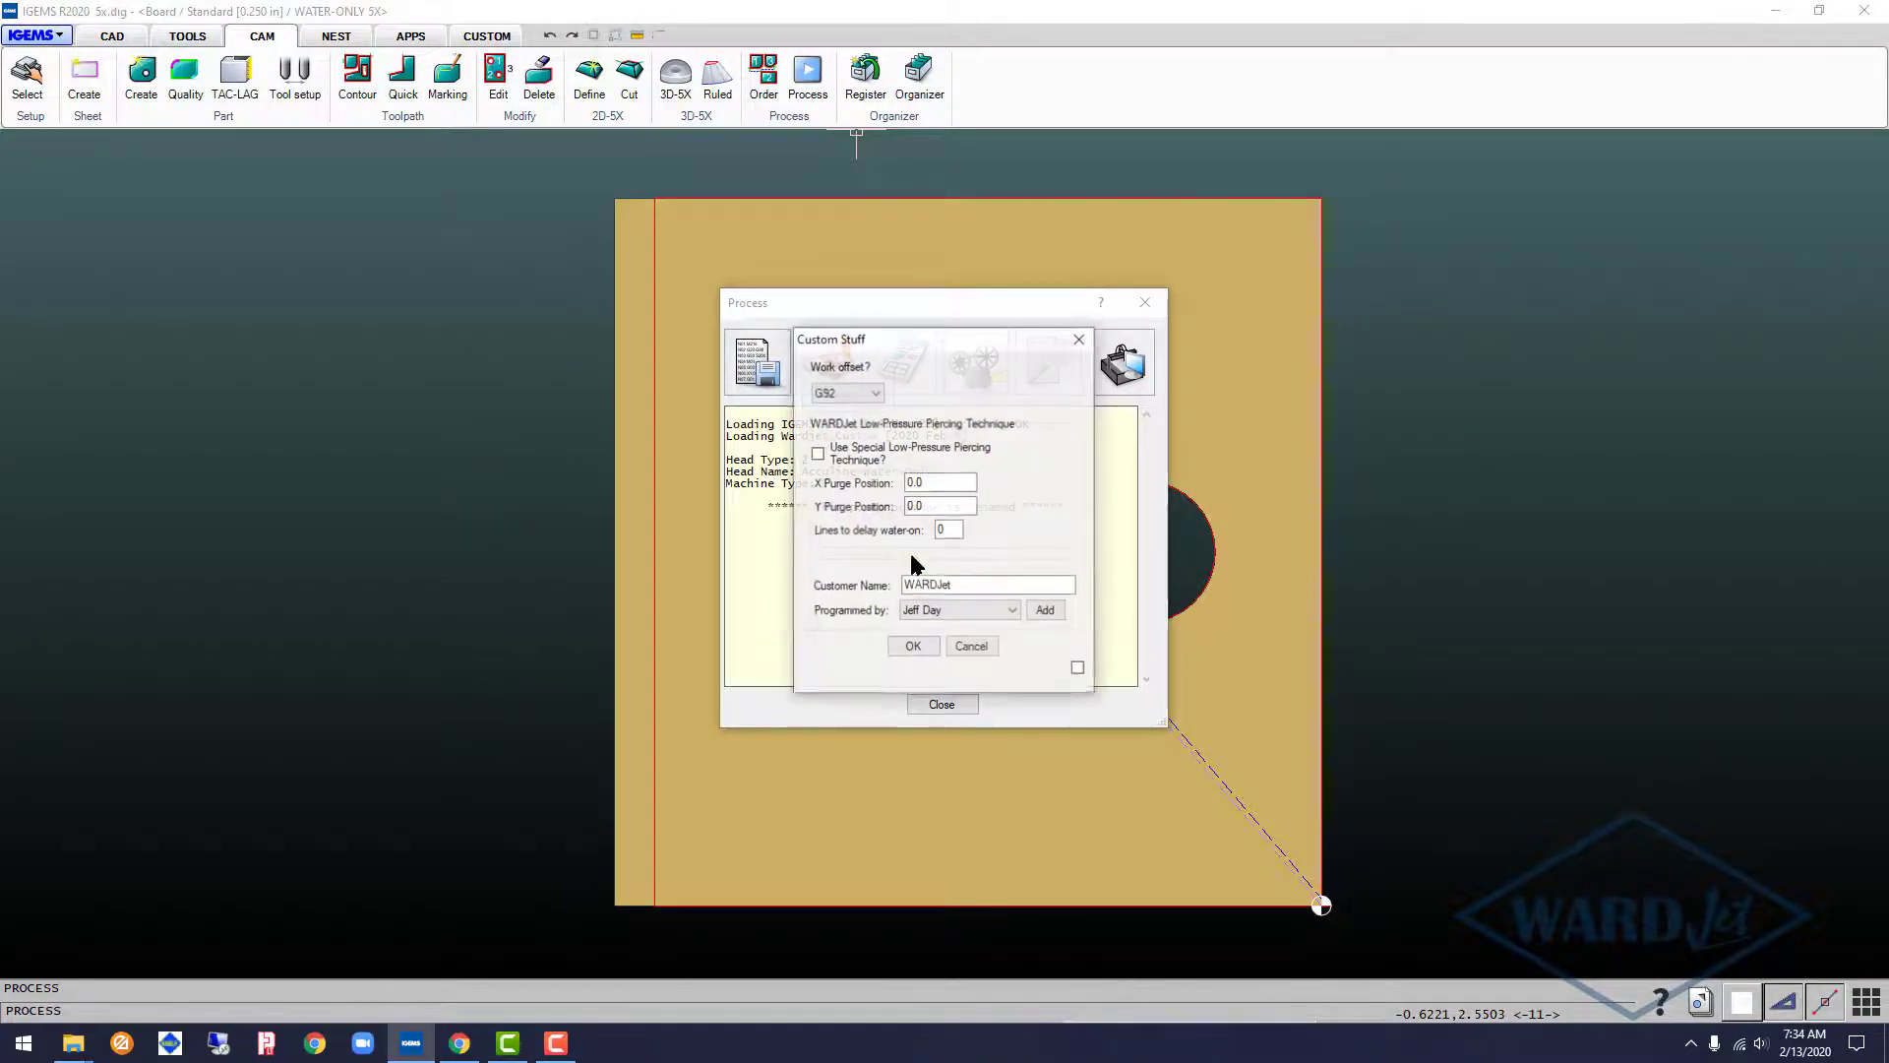
click(914, 647)
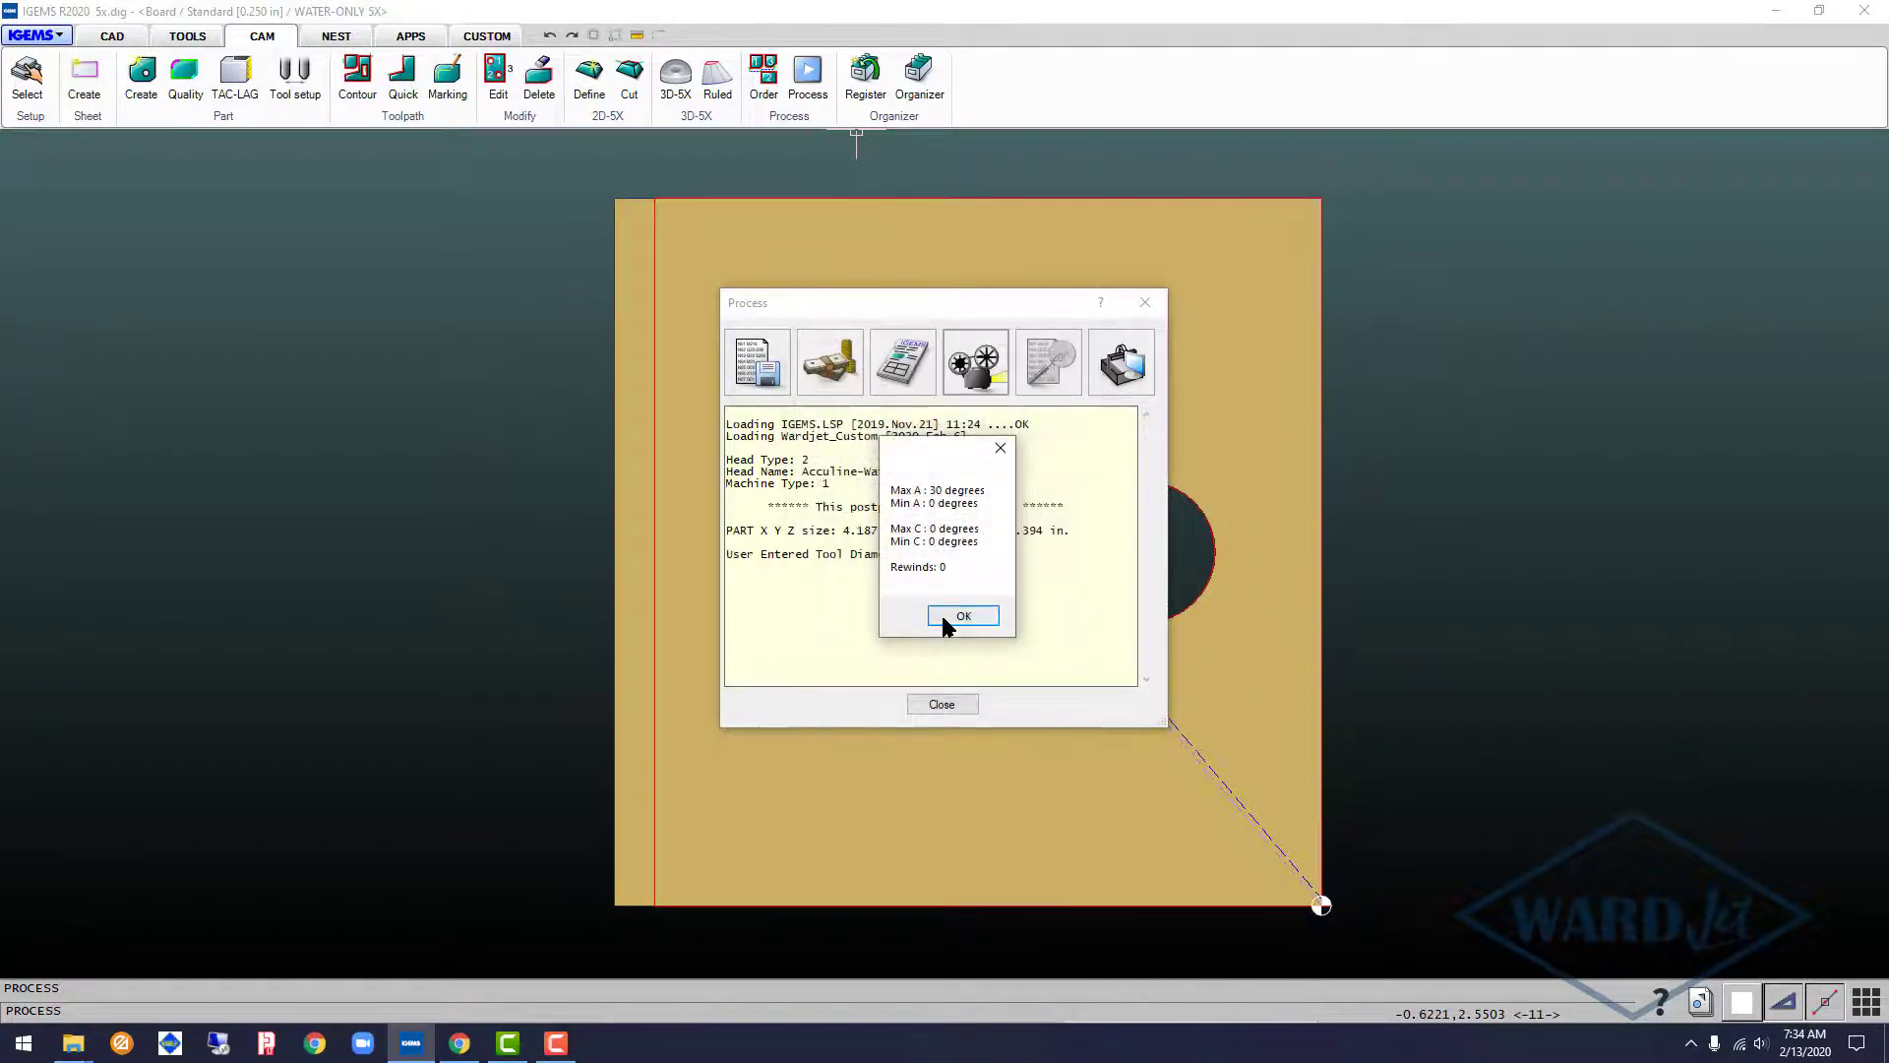
click(943, 618)
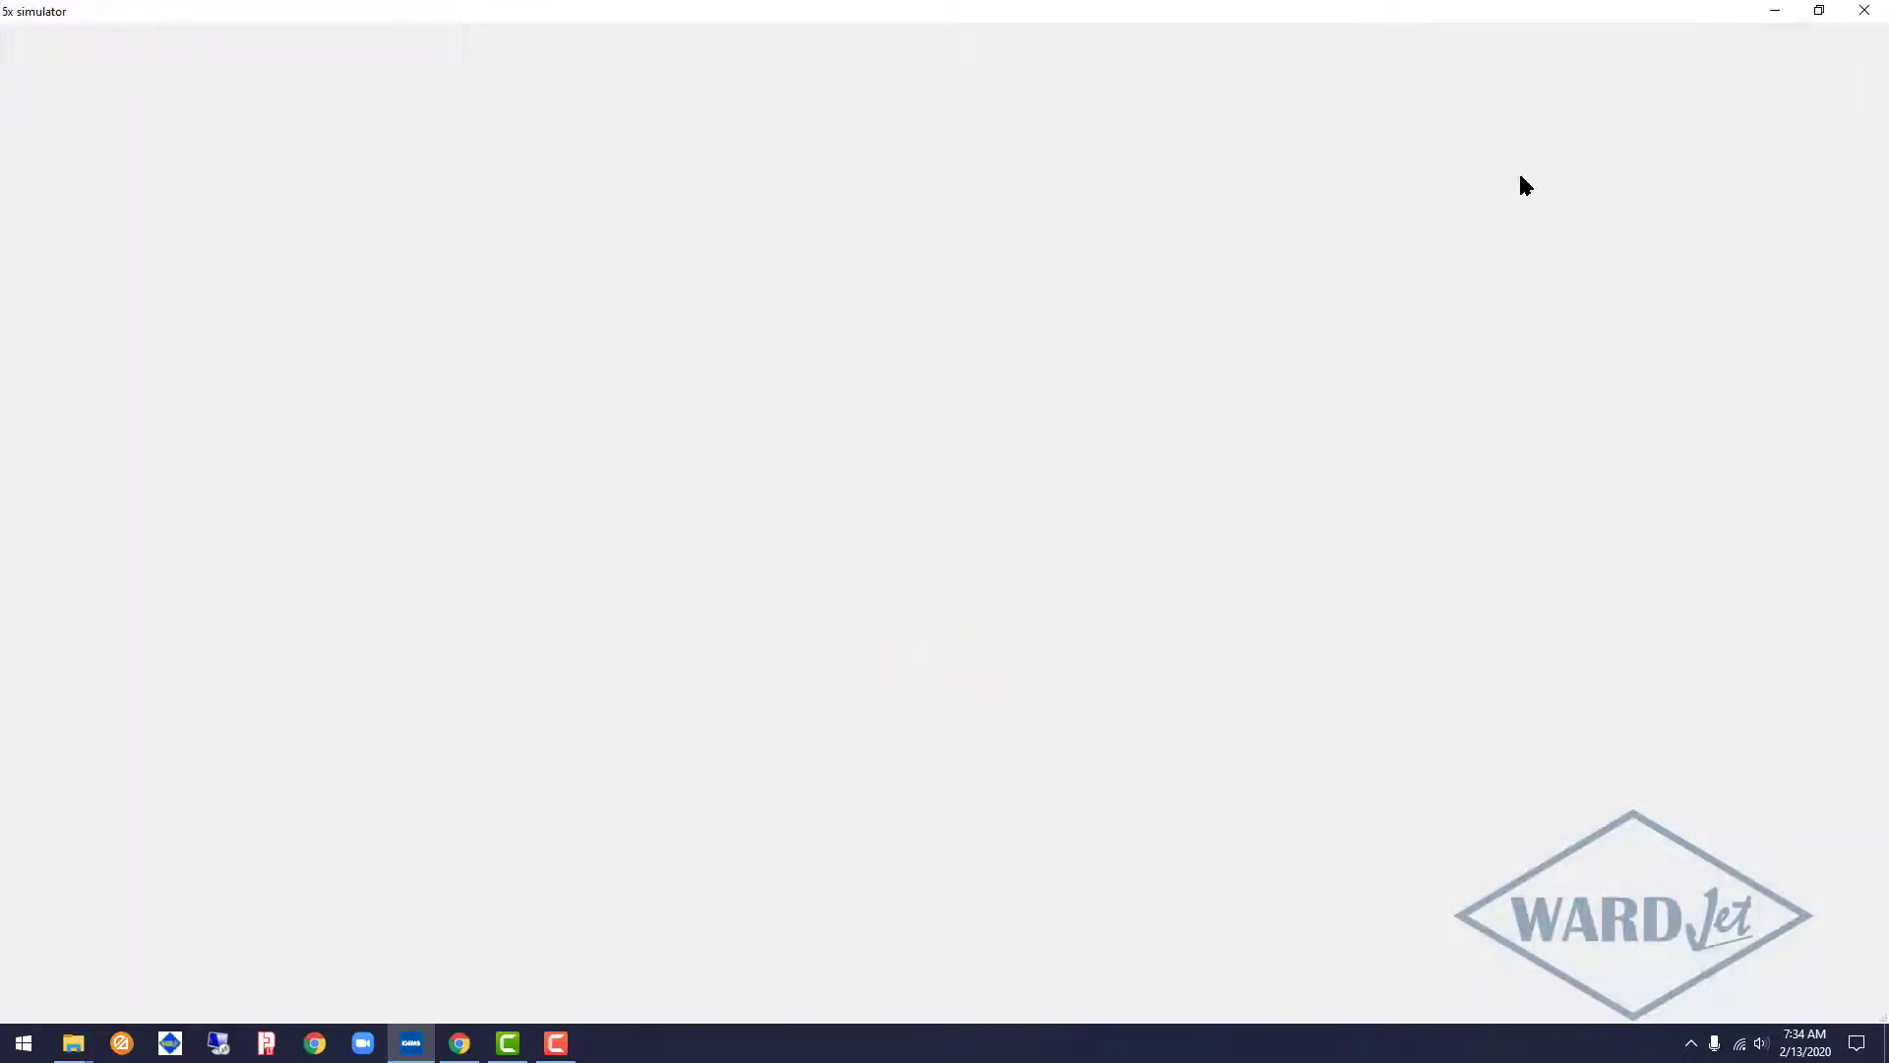
click(1865, 11)
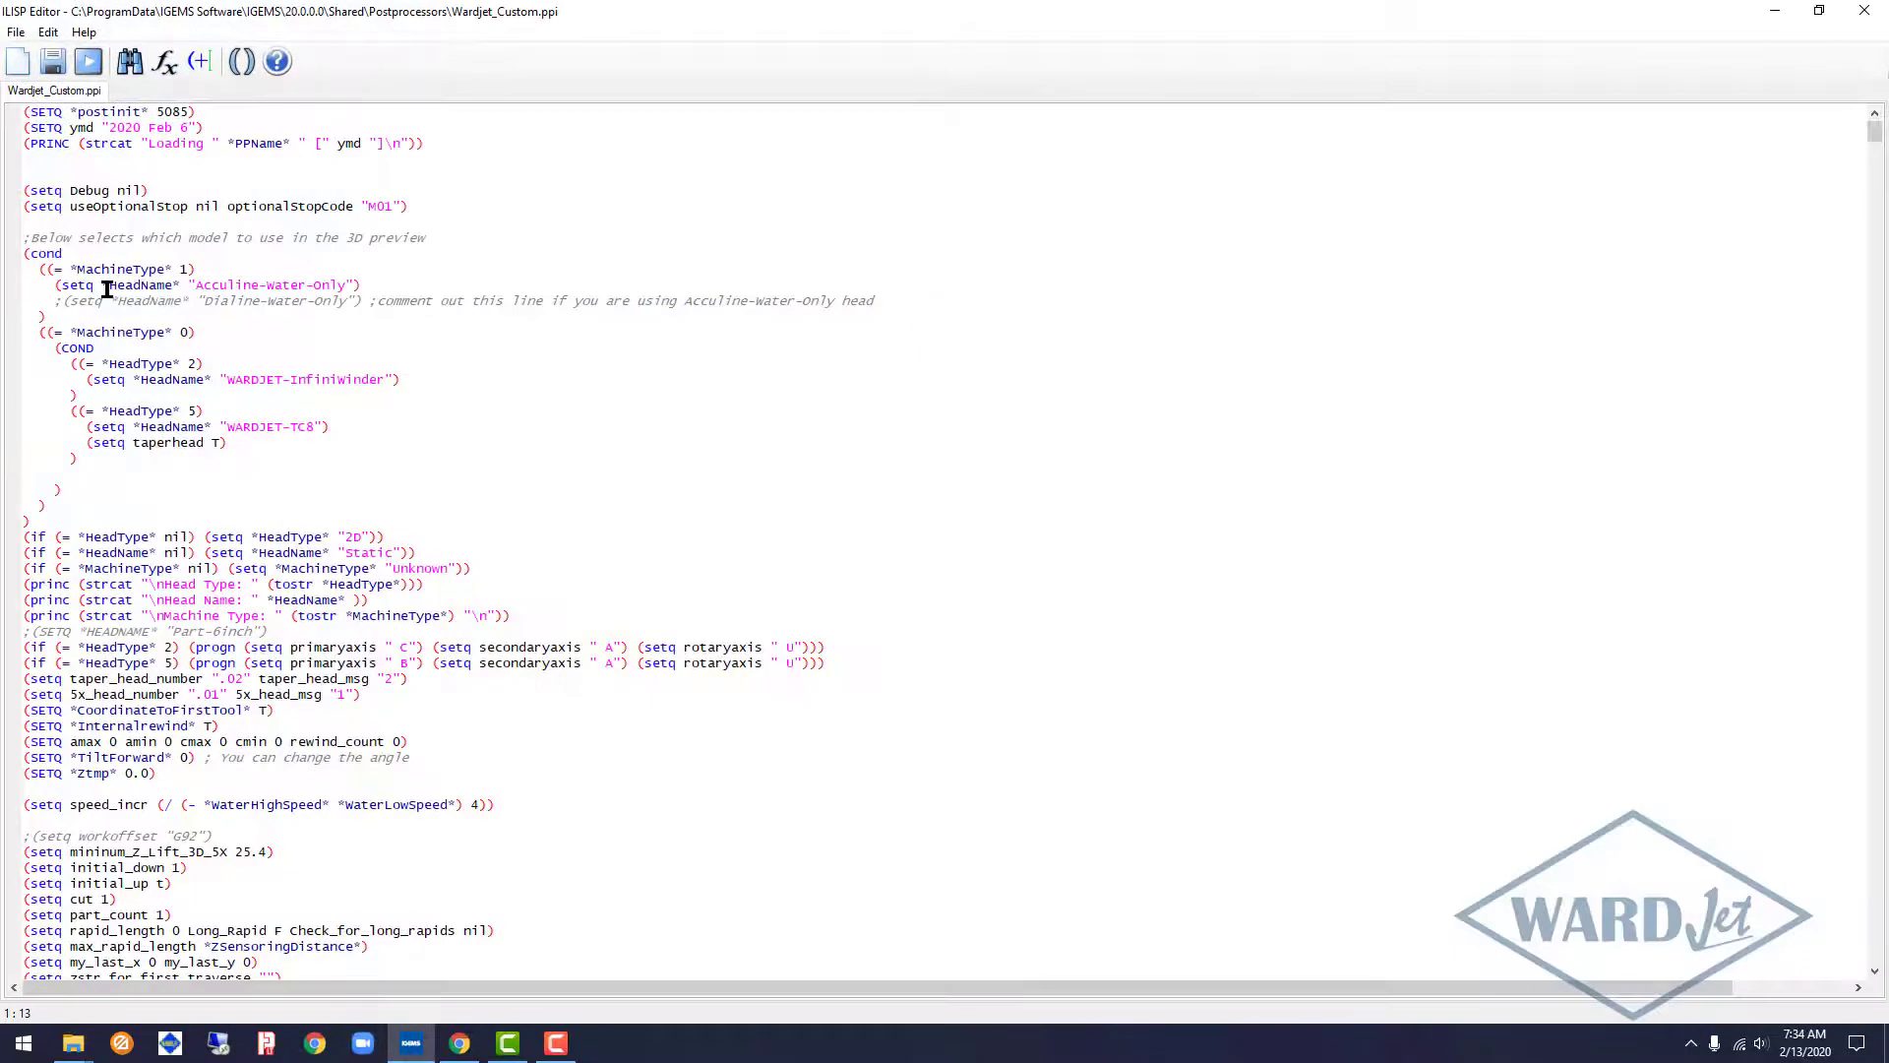
Review the Acculine-Water-Only, WARDJET-InfiniWinder and WARDJET-TC8 head name lines in Wardjet_Custom.ppi, then close the editor
drag(55, 285, 353, 282)
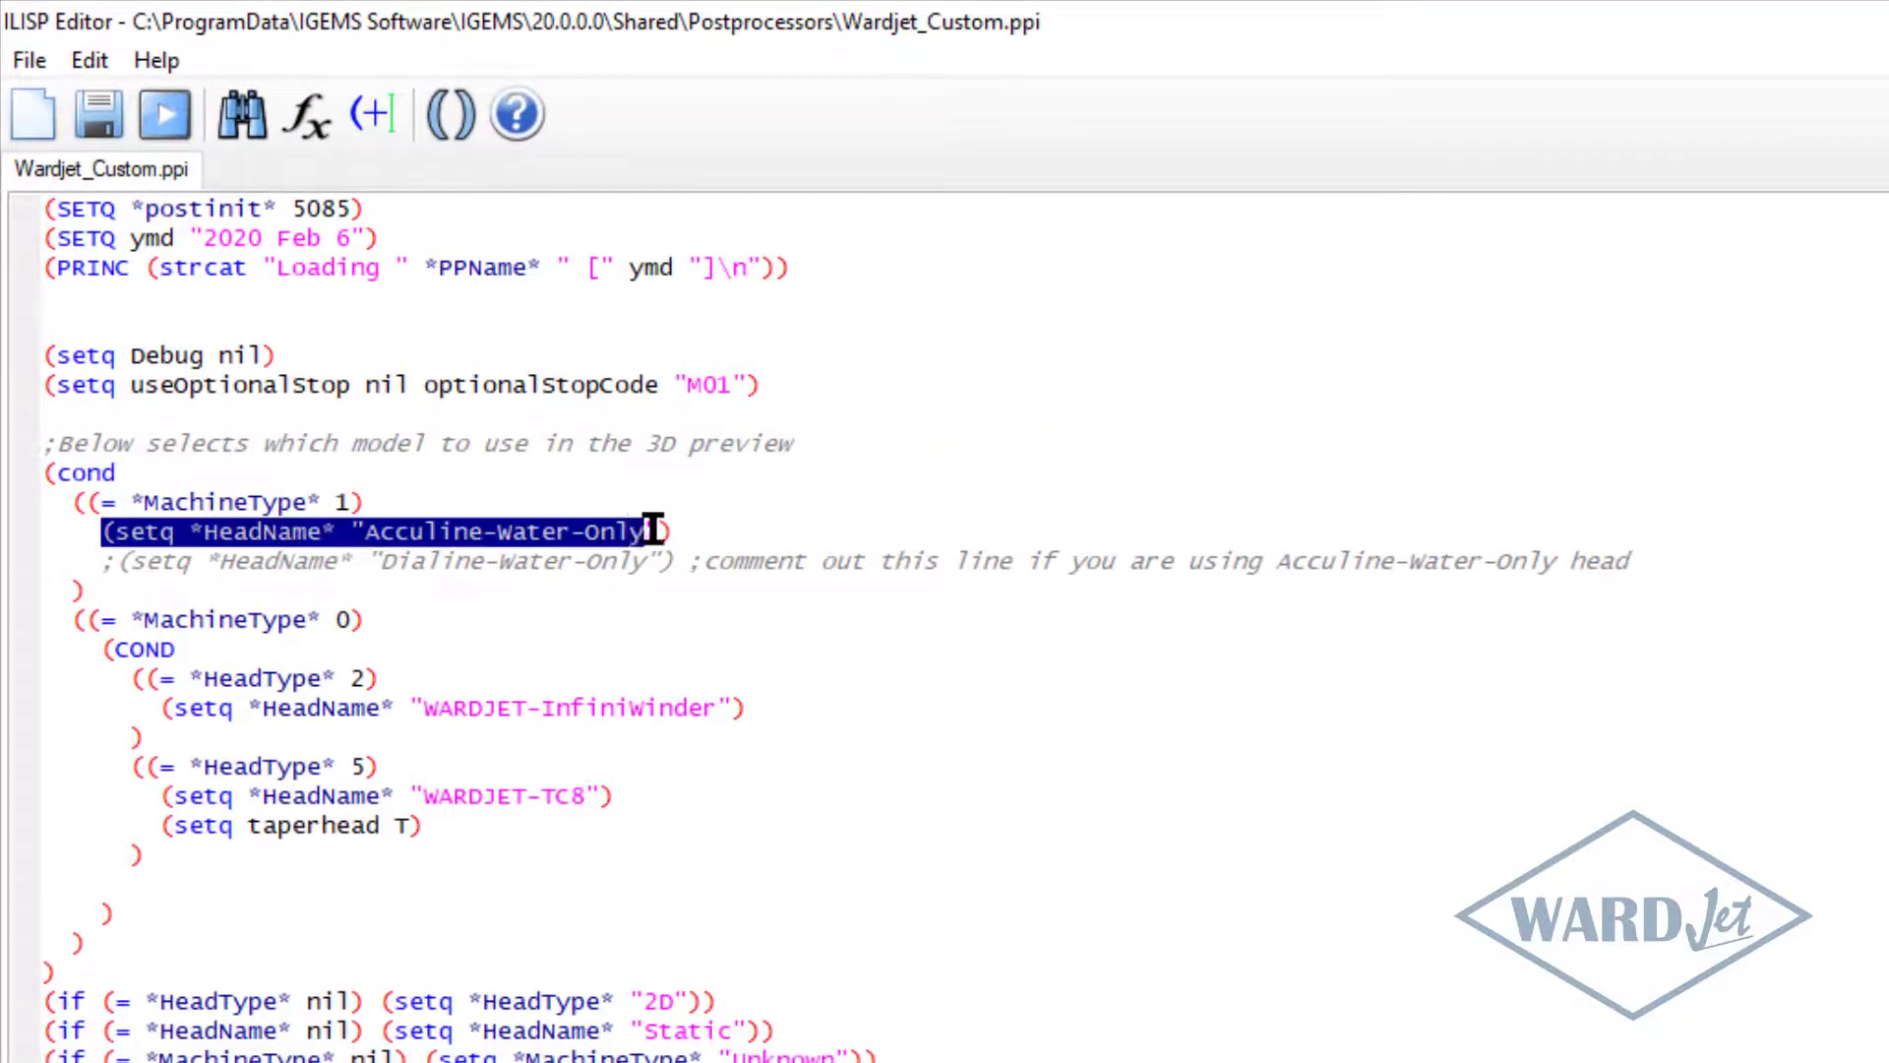
drag(654, 529, 677, 539)
drag(771, 709, 71, 708)
drag(596, 796, 39, 815)
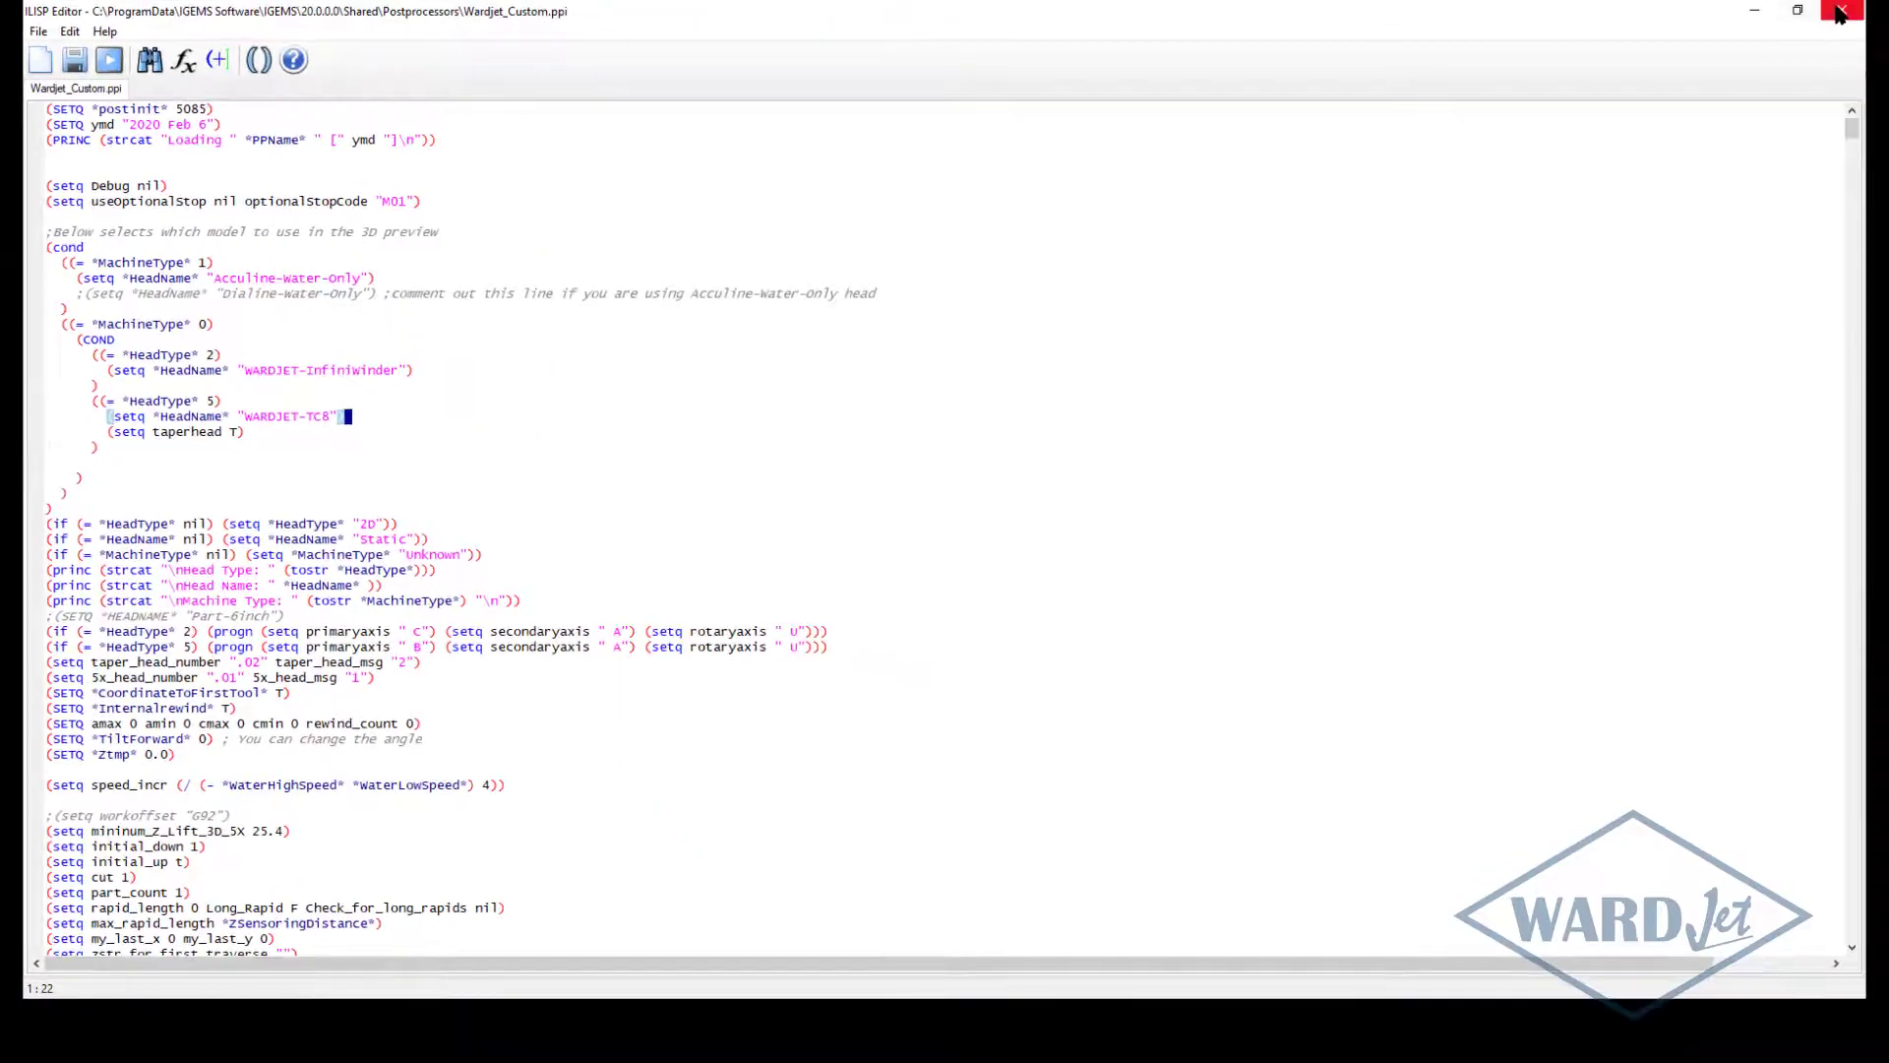
click(1838, 14)
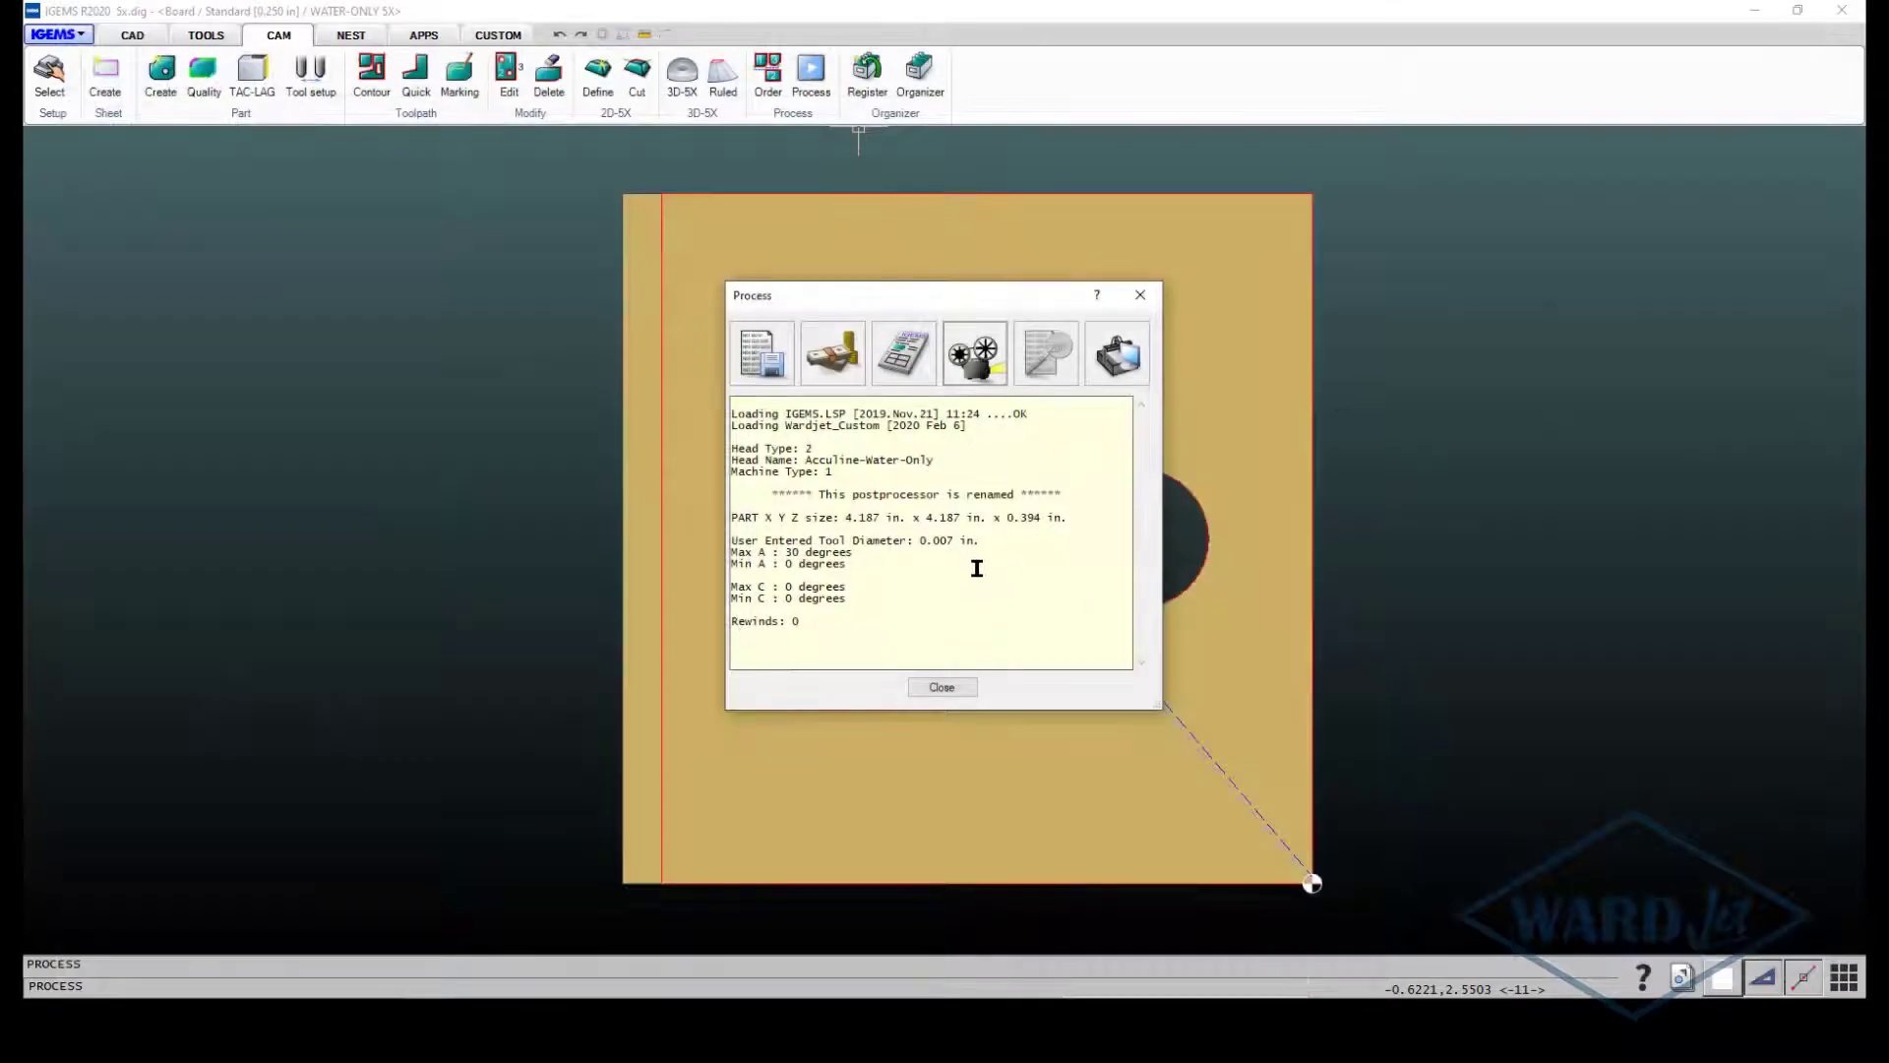